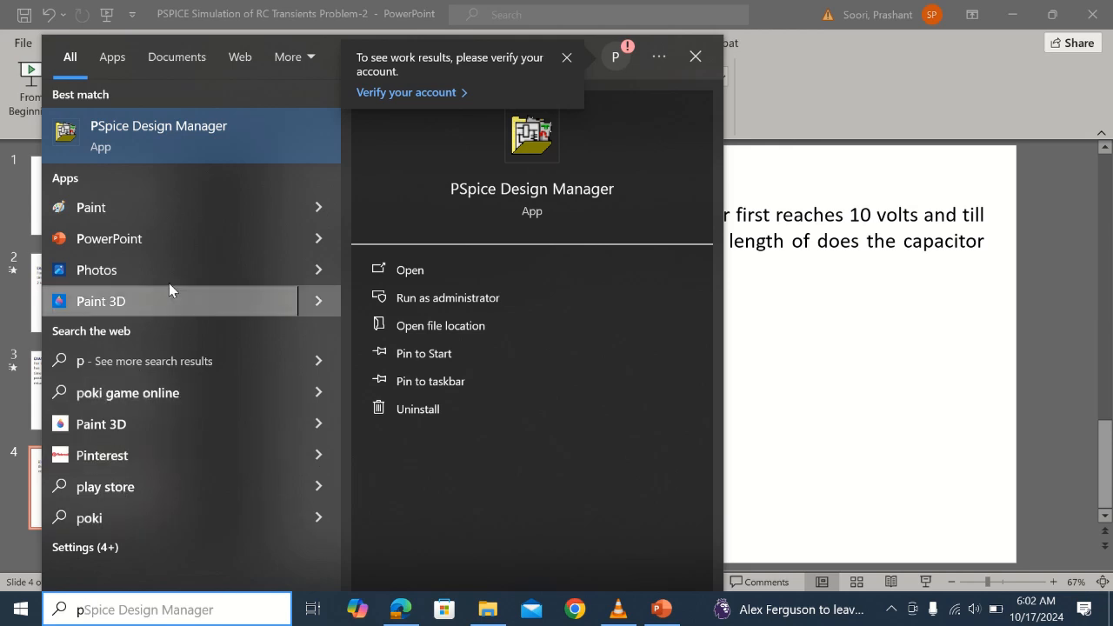
Launch PSpice Design Manager and start PSpice Schematics with a blank schematic
click(180, 129)
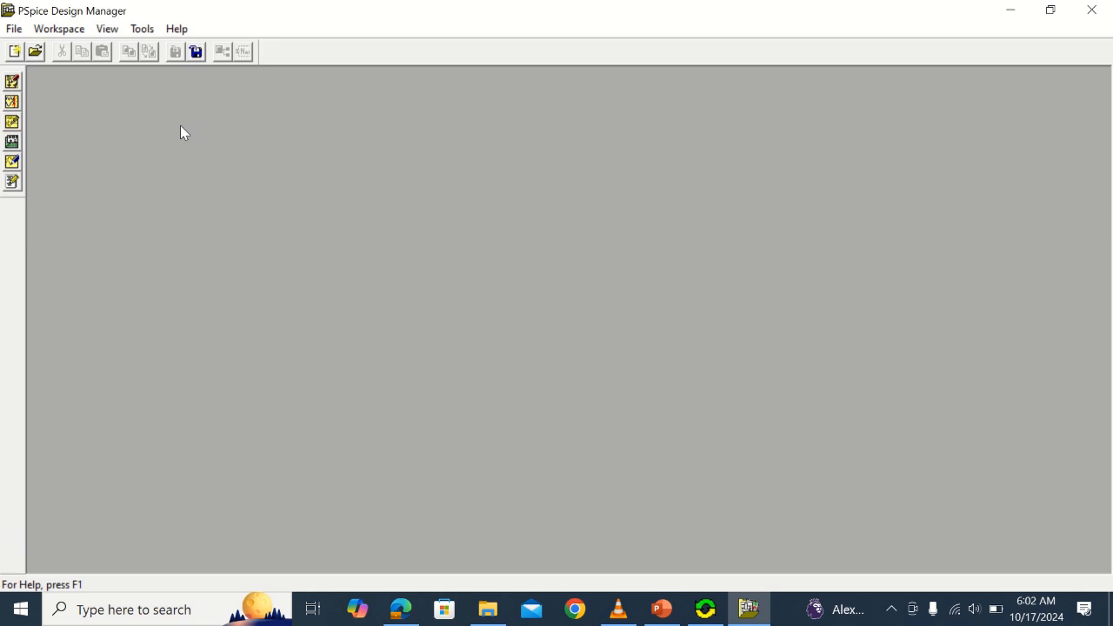
click(12, 84)
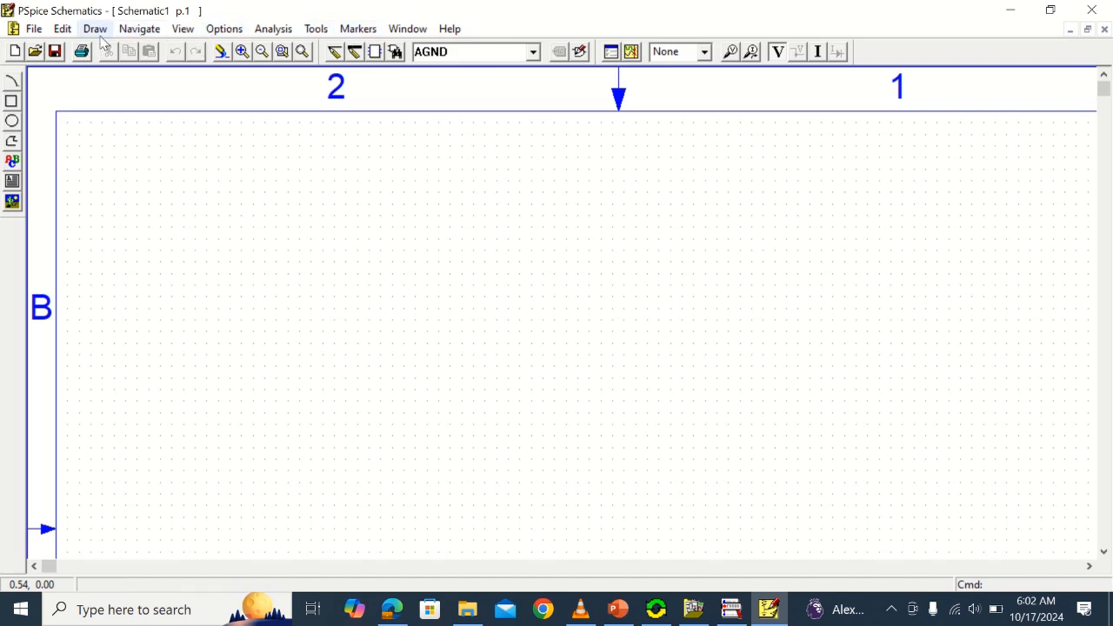
Place a VDC voltage source from the source.slb library on the blank schematic
click(395, 53)
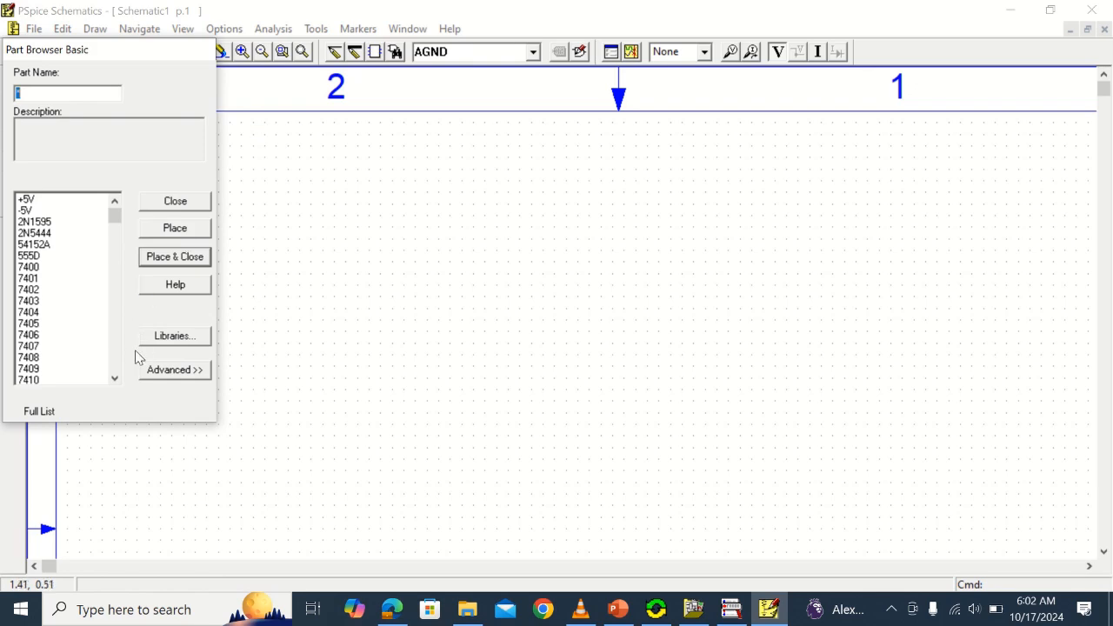
click(160, 340)
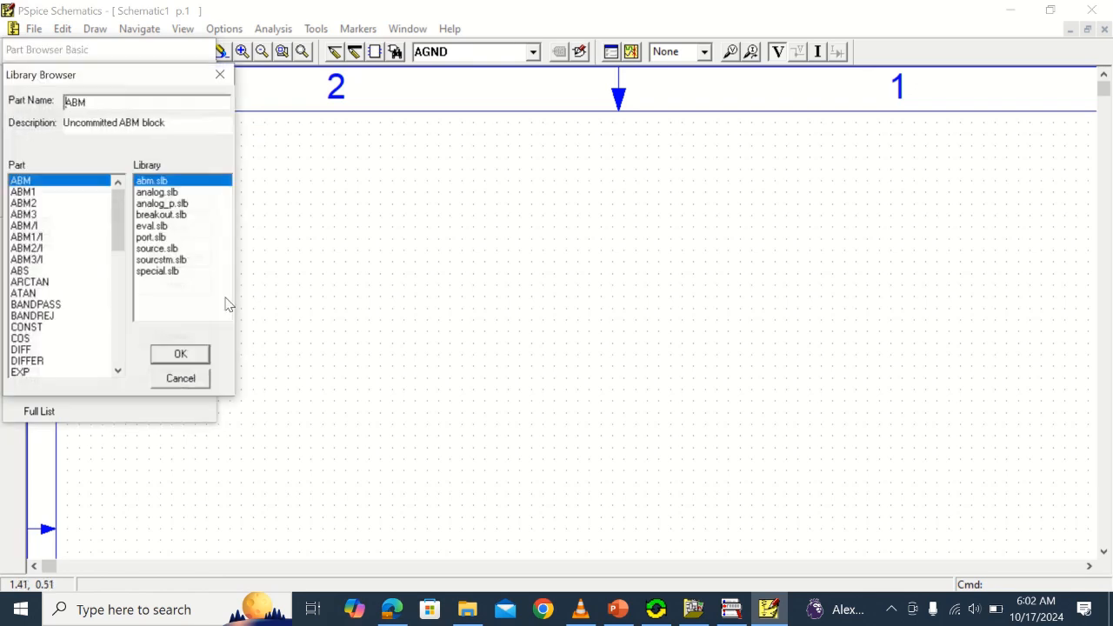
click(161, 251)
scroll(101, 309, down, 6)
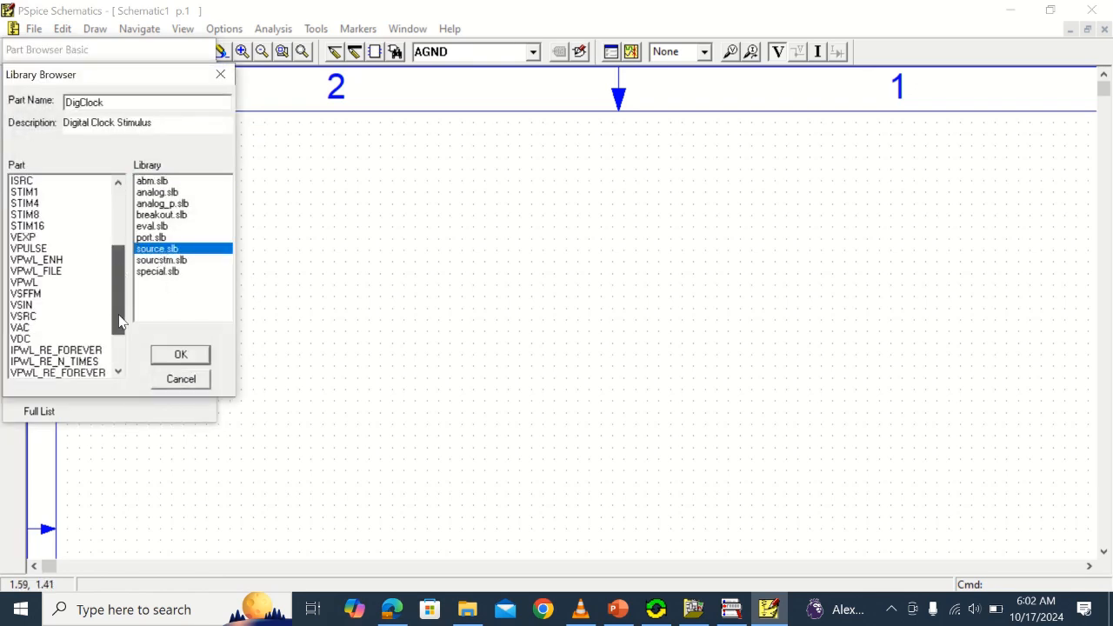
click(31, 270)
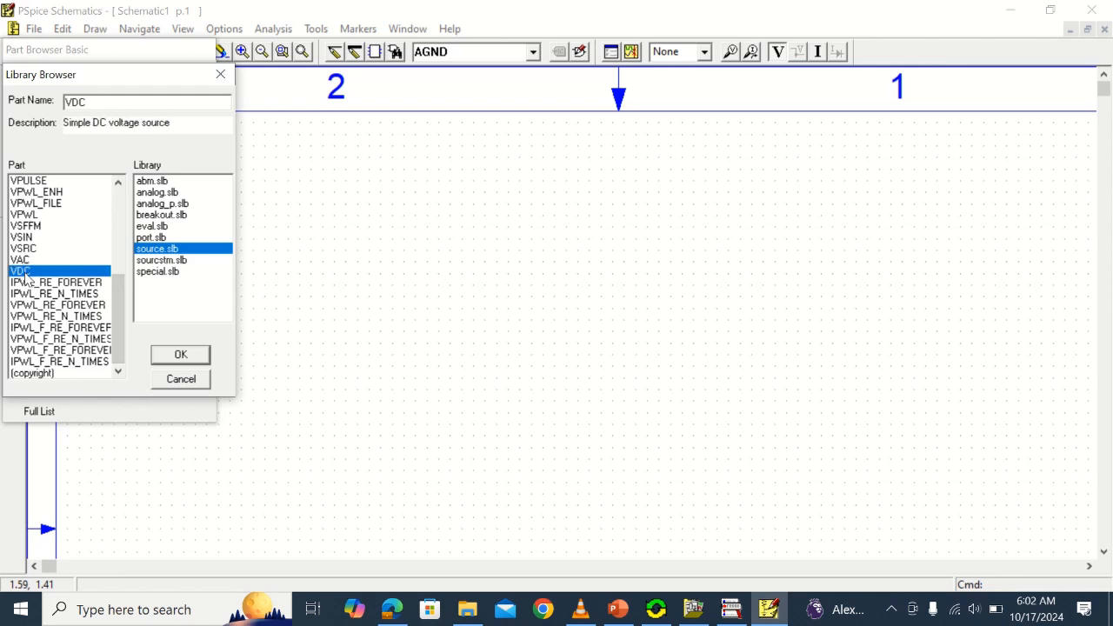
click(195, 355)
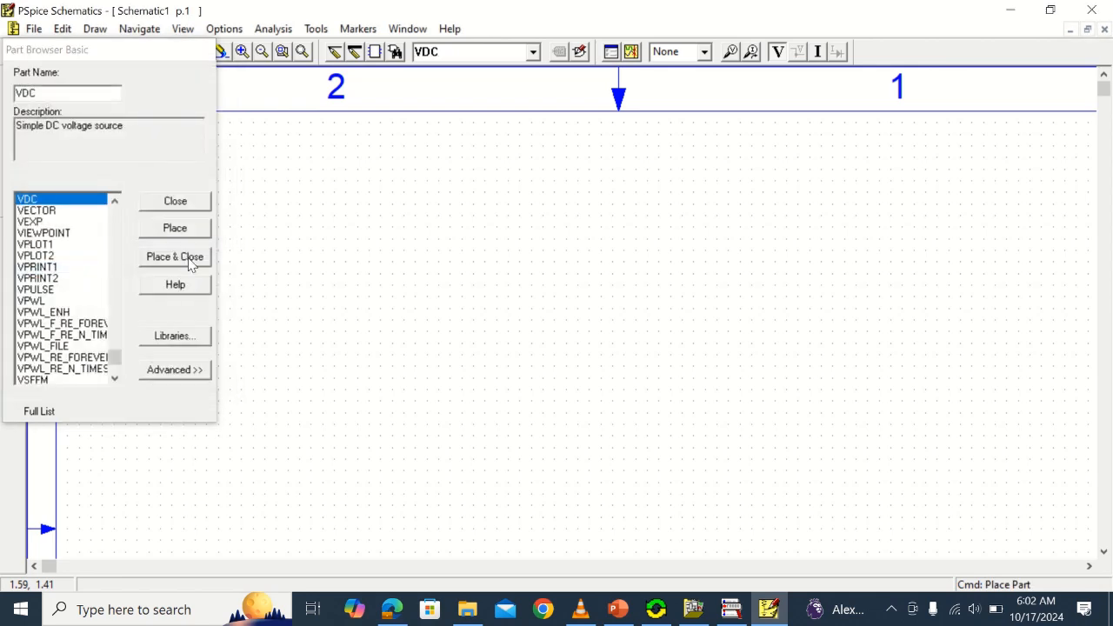
click(193, 258)
click(322, 292)
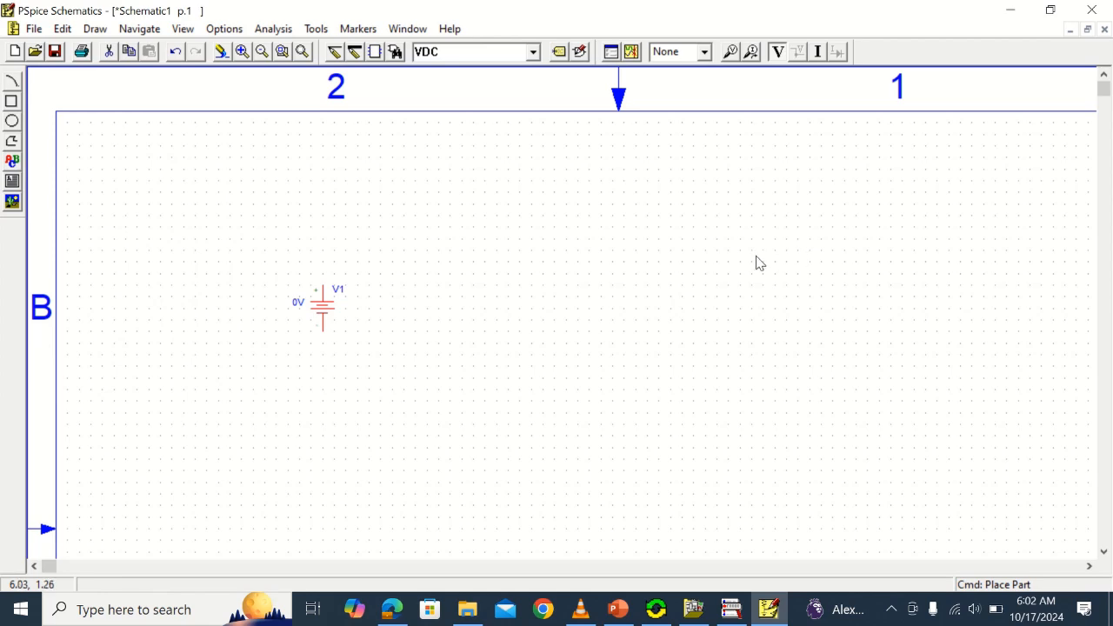
Place two resistors (part r), one above and right of the voltage source and one farther right
click(396, 51)
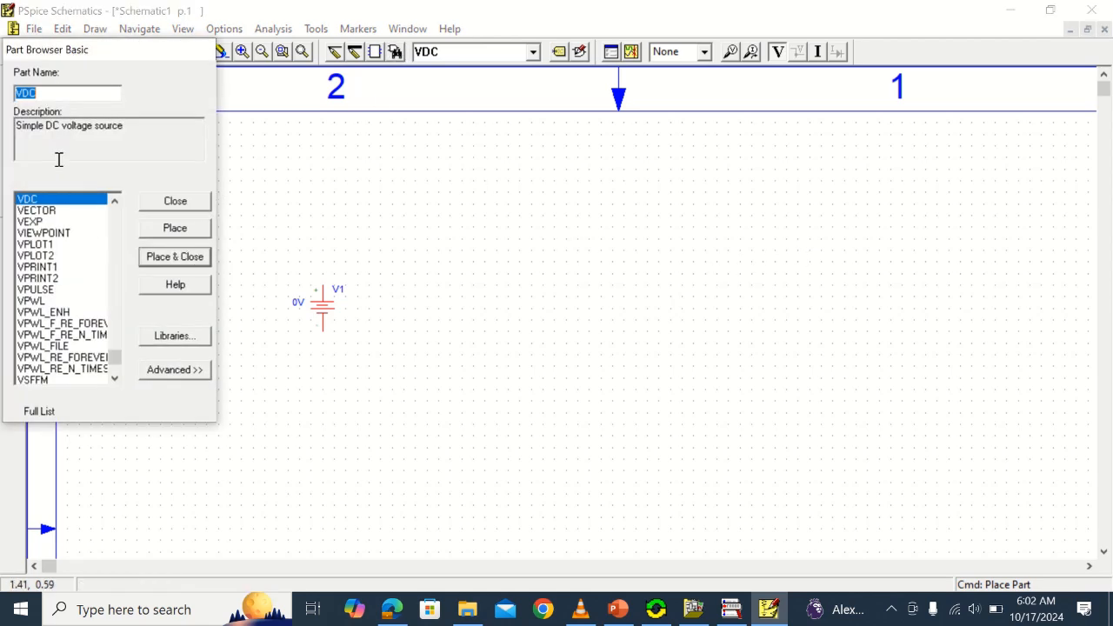
text(r)
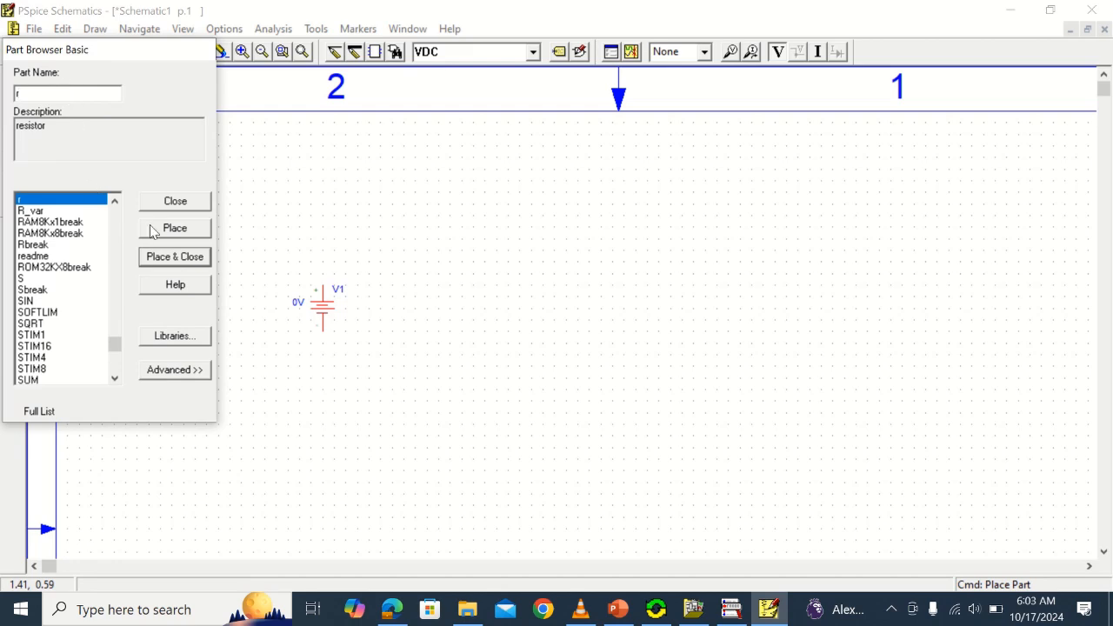
click(175, 257)
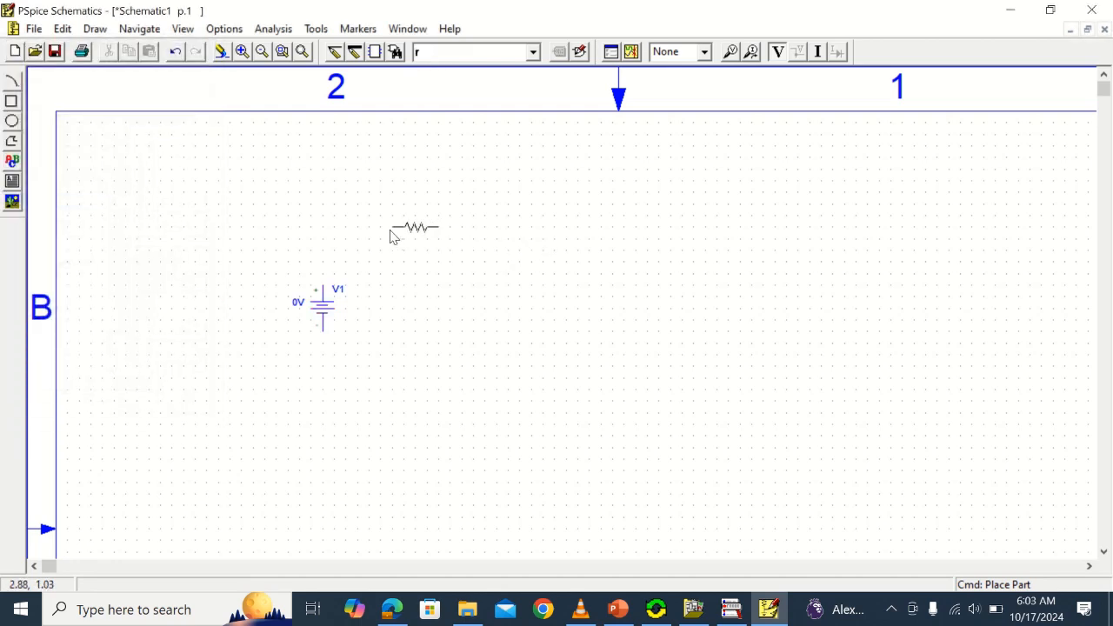
click(389, 238)
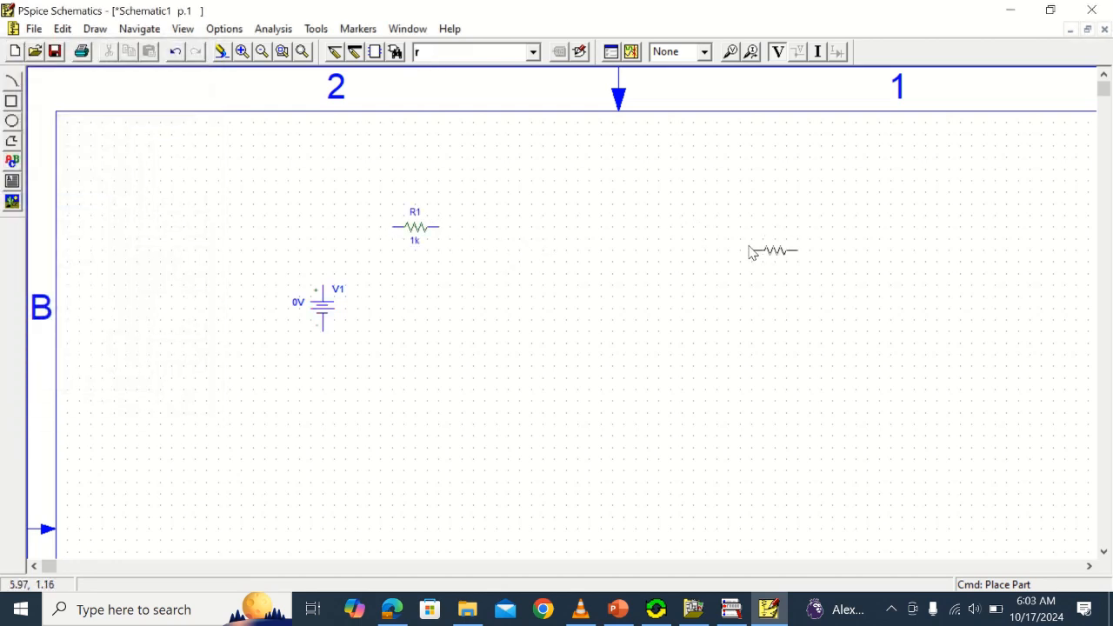
click(600, 272)
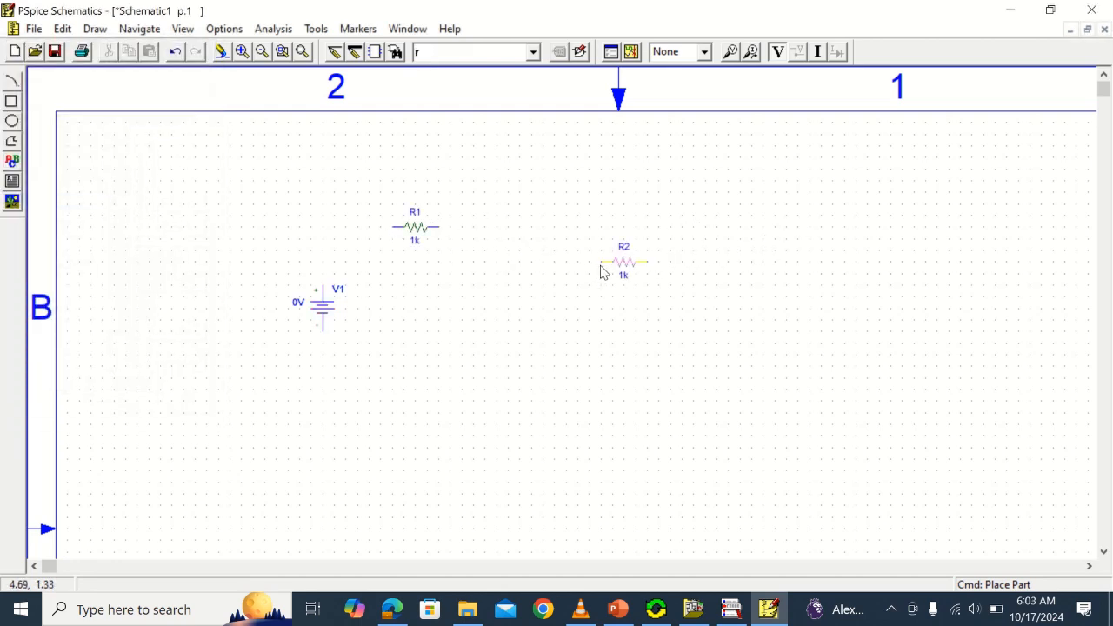
right_click(700, 277)
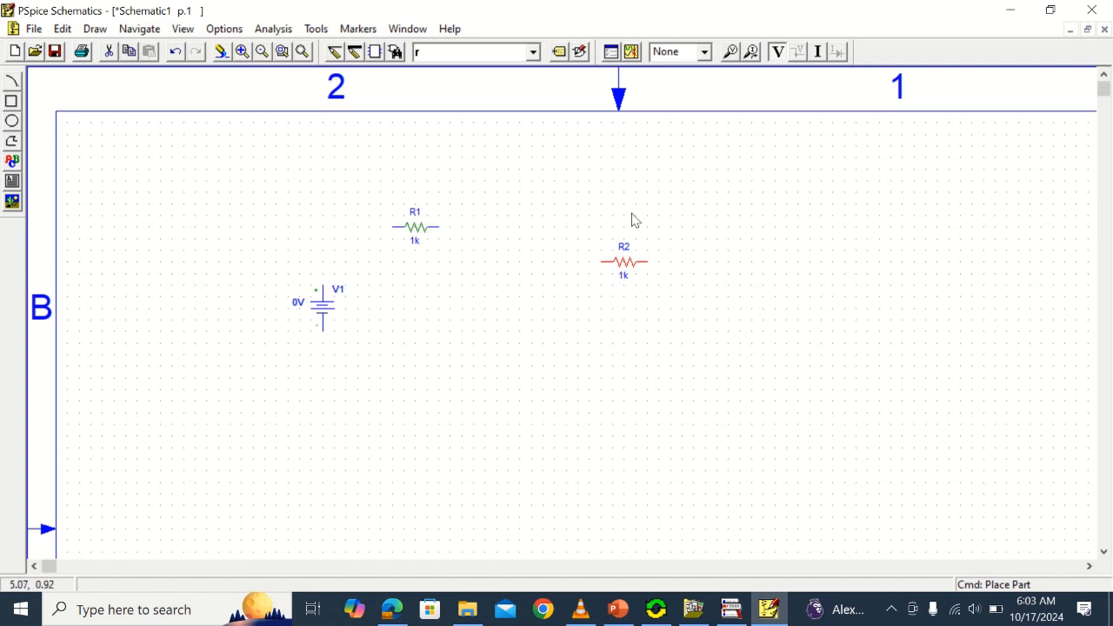
Rotate resistor R2 to vertical and move it farther right, roughly level with the voltage source
click(63, 31)
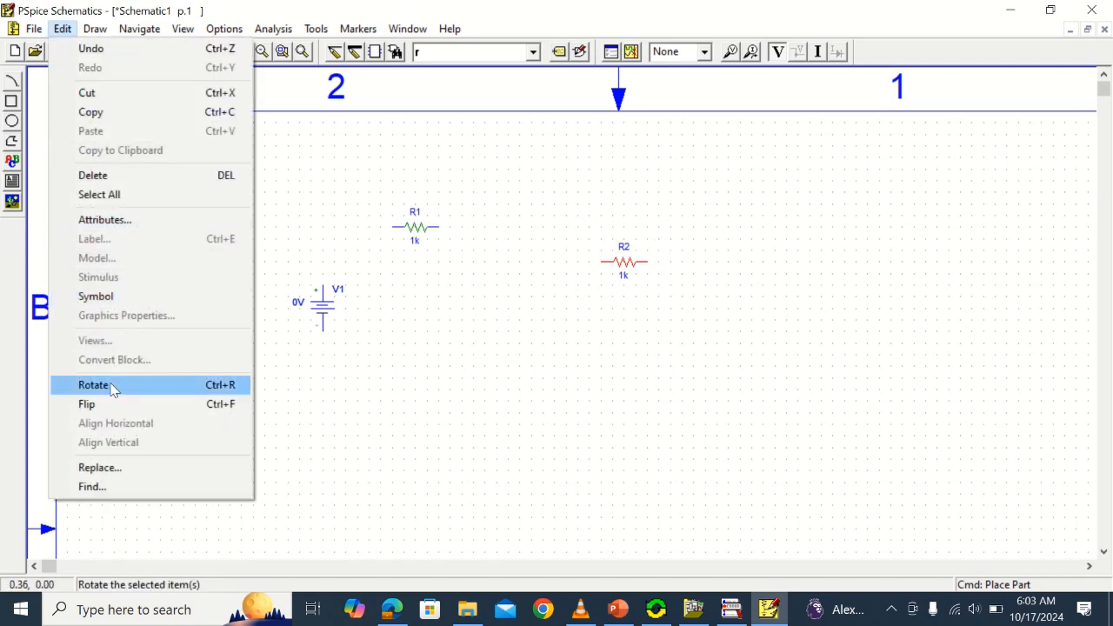
click(110, 385)
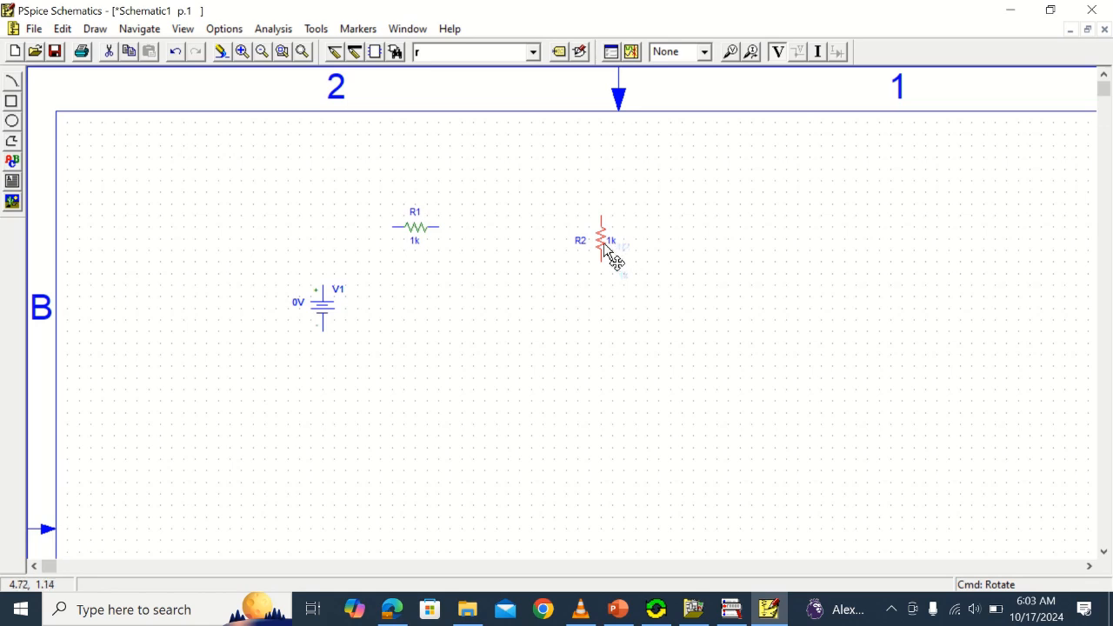
mouse_move(606, 248)
mouse_down()
mouse_move(740, 305)
mouse_move(727, 299)
mouse_up()
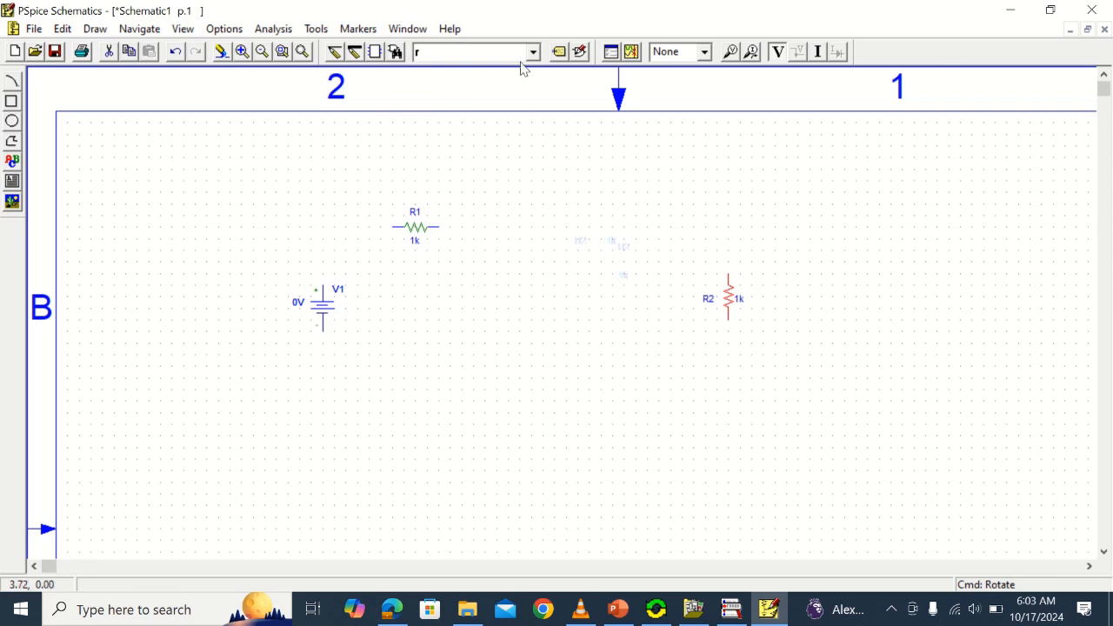
Place one capacitor (part c) between resistors R1 and R2
click(395, 52)
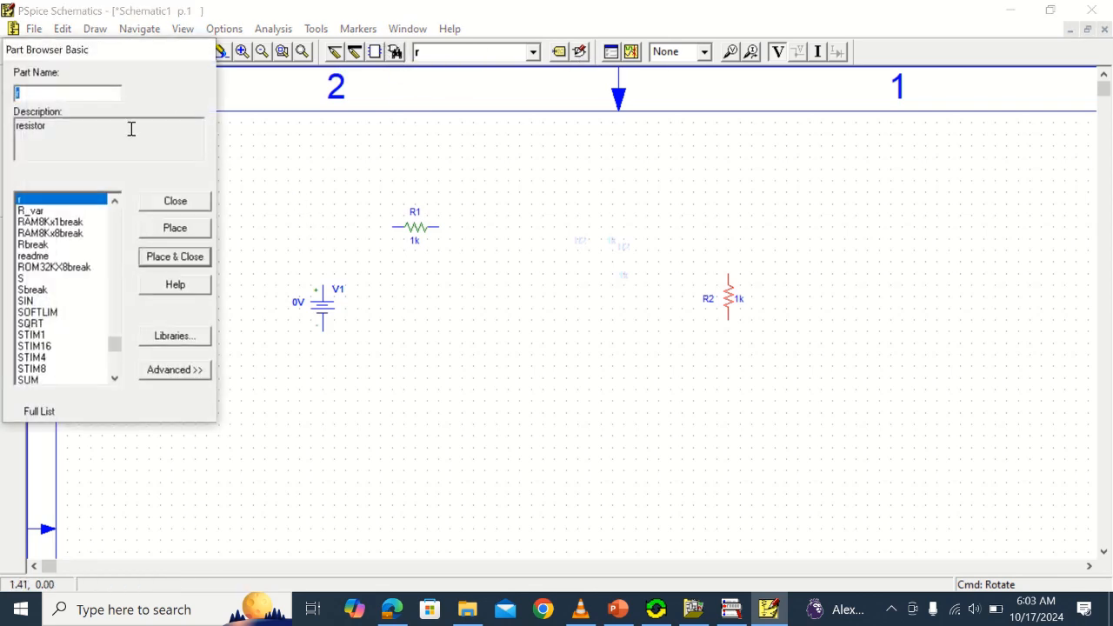
text(c)
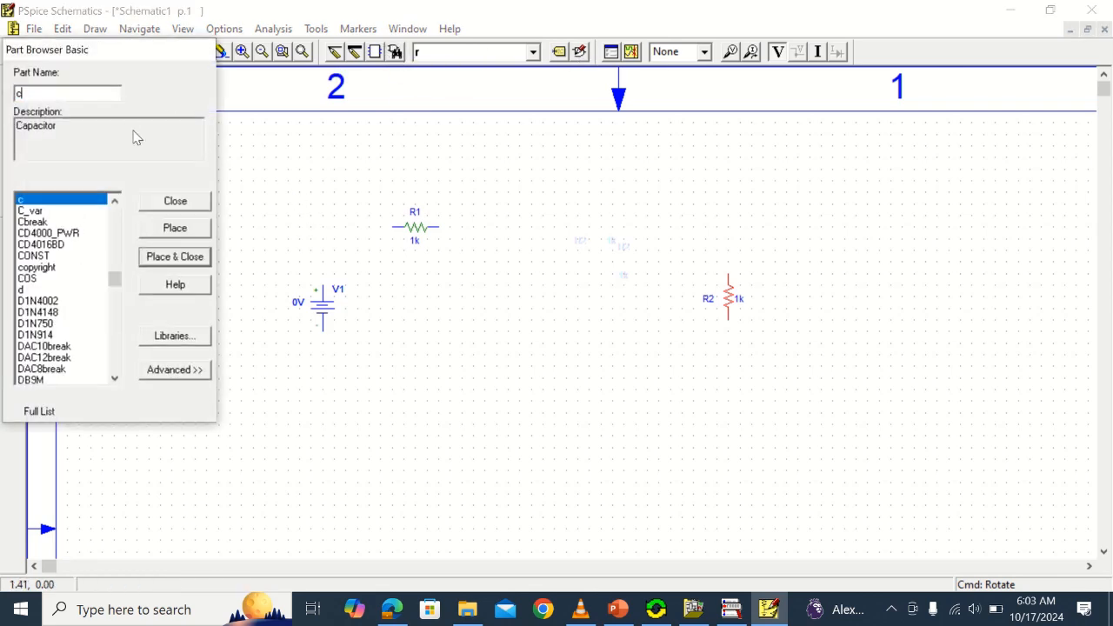
click(168, 259)
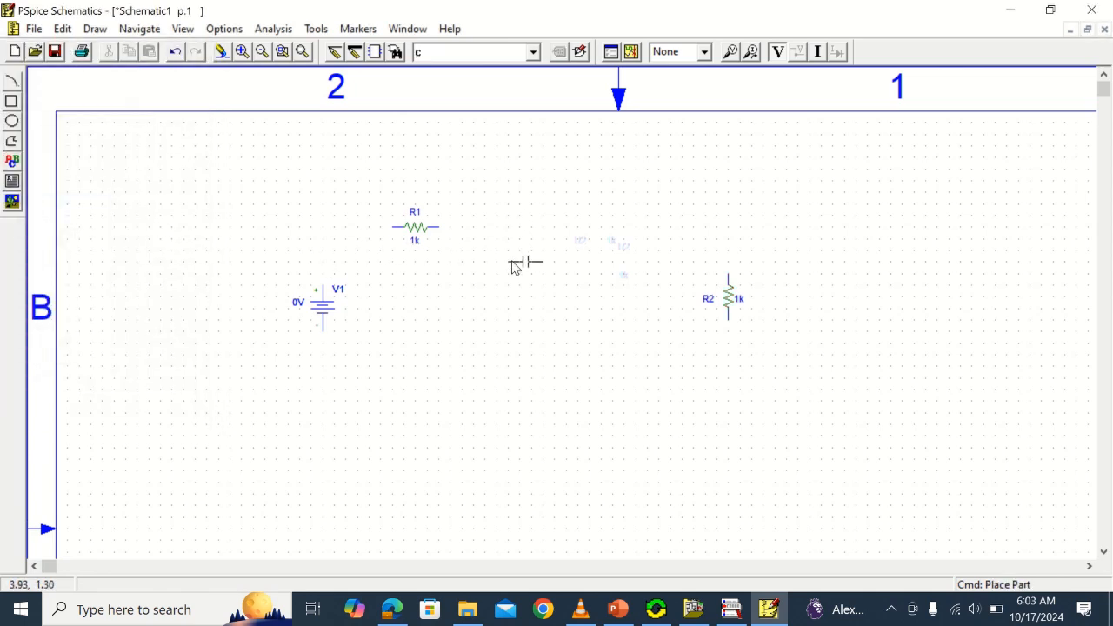
click(513, 262)
right_click(787, 170)
Rotate capacitor C1 to vertical and move it between the voltage source and R2, level with both
click(63, 28)
click(93, 385)
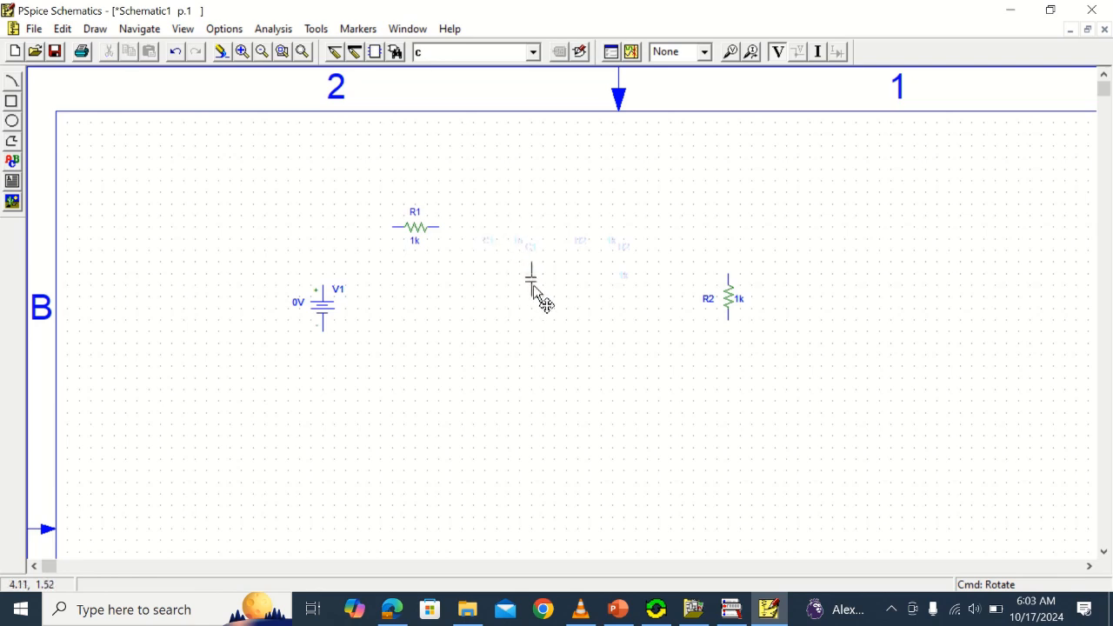
drag(533, 284, 552, 301)
Place a Sw_tOpen switch from the eval.slb library just right of resistor R1, in line with it
click(397, 53)
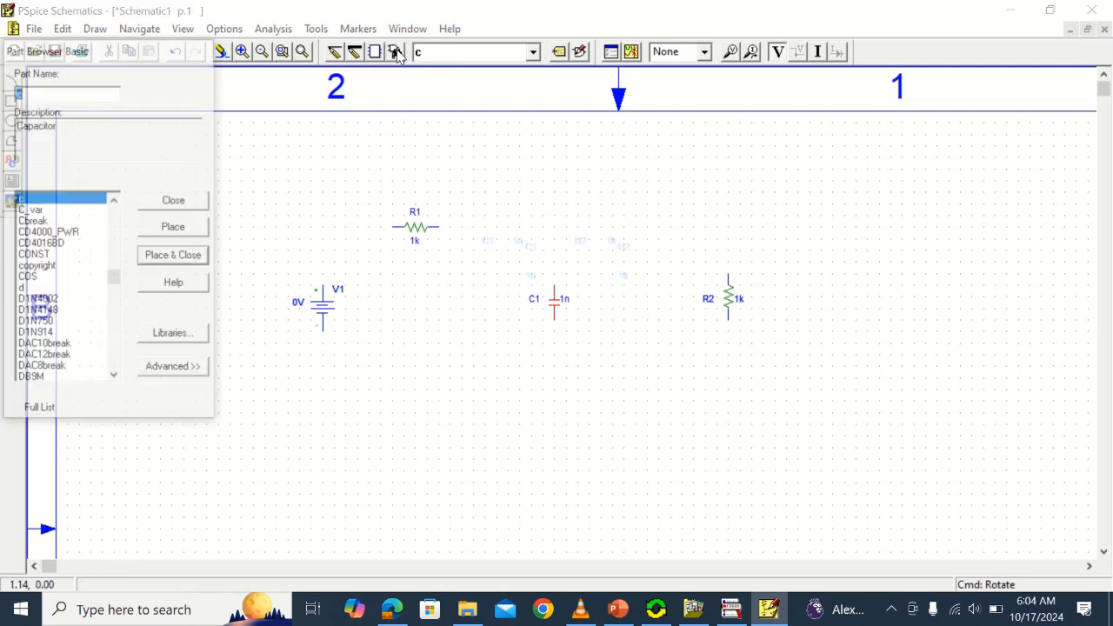
click(193, 335)
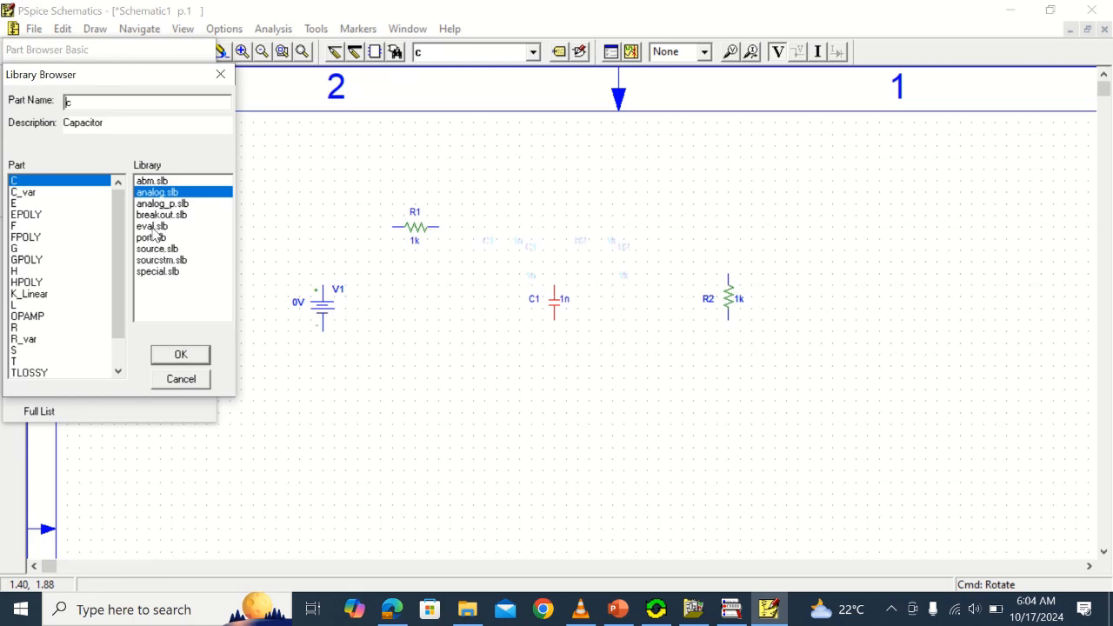
click(153, 229)
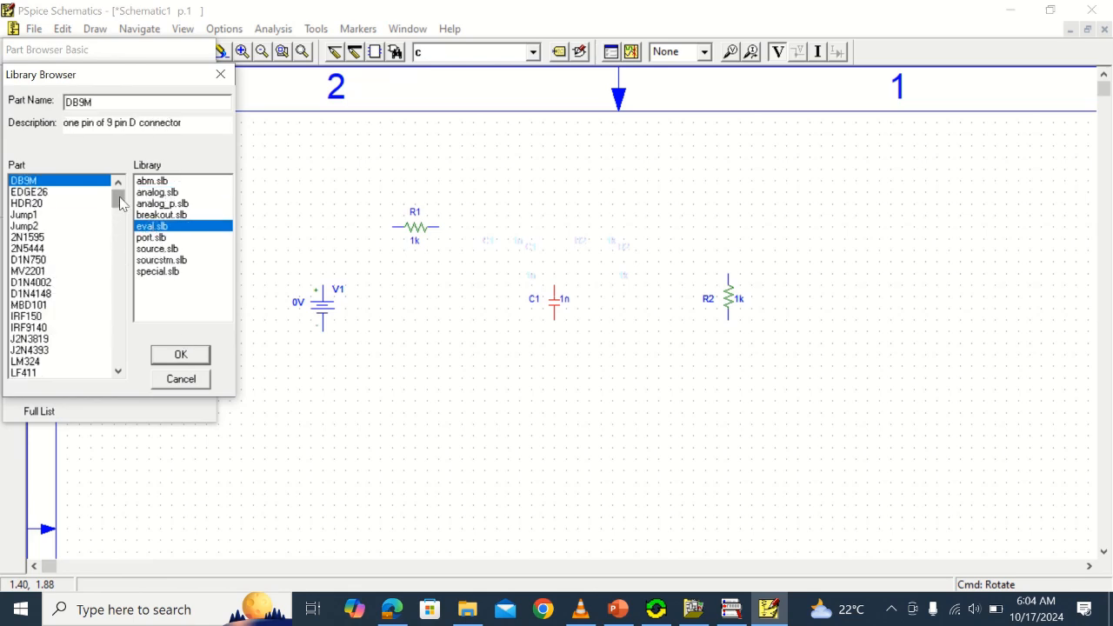
drag(120, 202, 122, 220)
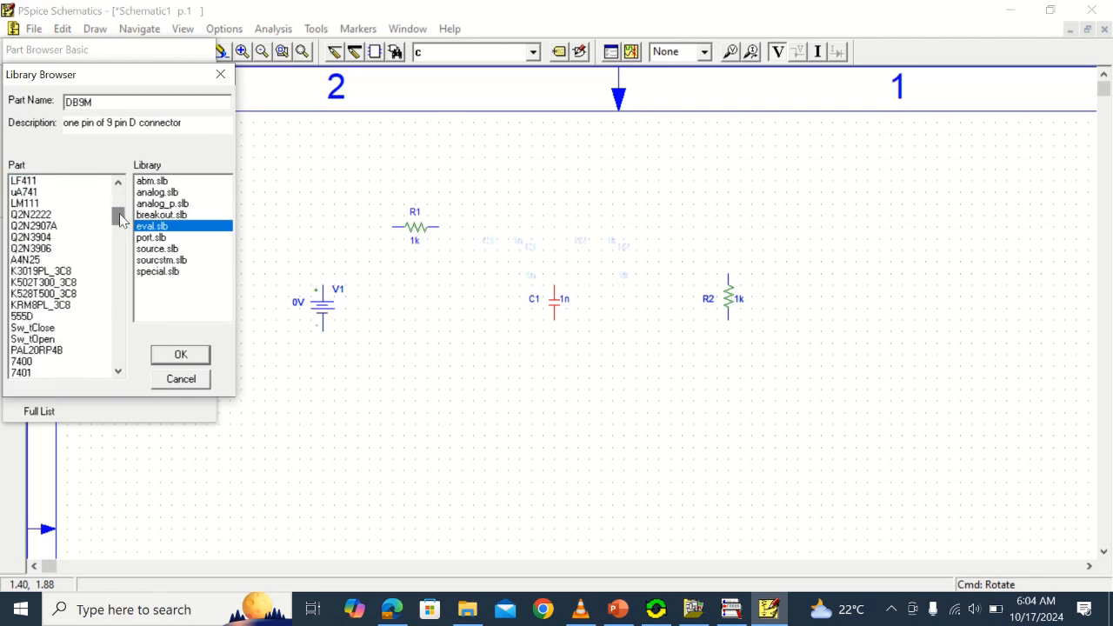
click(35, 339)
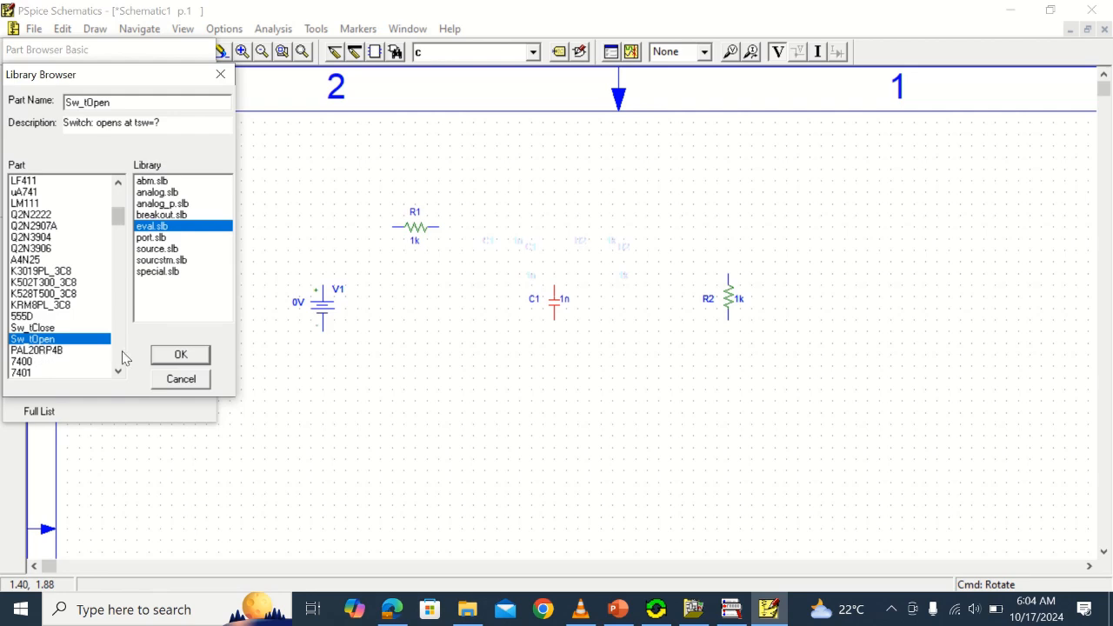
click(179, 358)
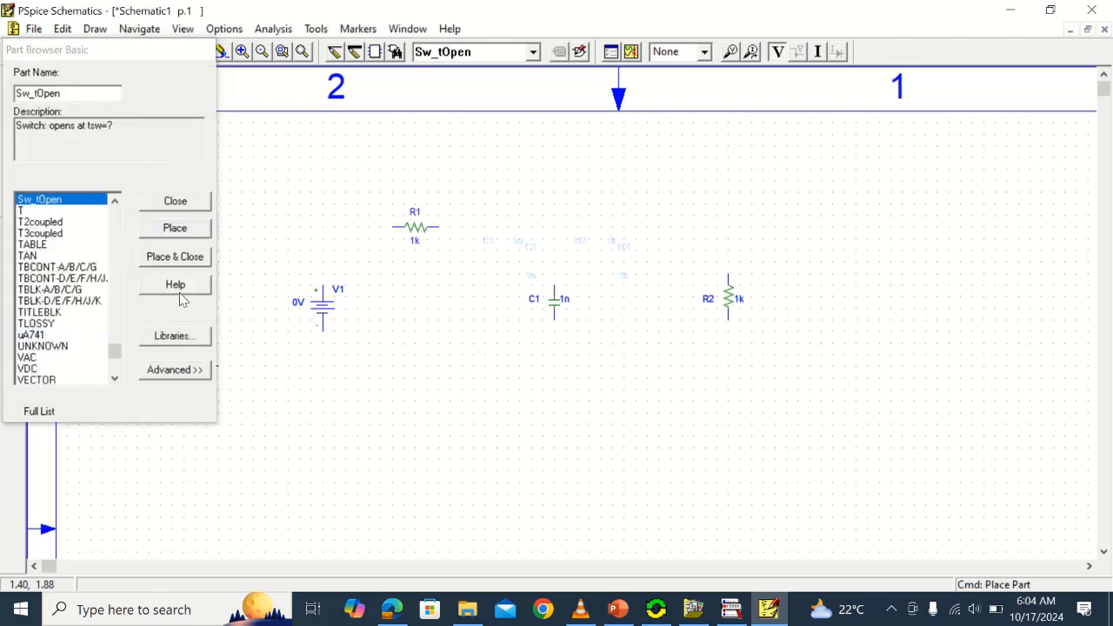
click(179, 259)
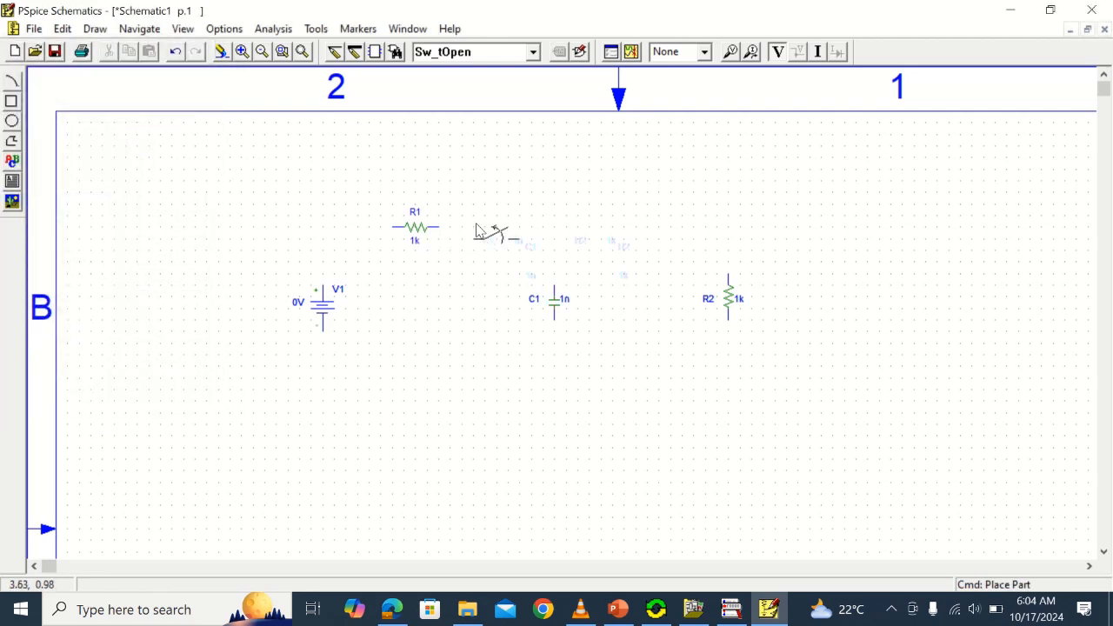
click(477, 223)
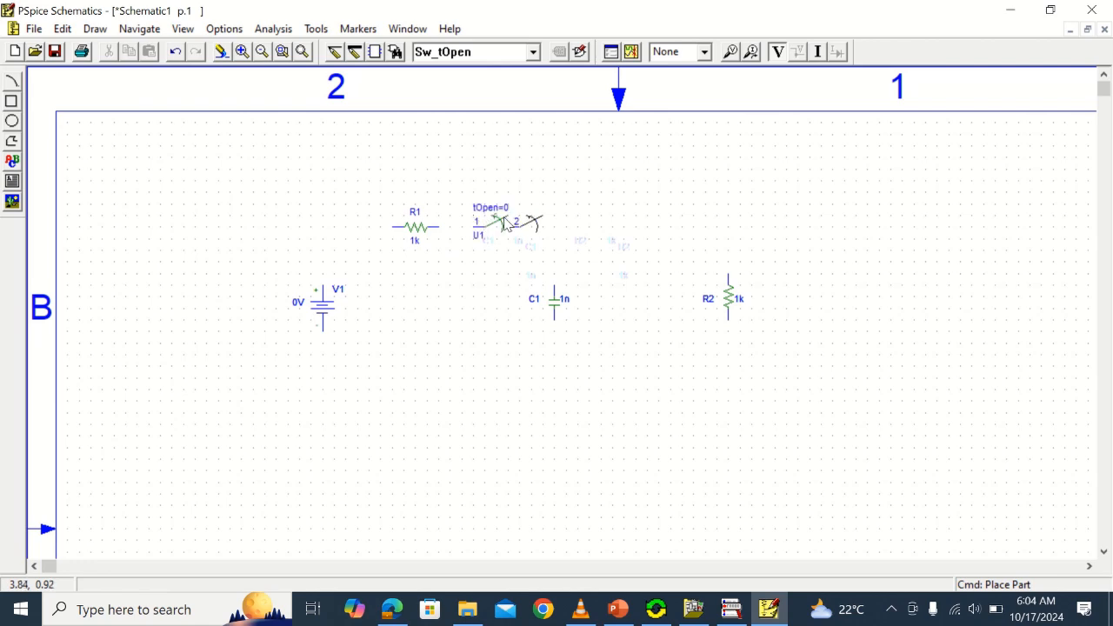
right_click(879, 165)
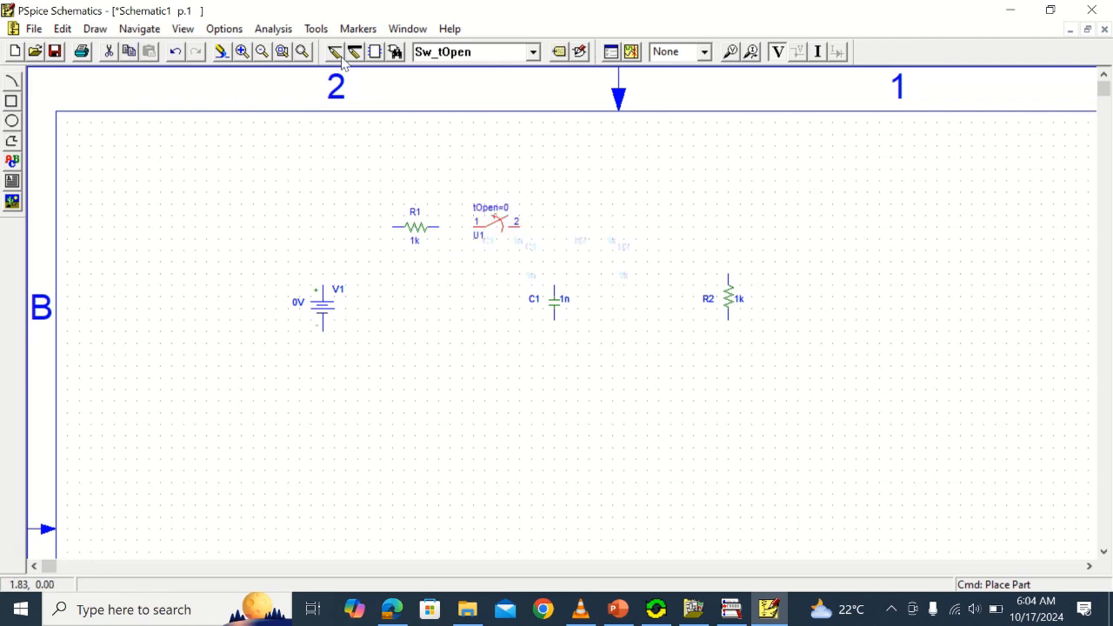
Place a Sw_tClose switch from the eval.slb library between the Sw_tOpen switch and R2, in line with R1
click(395, 52)
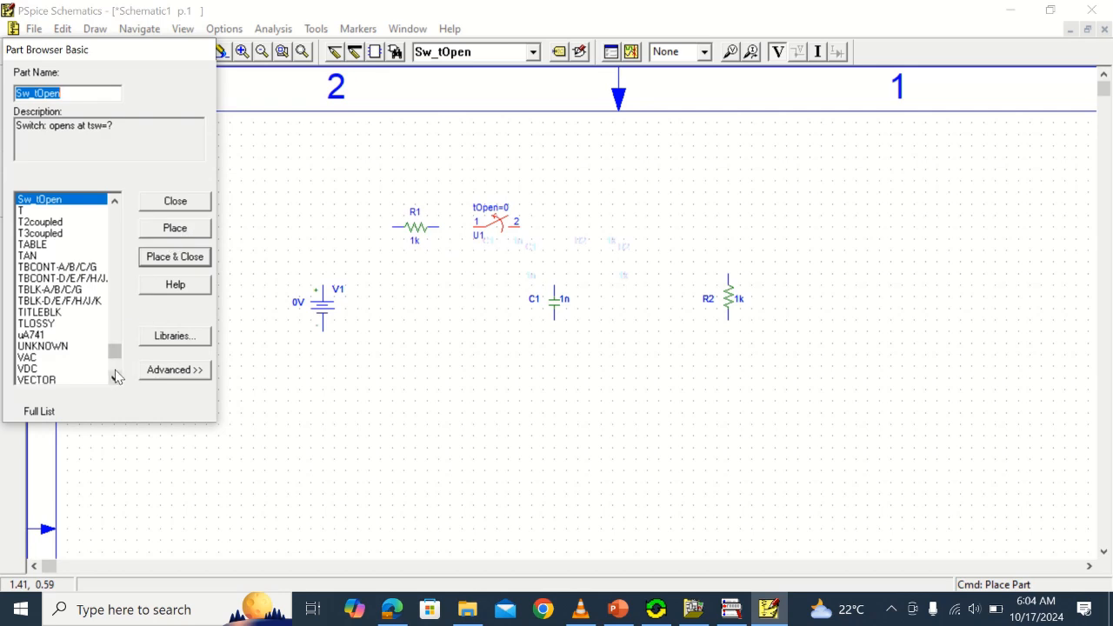
click(175, 335)
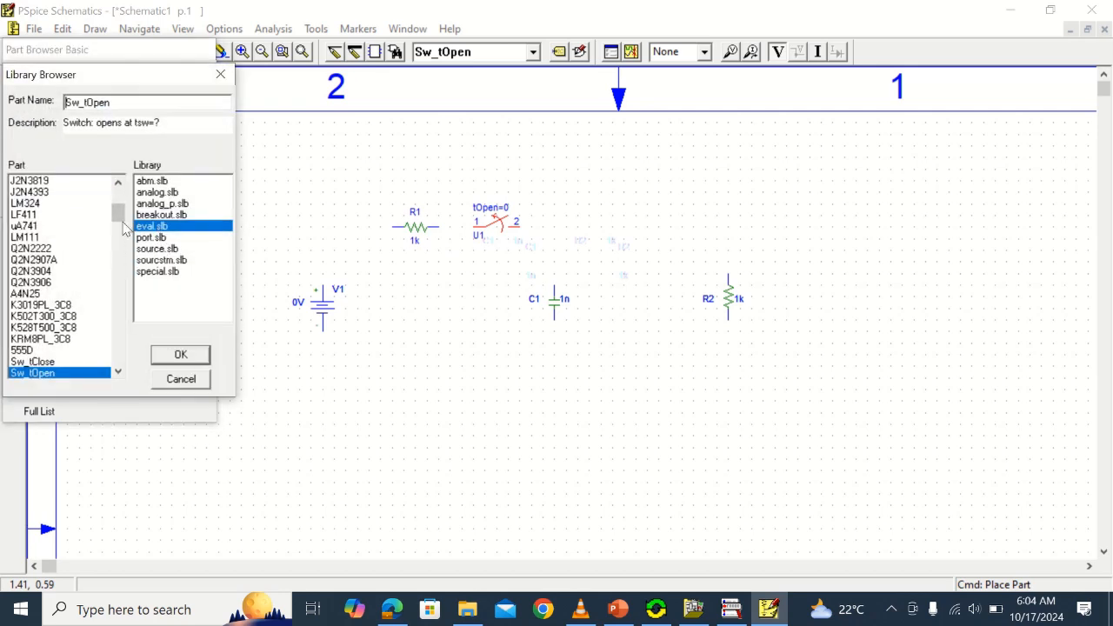
click(48, 365)
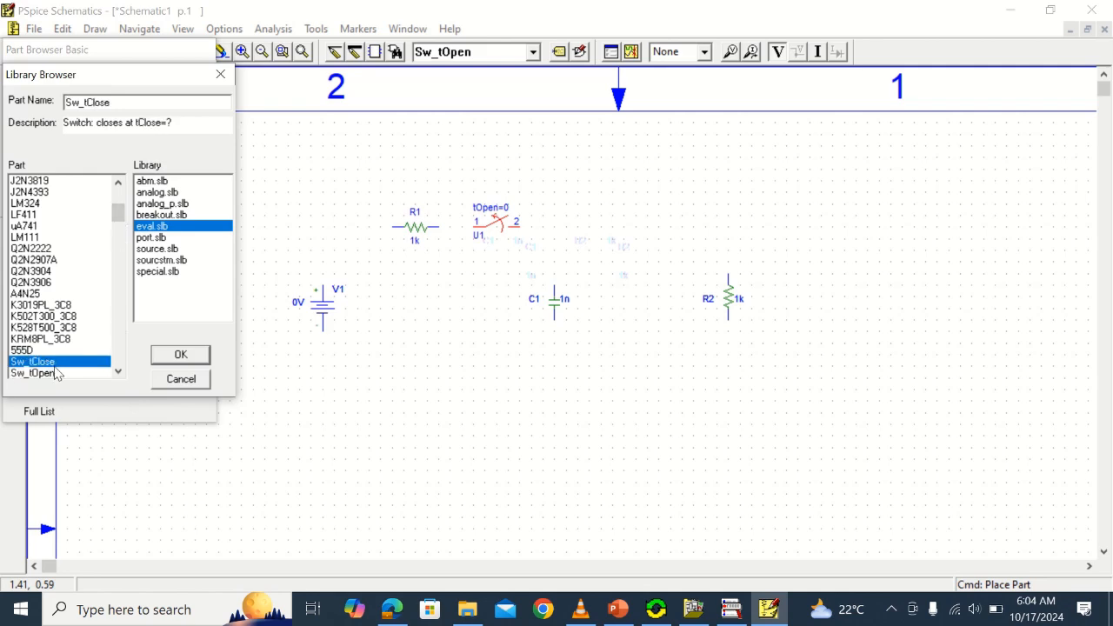
click(180, 353)
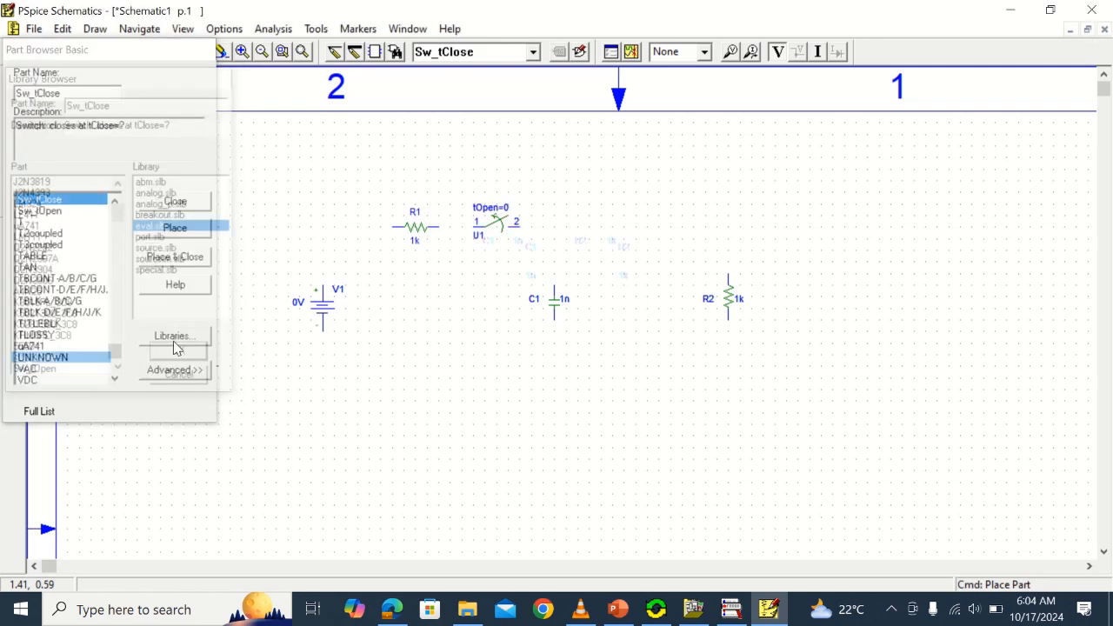
click(176, 259)
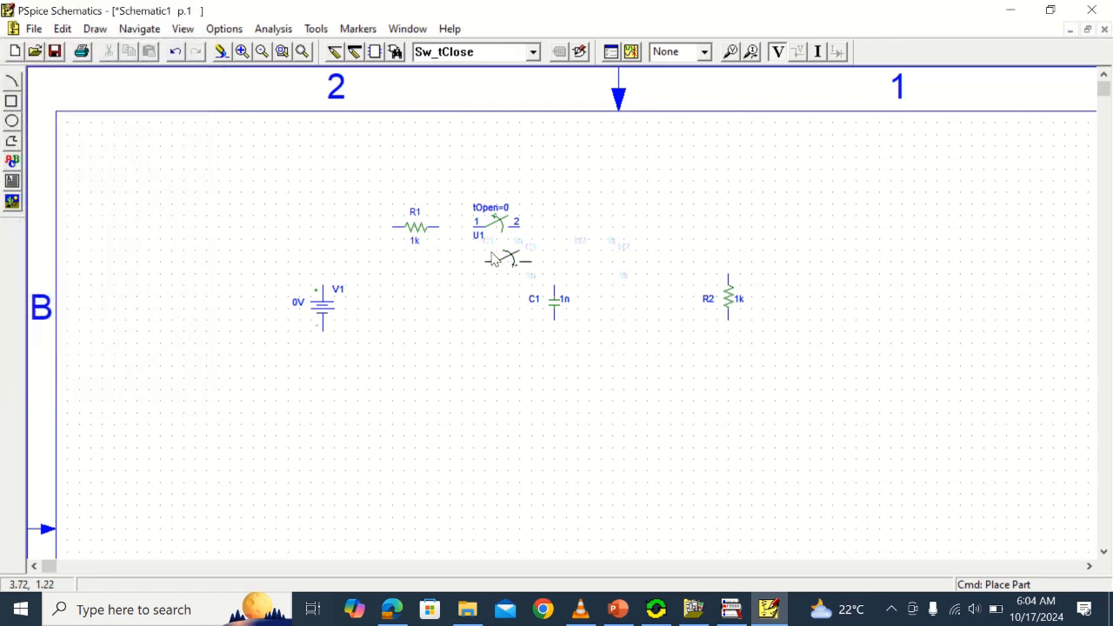
click(624, 221)
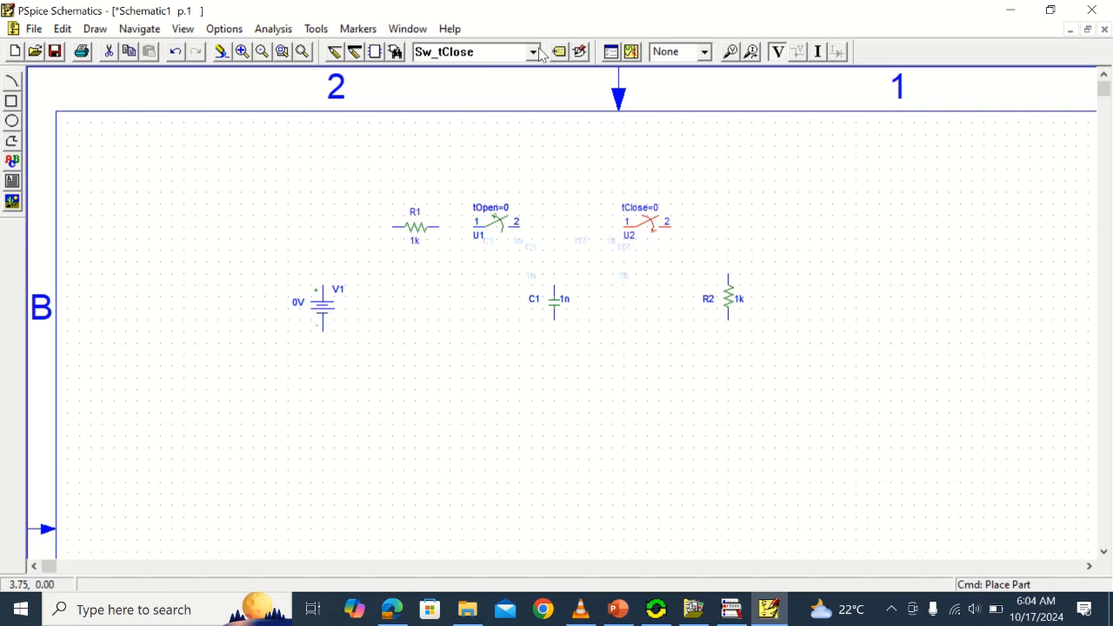
Place an AGND analog ground from the port.slb library directly below capacitor C1
click(396, 52)
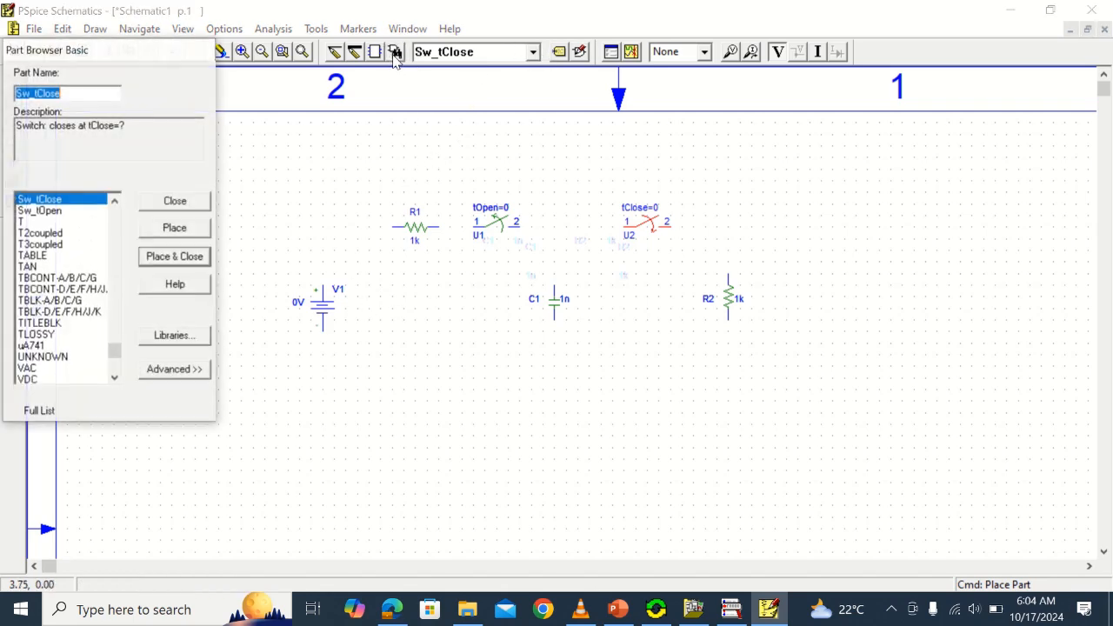
click(170, 337)
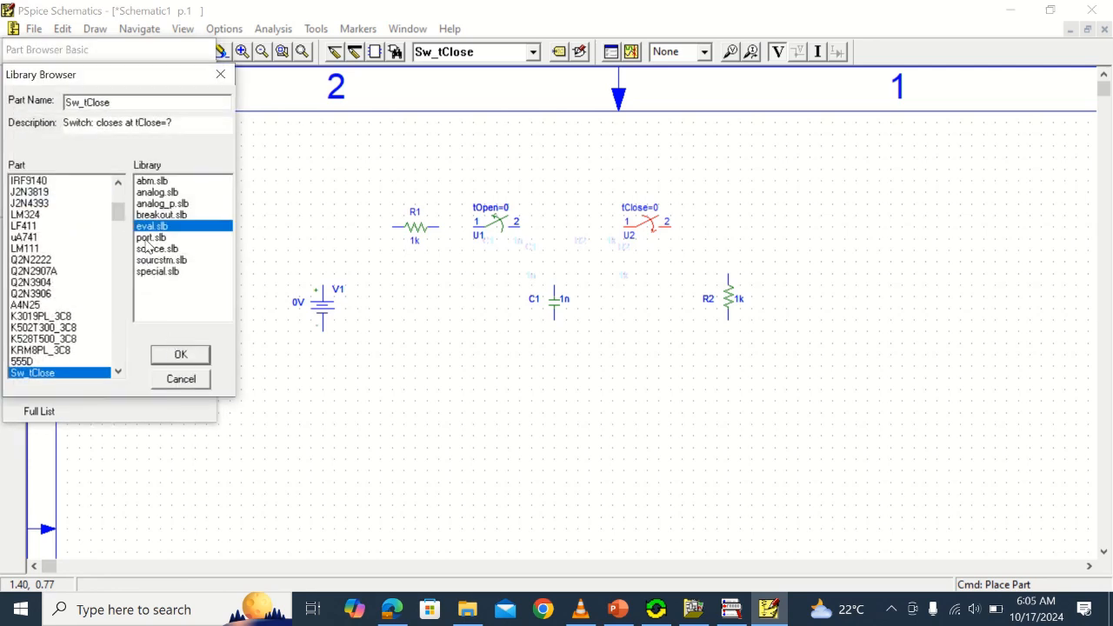
click(150, 237)
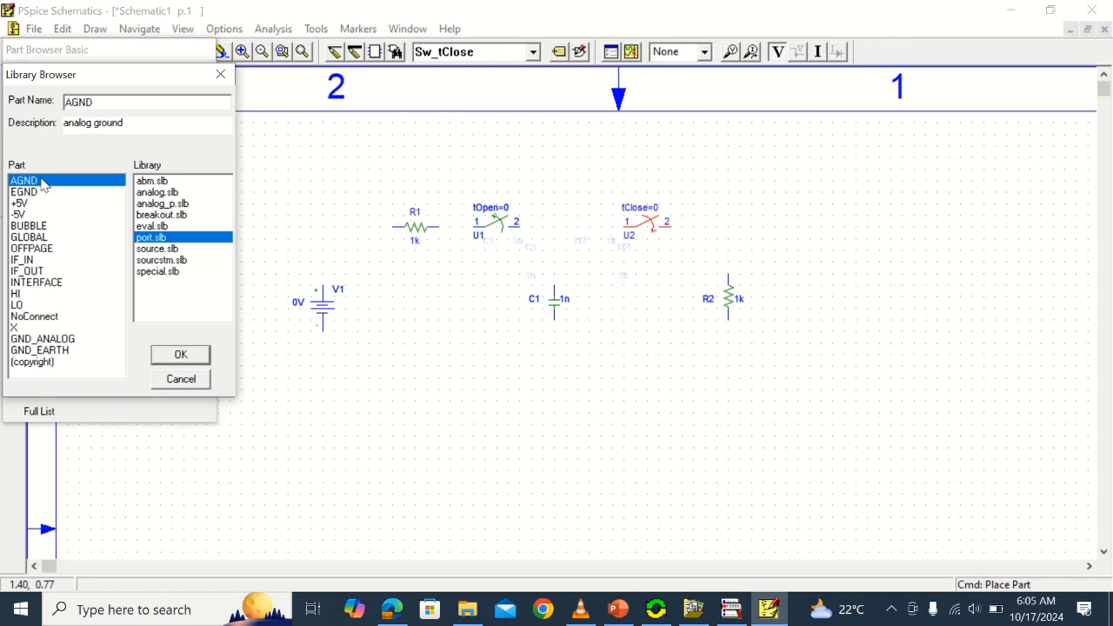
click(184, 356)
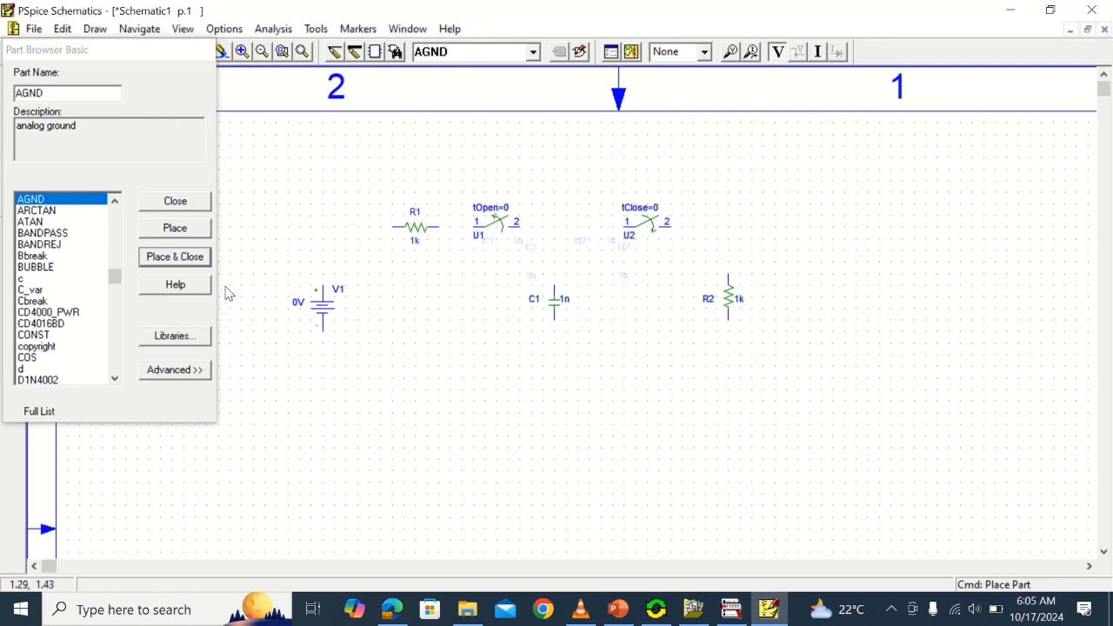
click(178, 257)
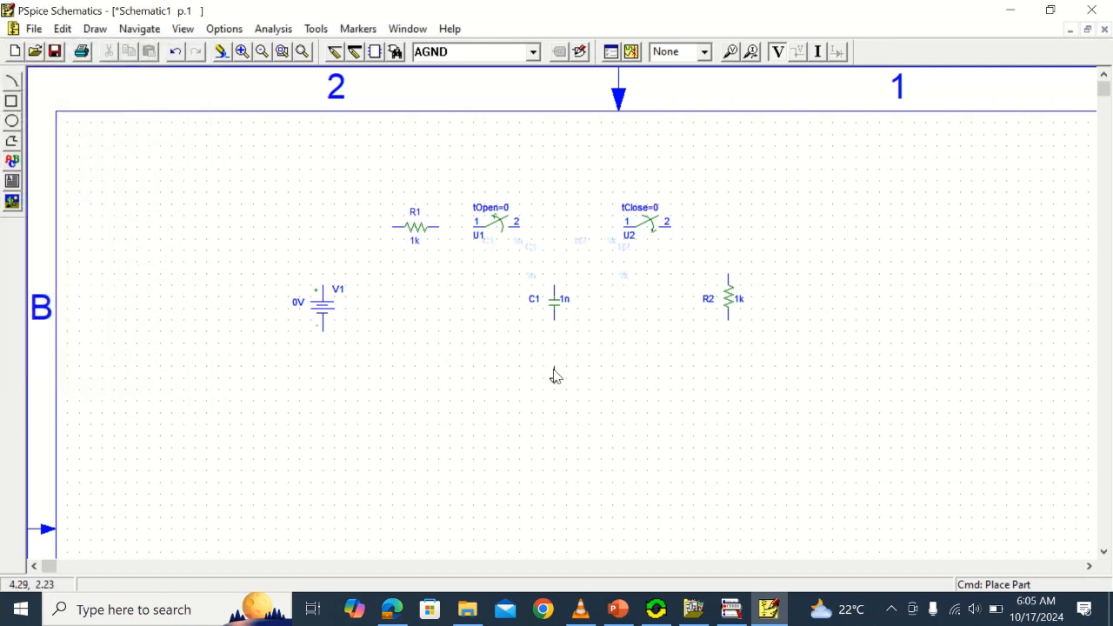
click(554, 375)
right_click(794, 417)
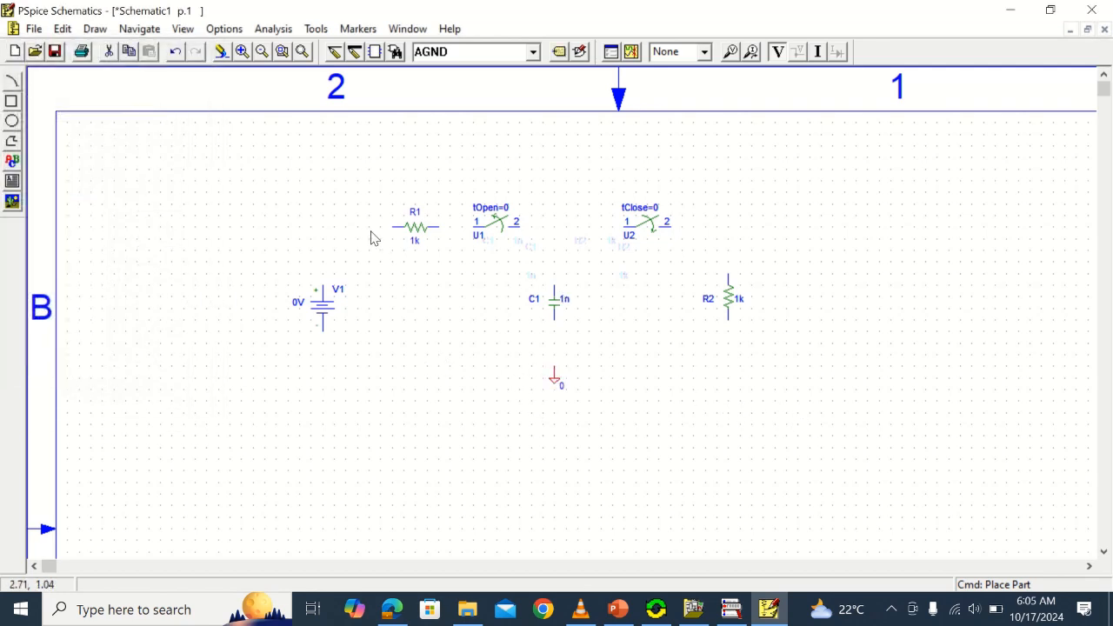
Wire the positive terminal of V1 up to R1 and connect R1 to pin 1 of switch U1
click(334, 56)
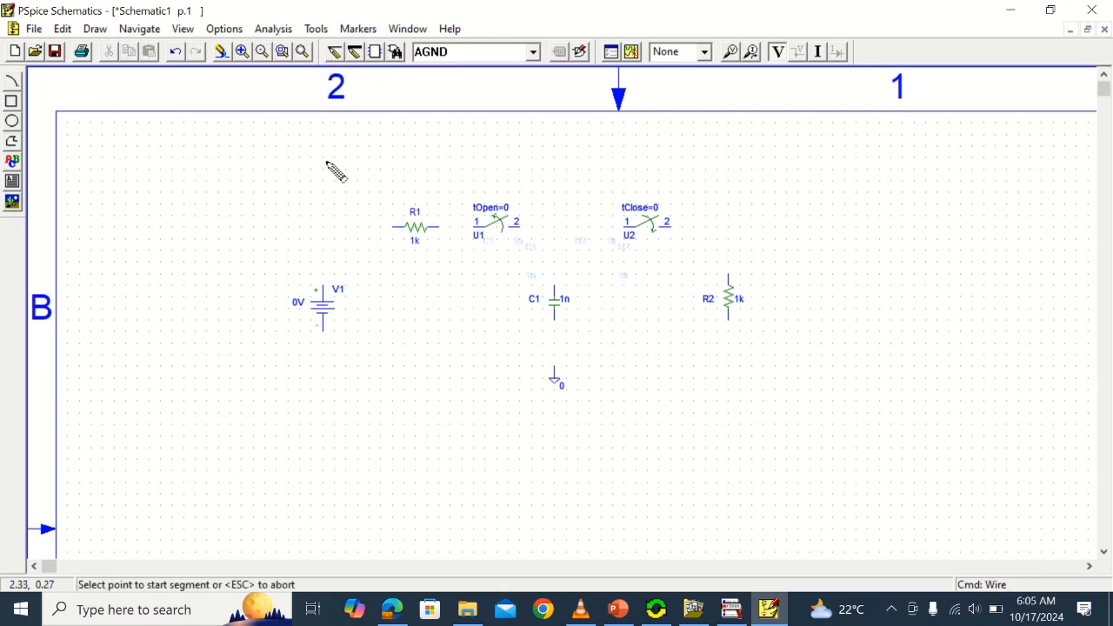
click(323, 285)
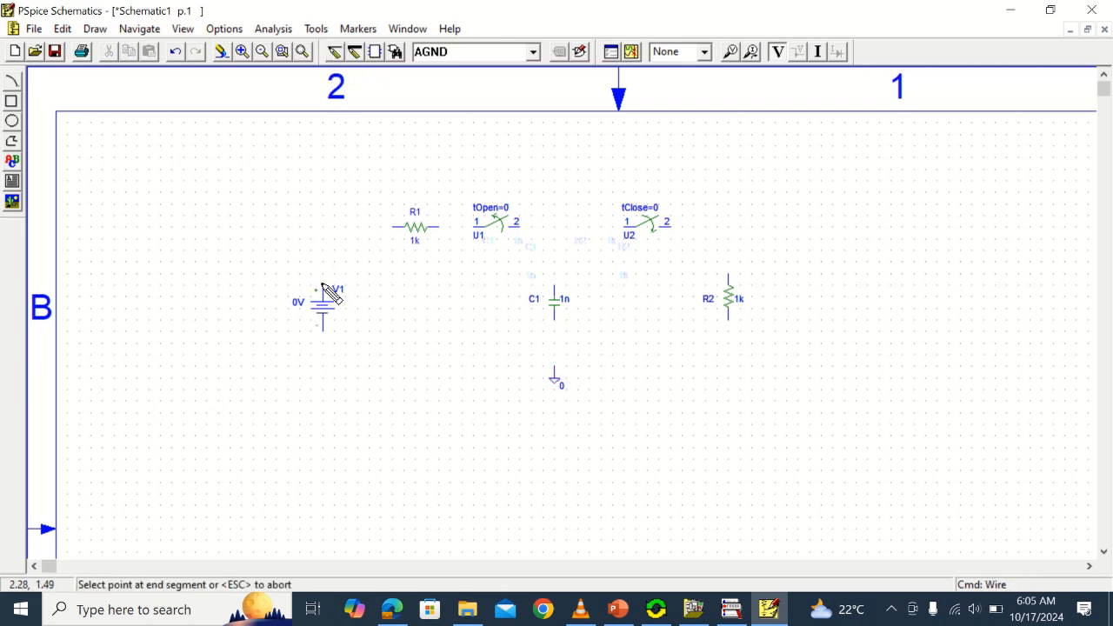
click(322, 227)
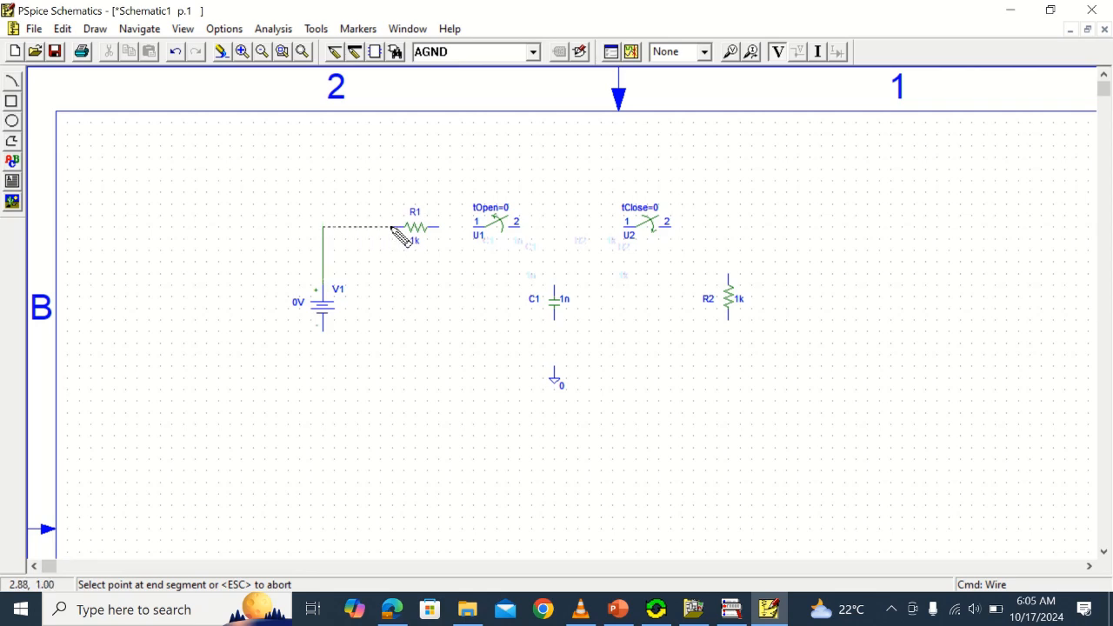
click(392, 227)
click(438, 226)
click(474, 227)
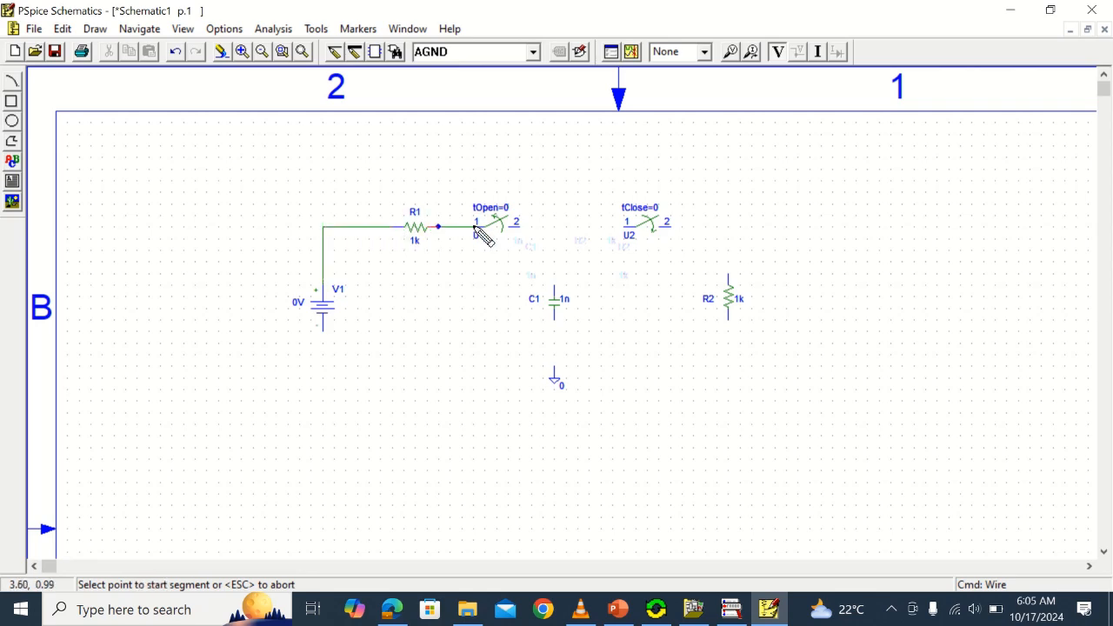
Wire switch U1 to switch U2, and run a cornered wire from U2 to the upper end of R2
click(520, 227)
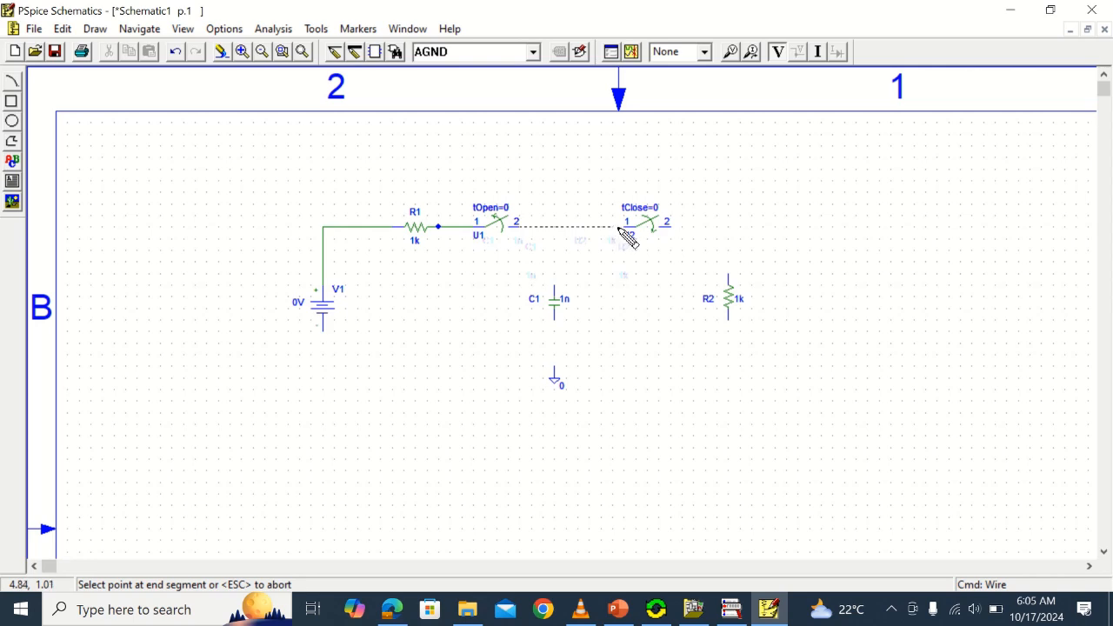
click(626, 227)
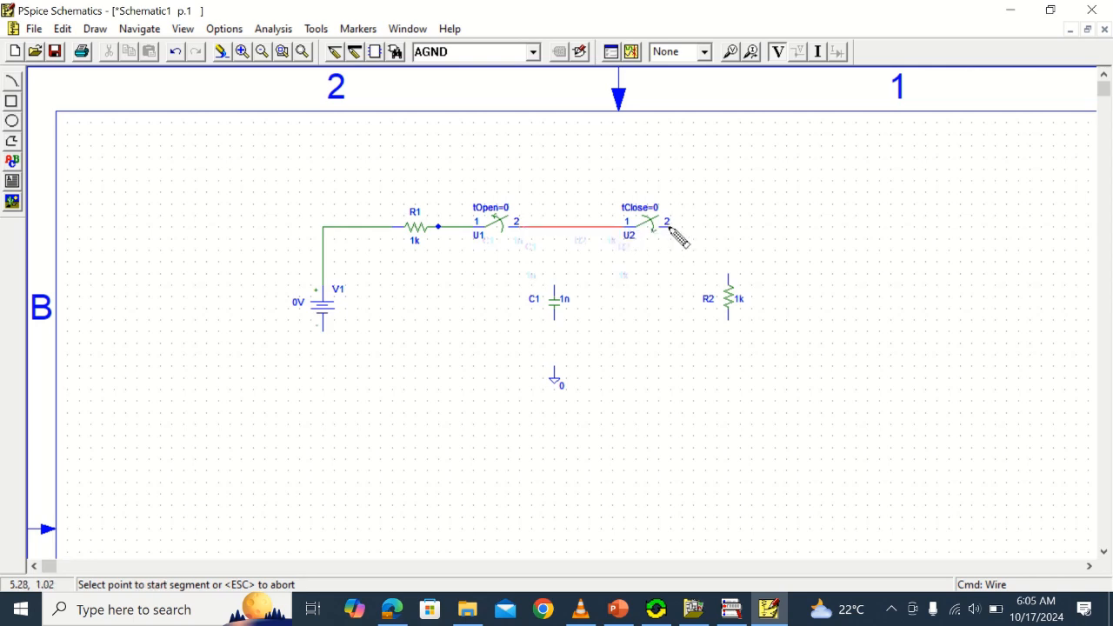
click(667, 227)
click(728, 227)
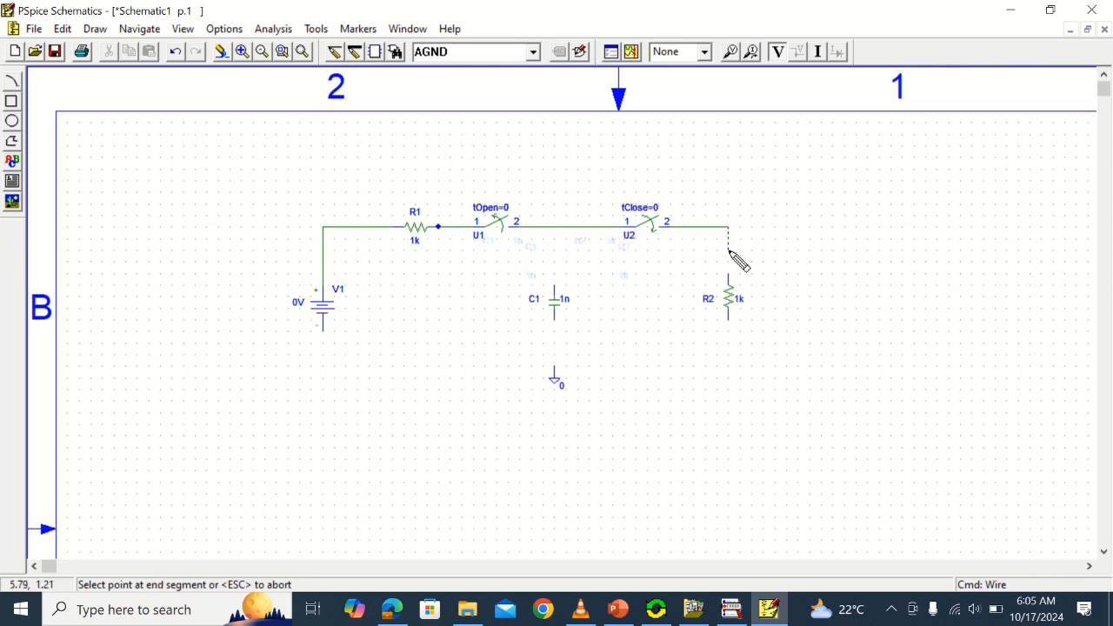
click(729, 275)
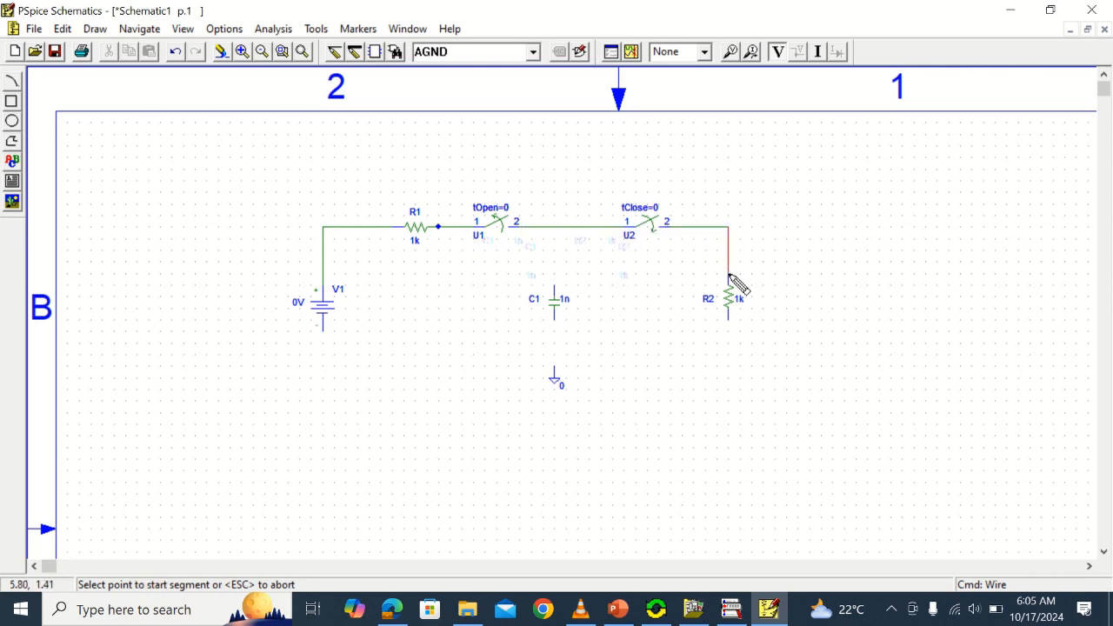
Wire the lower end of R2 along the ground node back to the negative terminal of V1
click(729, 320)
click(729, 365)
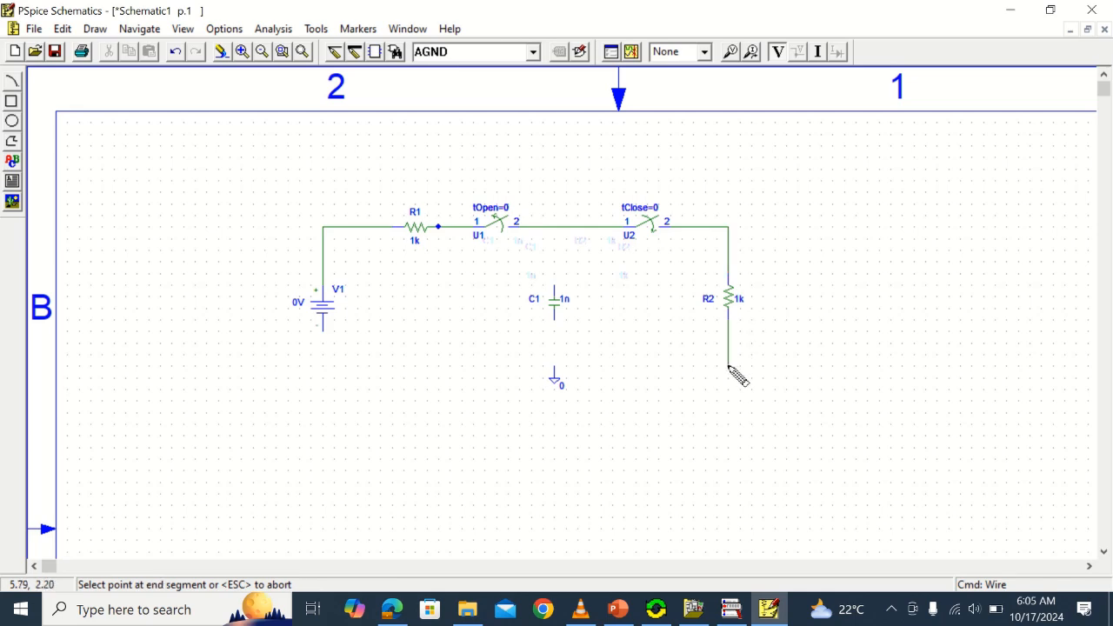
click(323, 366)
click(321, 330)
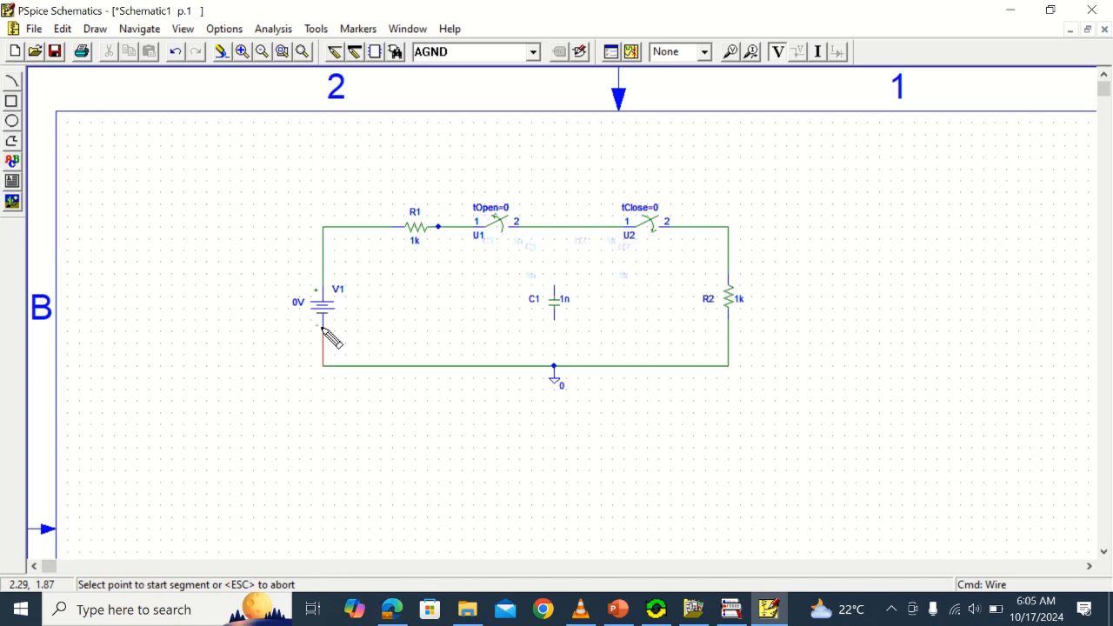
key(Escape)
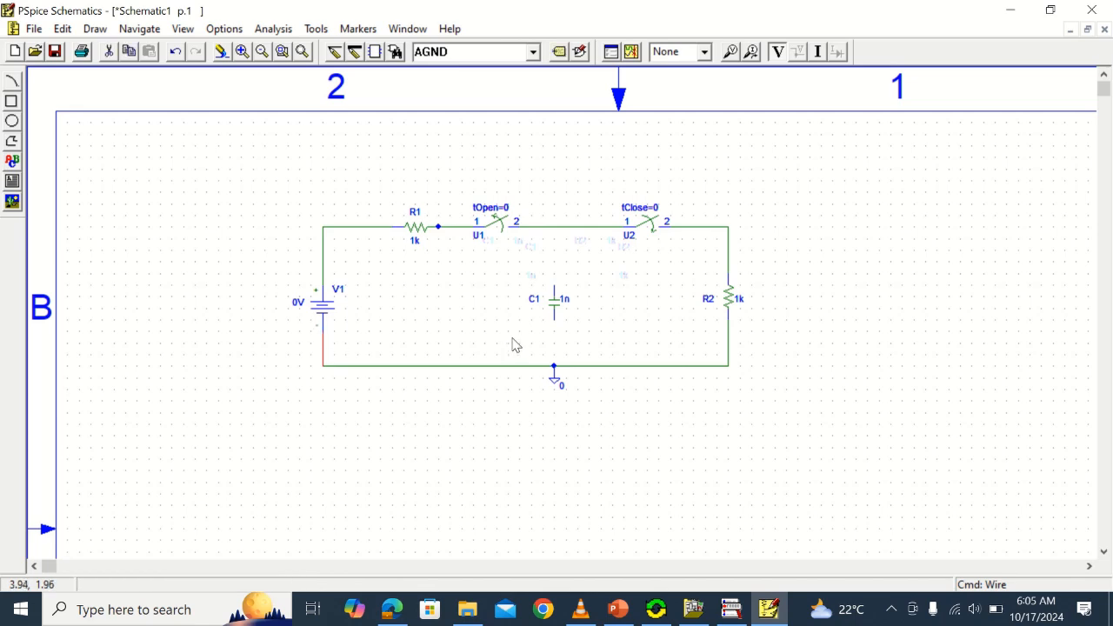
Wire capacitor C1 between the node joining the two switches and the ground node
click(334, 52)
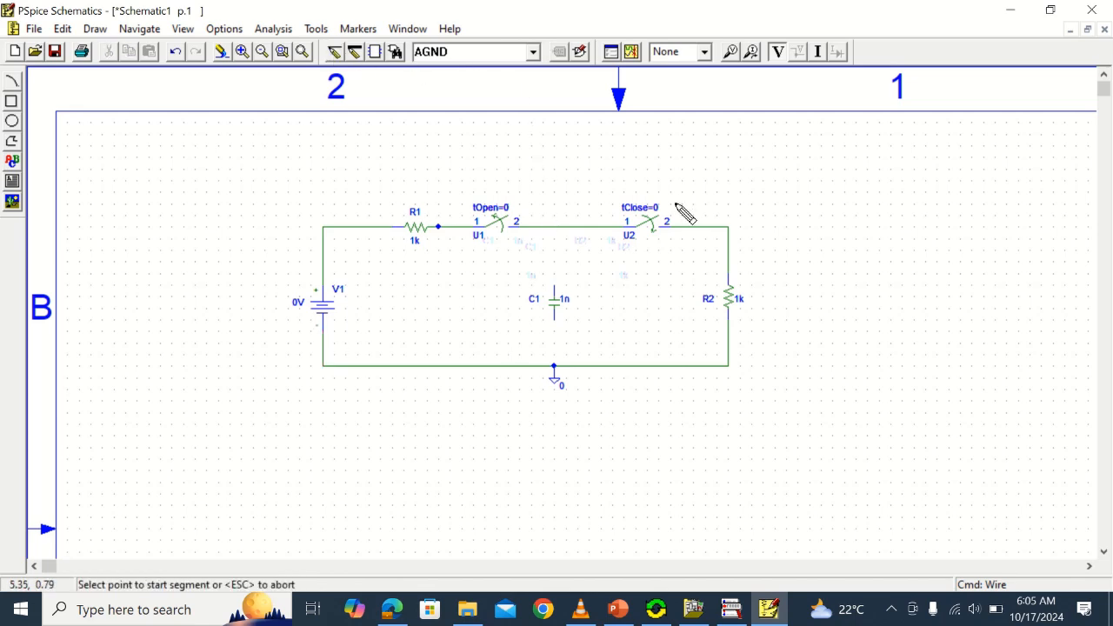
click(554, 227)
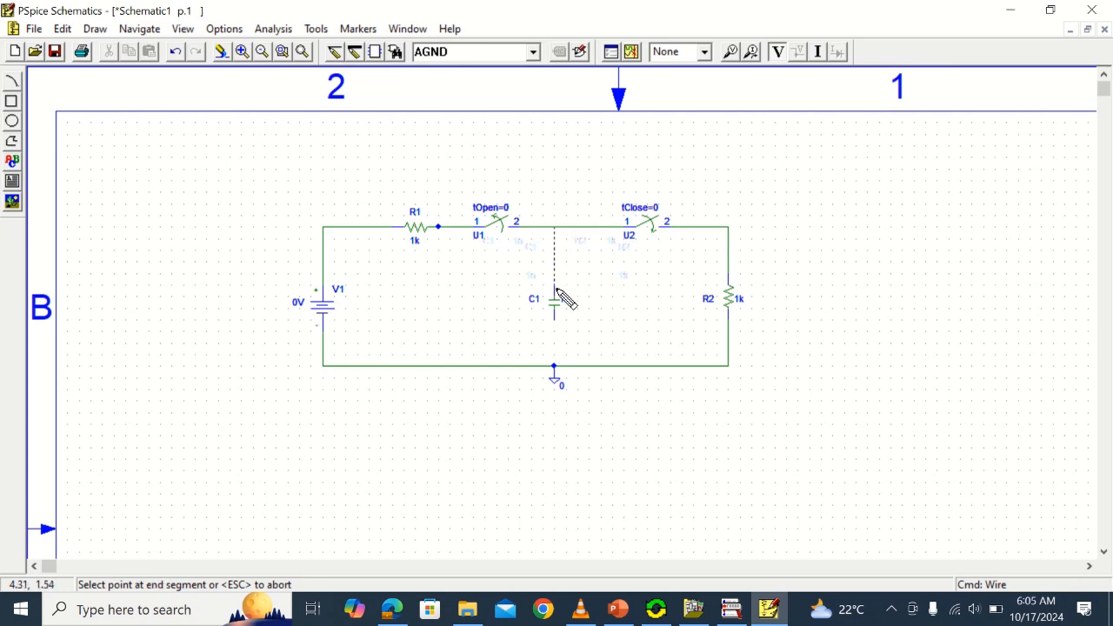
click(554, 290)
click(555, 319)
click(554, 365)
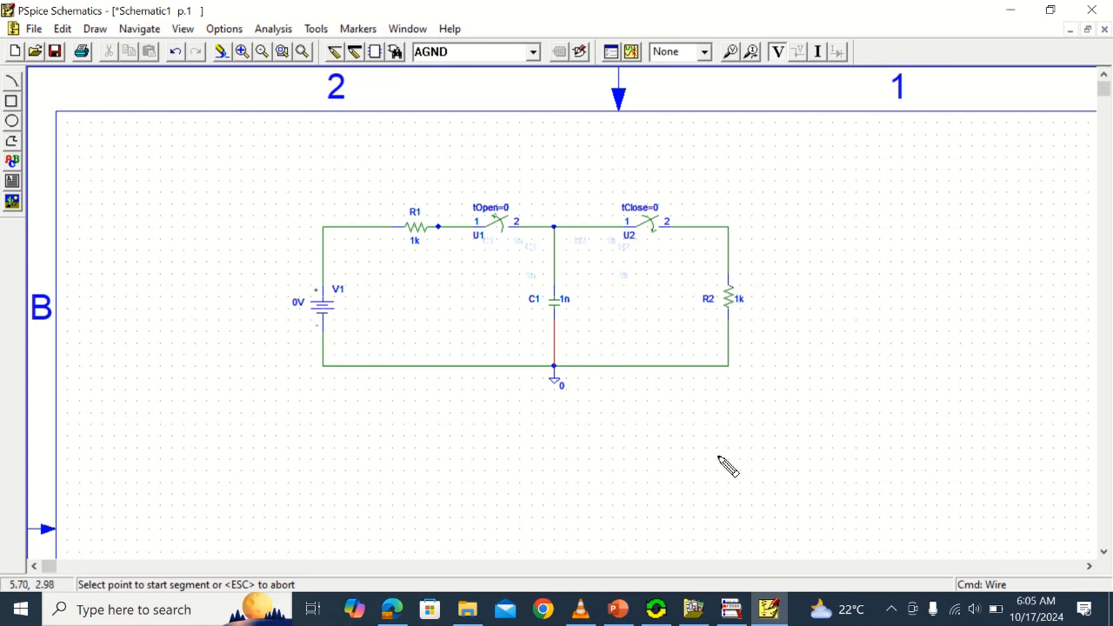
key(Escape)
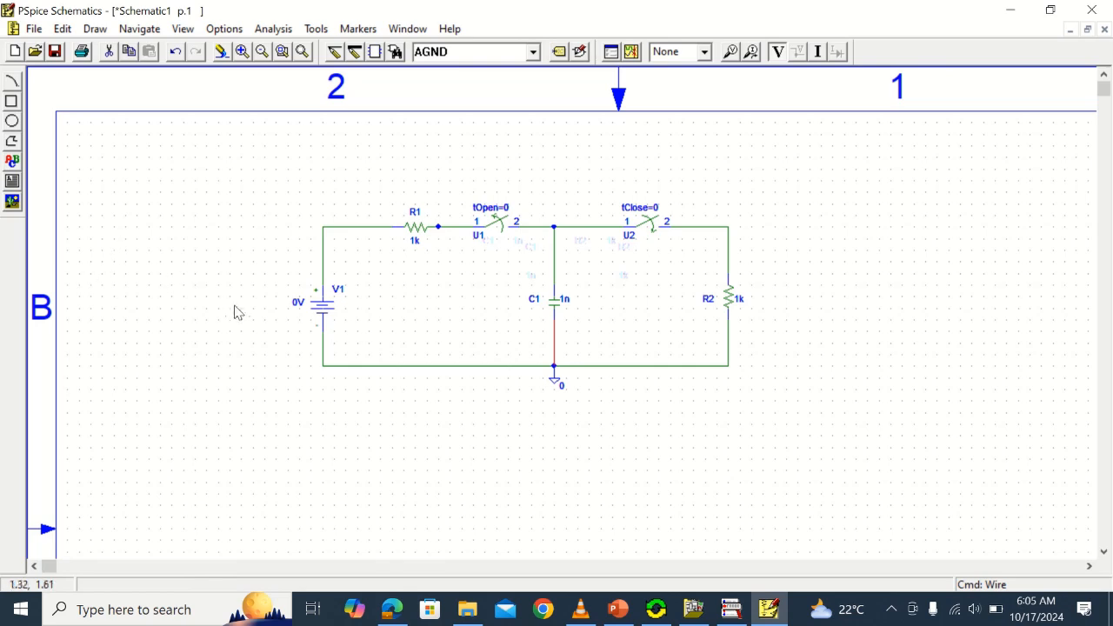
Set the DC value of voltage source V1 to 40V
double_click(328, 308)
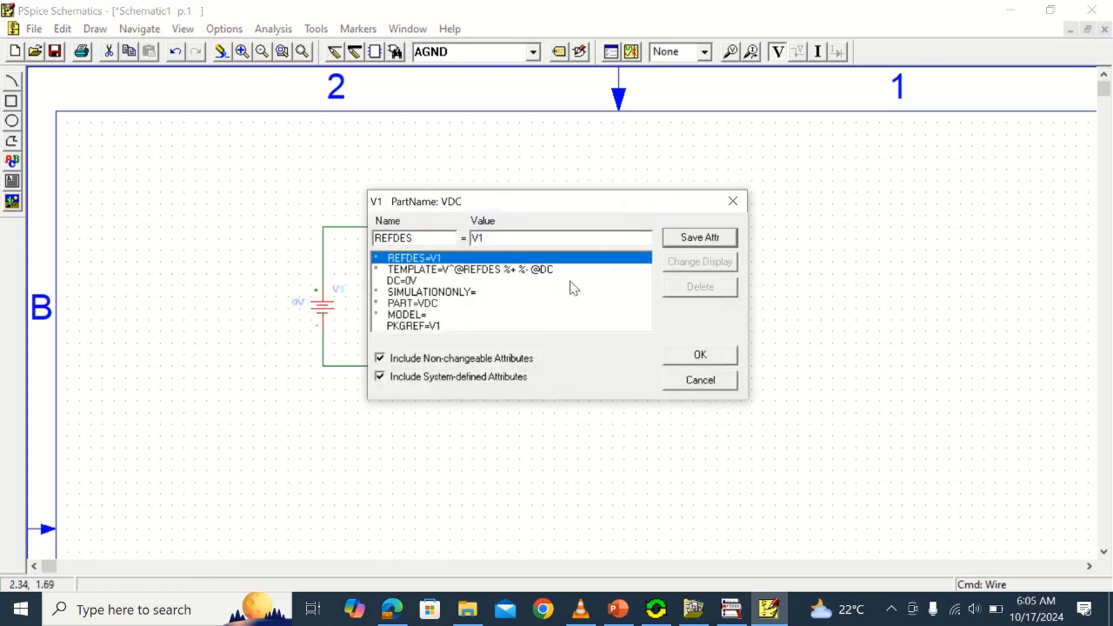
click(402, 280)
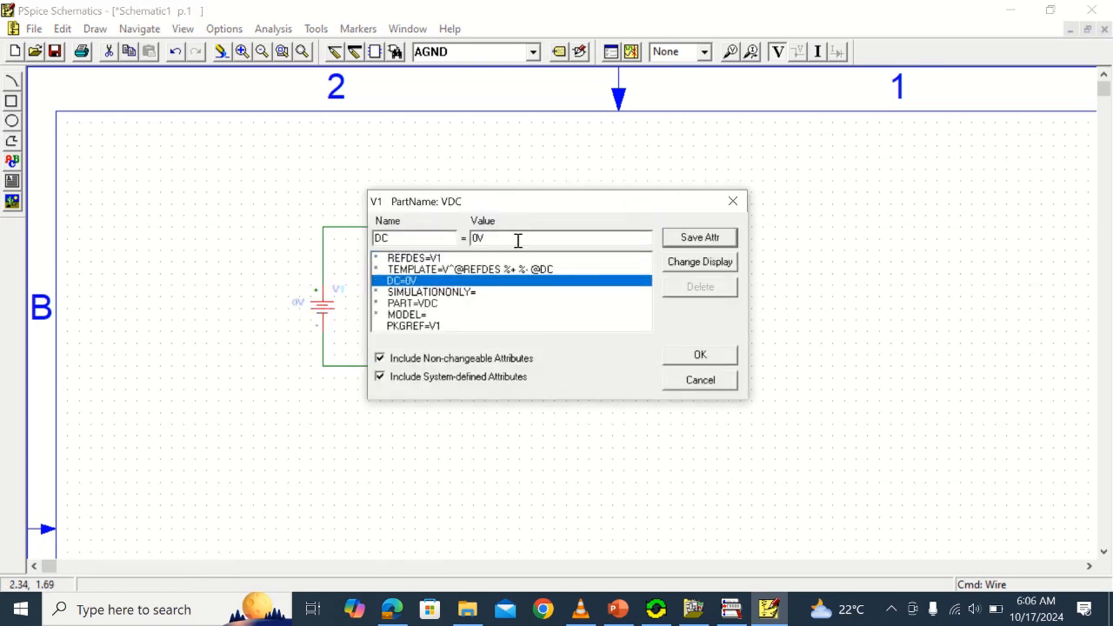
drag(516, 241, 451, 234)
text(40V)
click(674, 238)
click(712, 356)
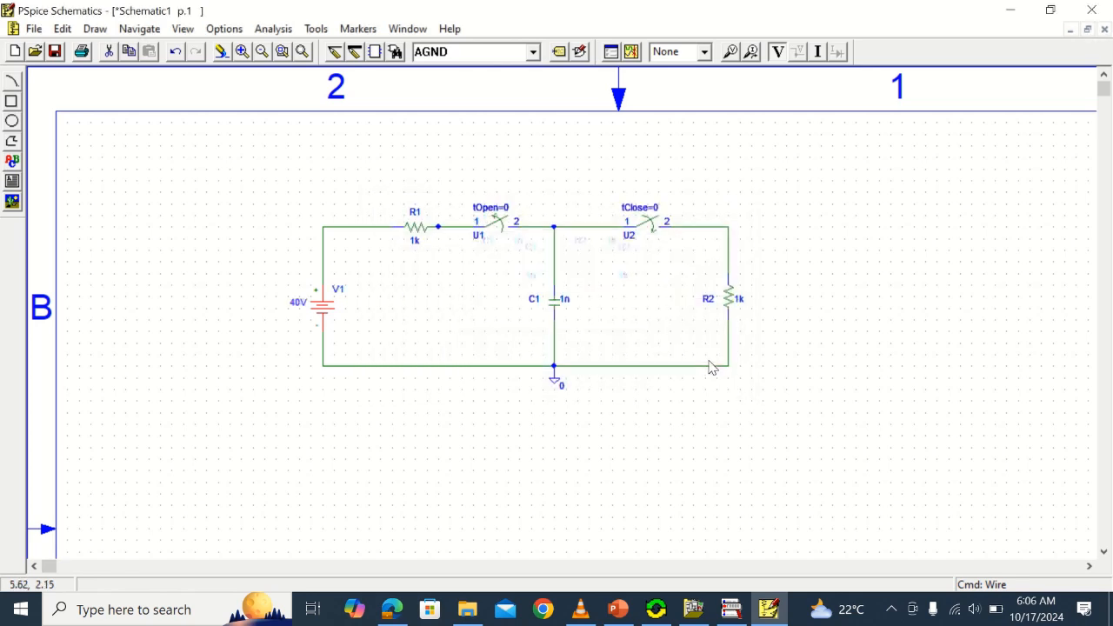
Set the resistance of R1 to 30k
double_click(415, 246)
click(419, 282)
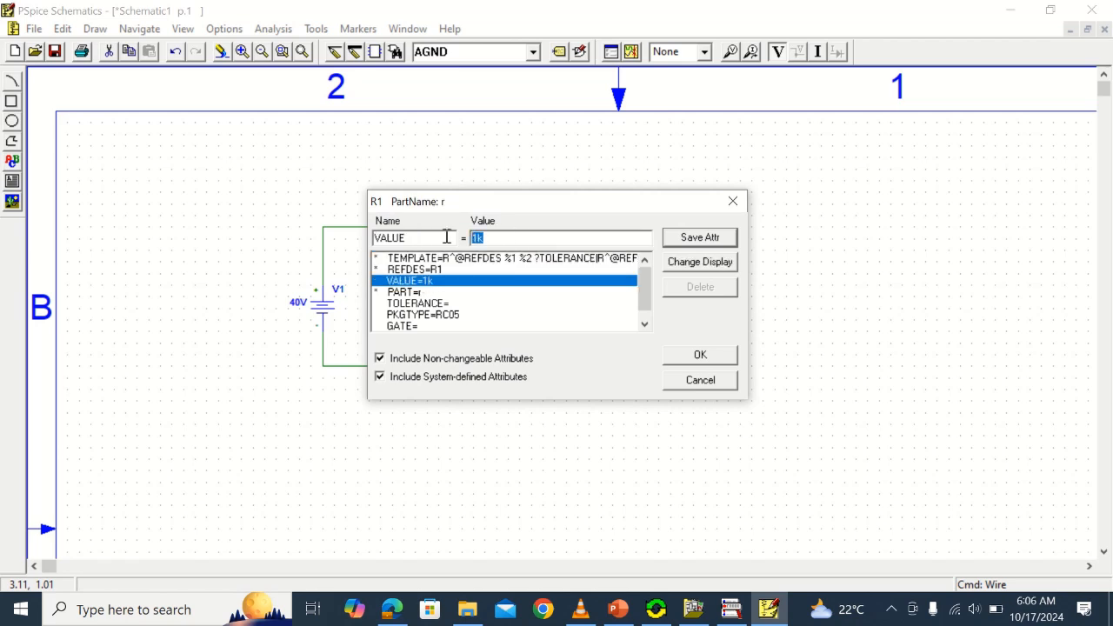
text(30k)
click(727, 243)
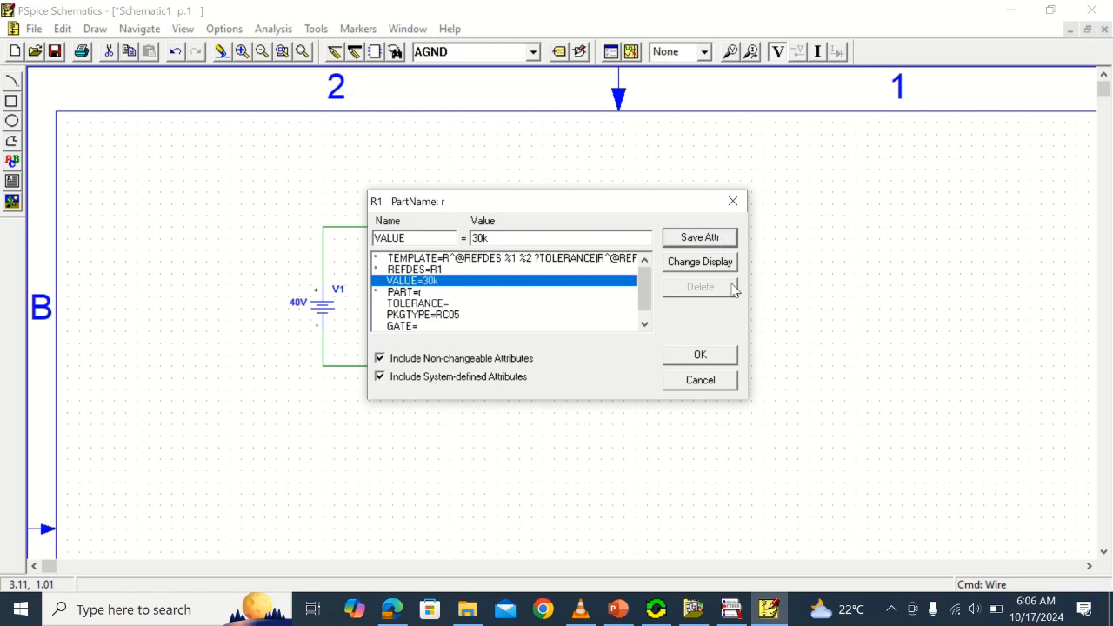
click(732, 360)
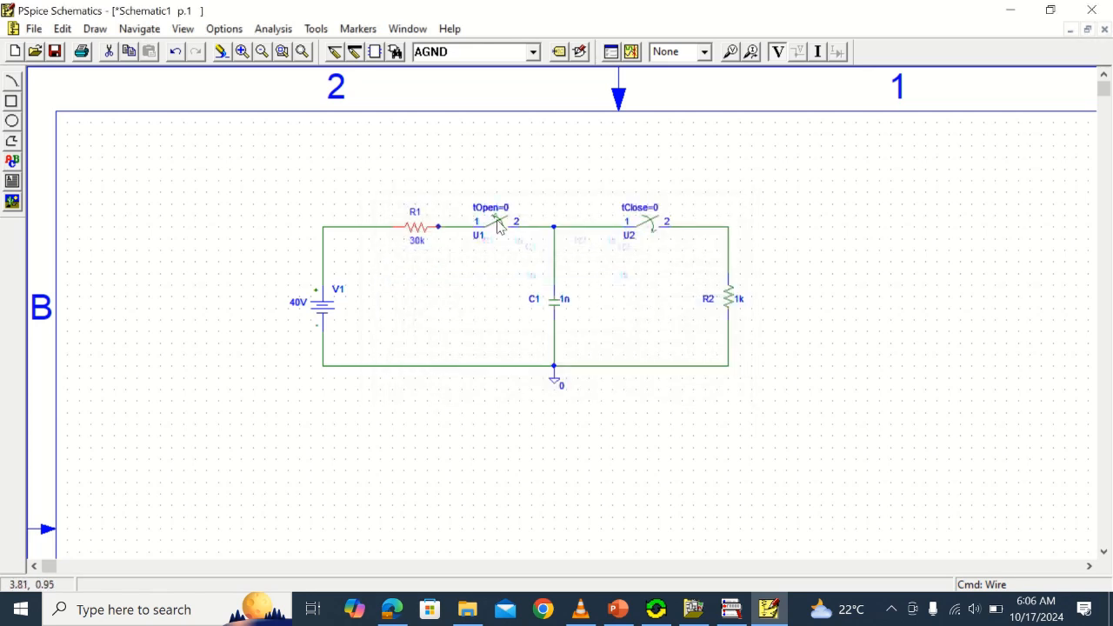
Set the tOpen attribute of switch U1 to 2
double_click(498, 224)
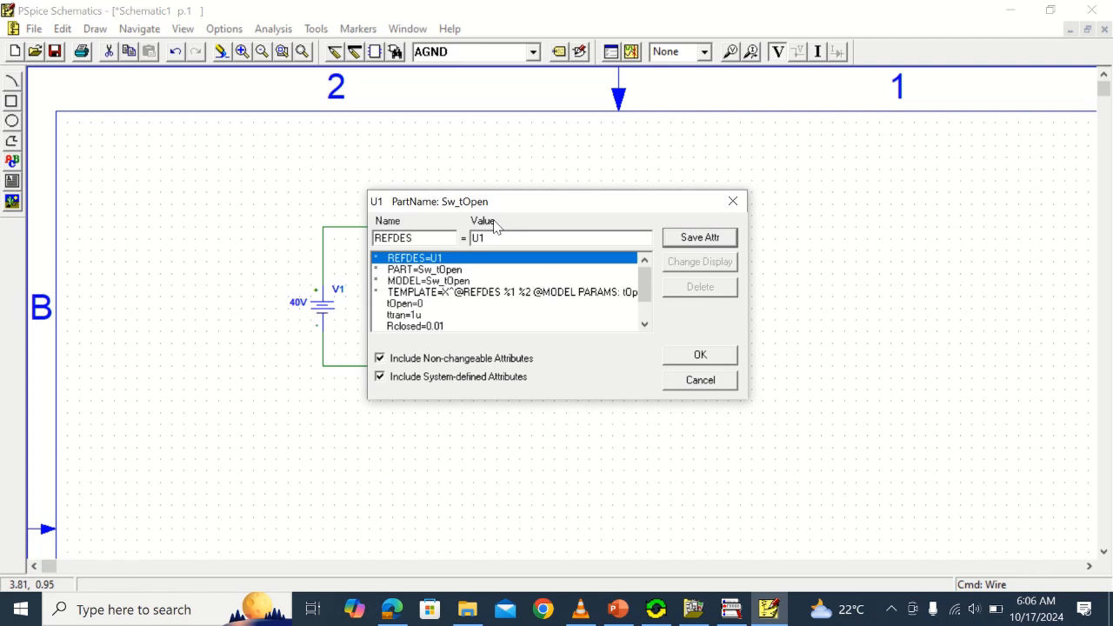
click(413, 315)
click(417, 304)
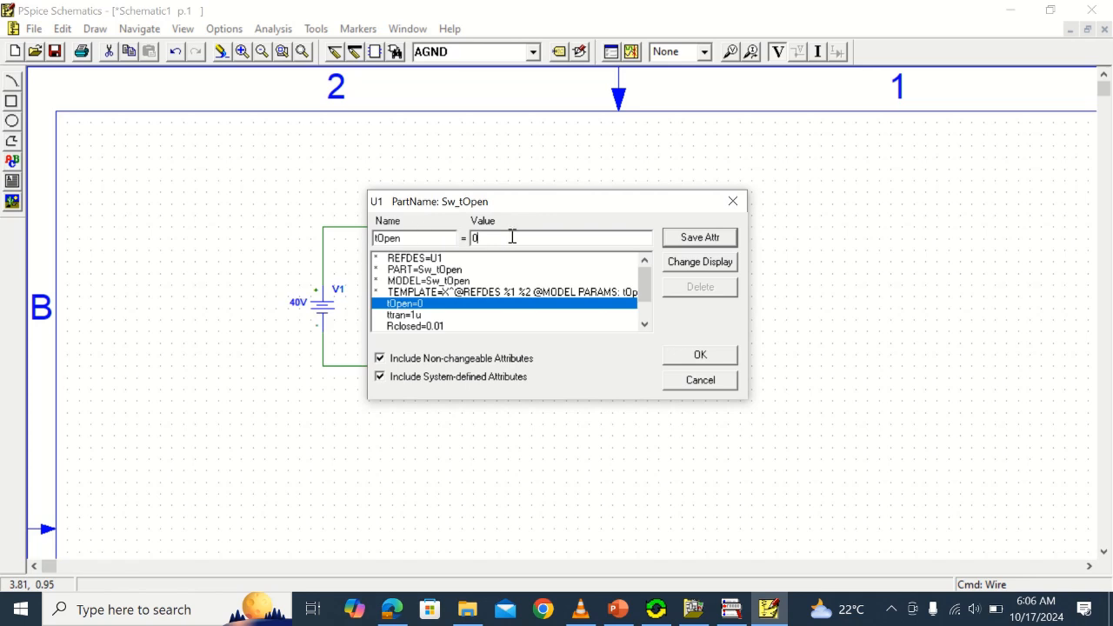
drag(512, 236, 467, 246)
text(2)
click(695, 355)
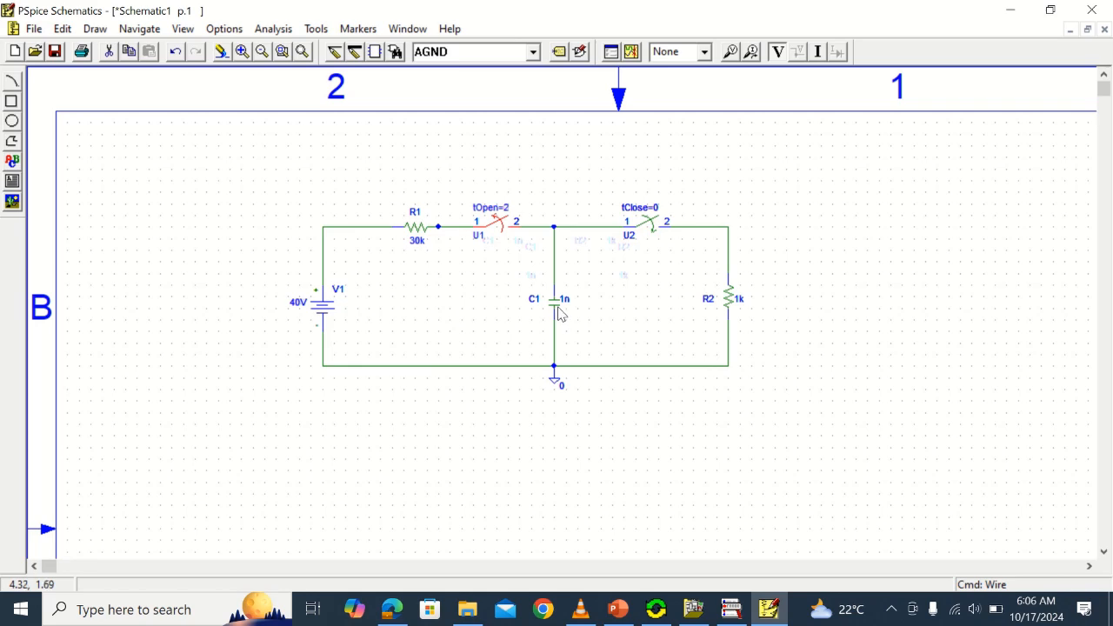
Set capacitor C1's value to 100u and its initial condition IC to 0V
double_click(559, 313)
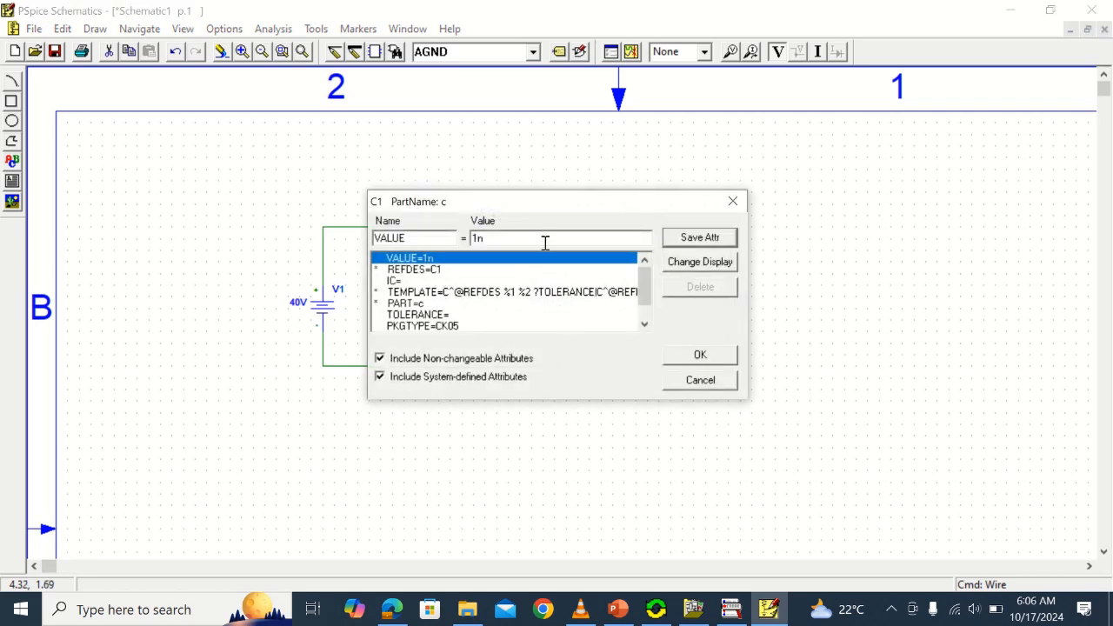
drag(527, 237, 472, 235)
text(100u)
click(705, 240)
click(392, 283)
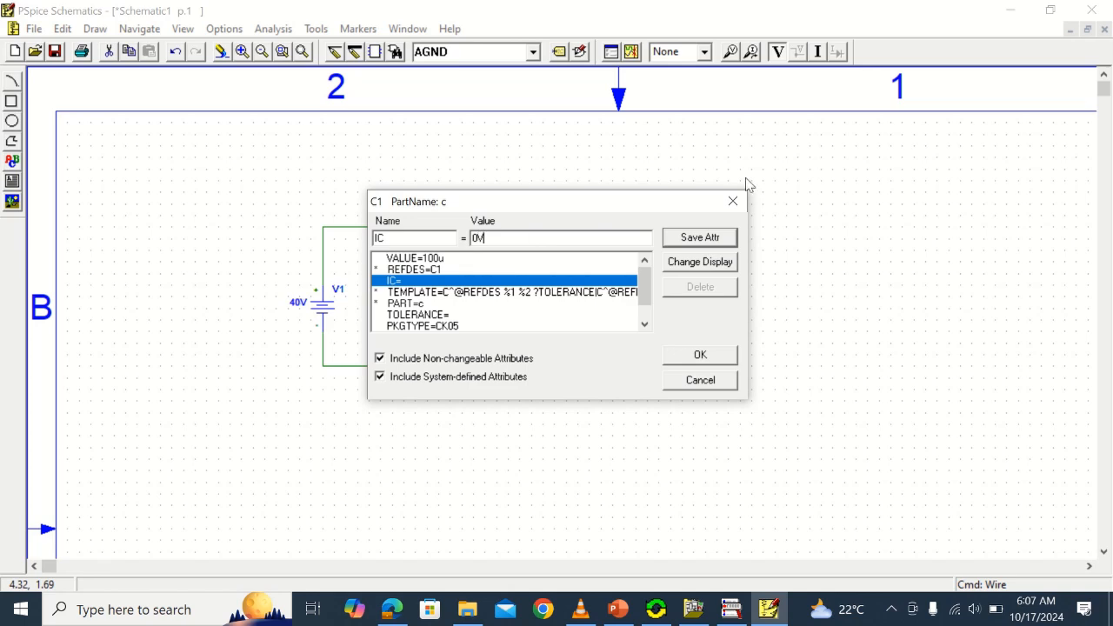
click(700, 237)
click(700, 355)
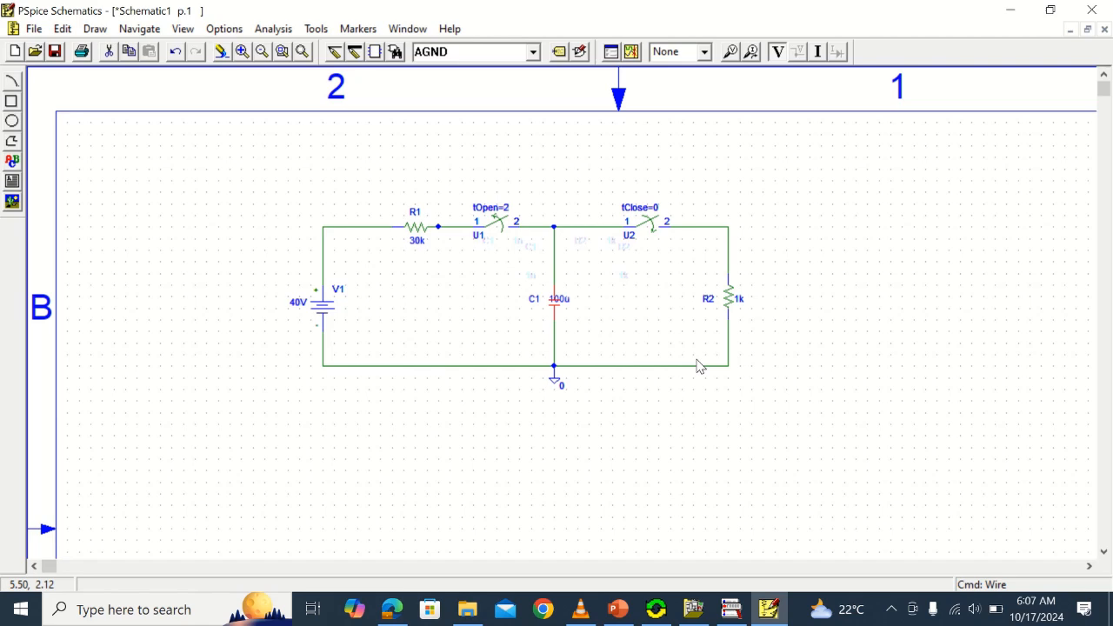
Set the tClose attribute of switch U2 to 2
double_click(651, 225)
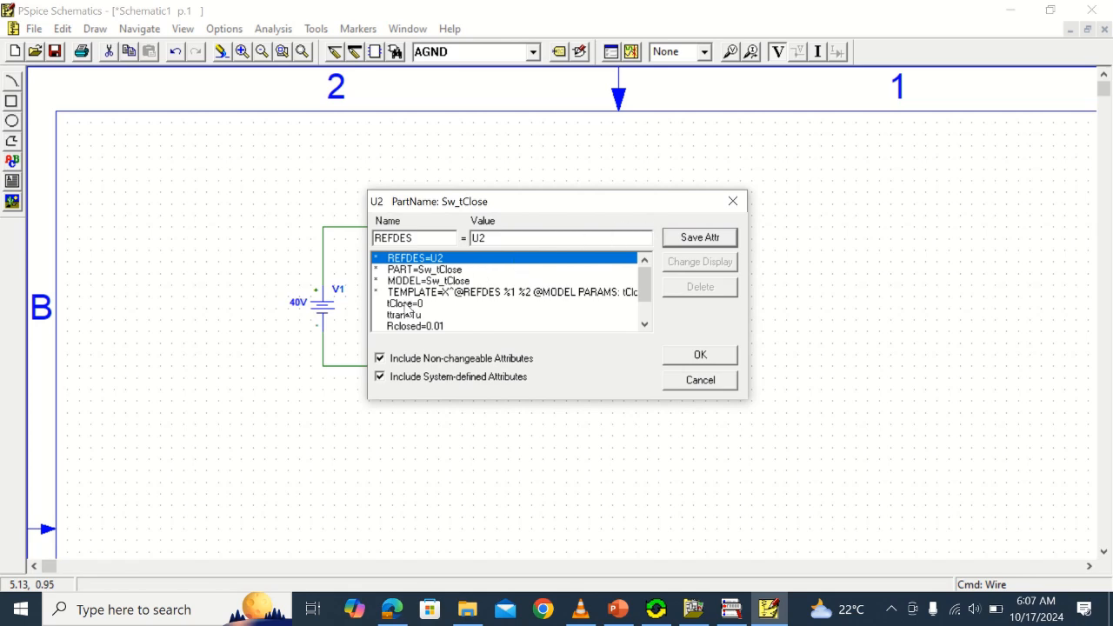
click(407, 304)
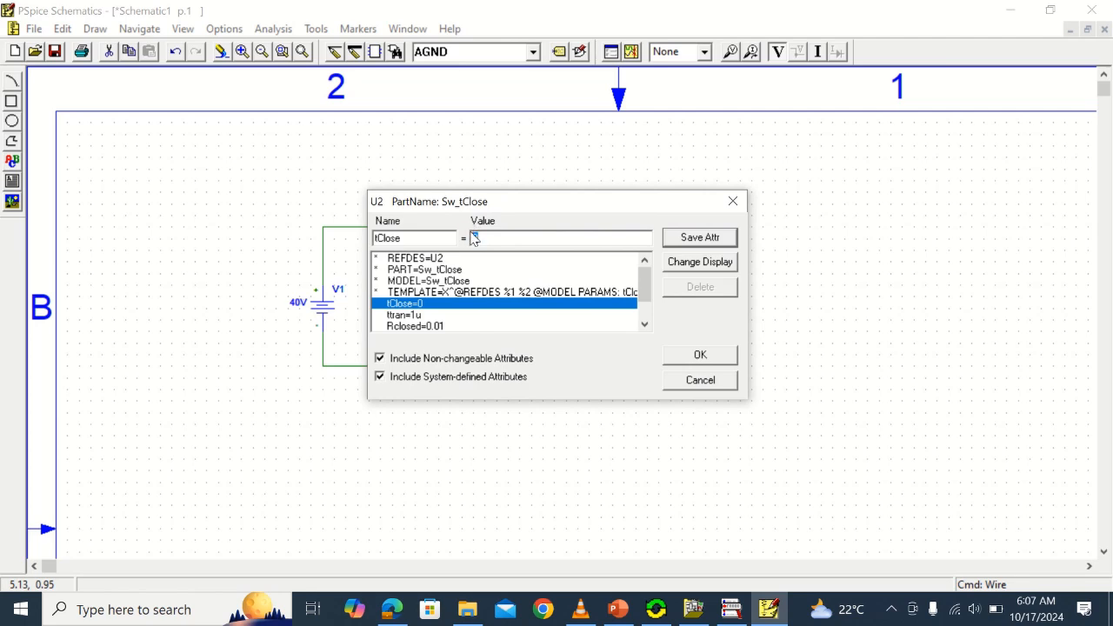
text(2)
click(713, 239)
click(706, 357)
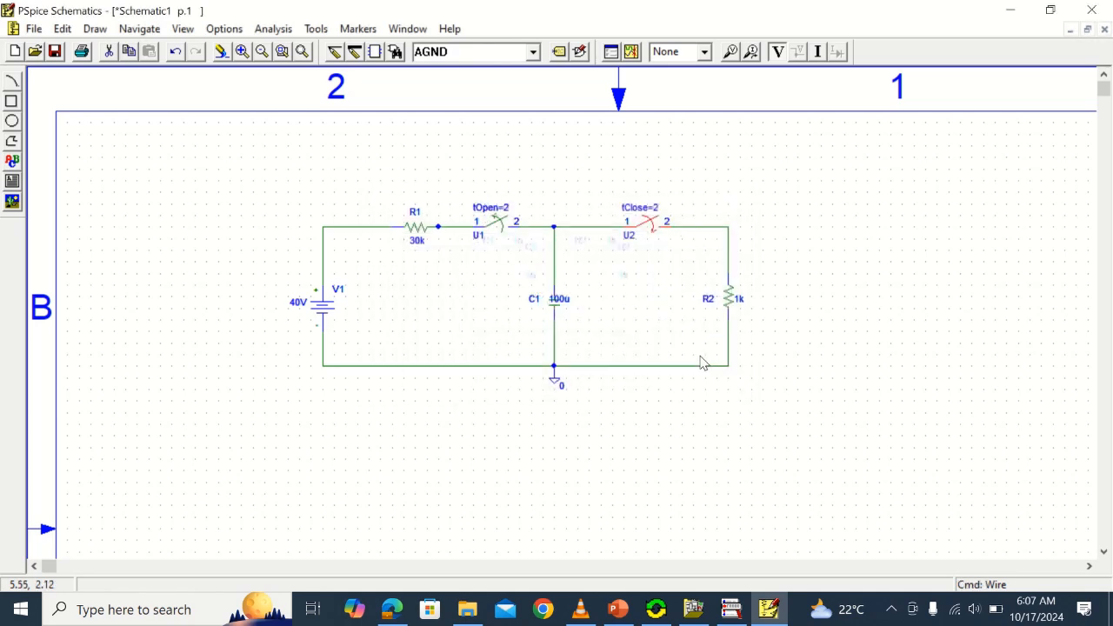
Set the resistance of R2 to 10k
double_click(739, 299)
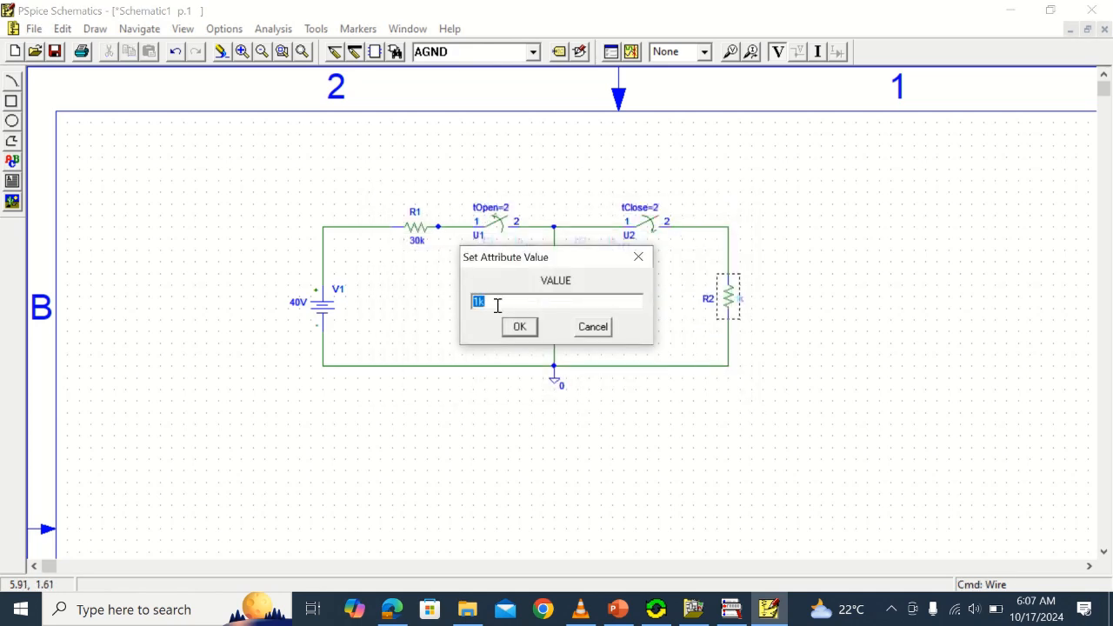
text(10k)
click(519, 327)
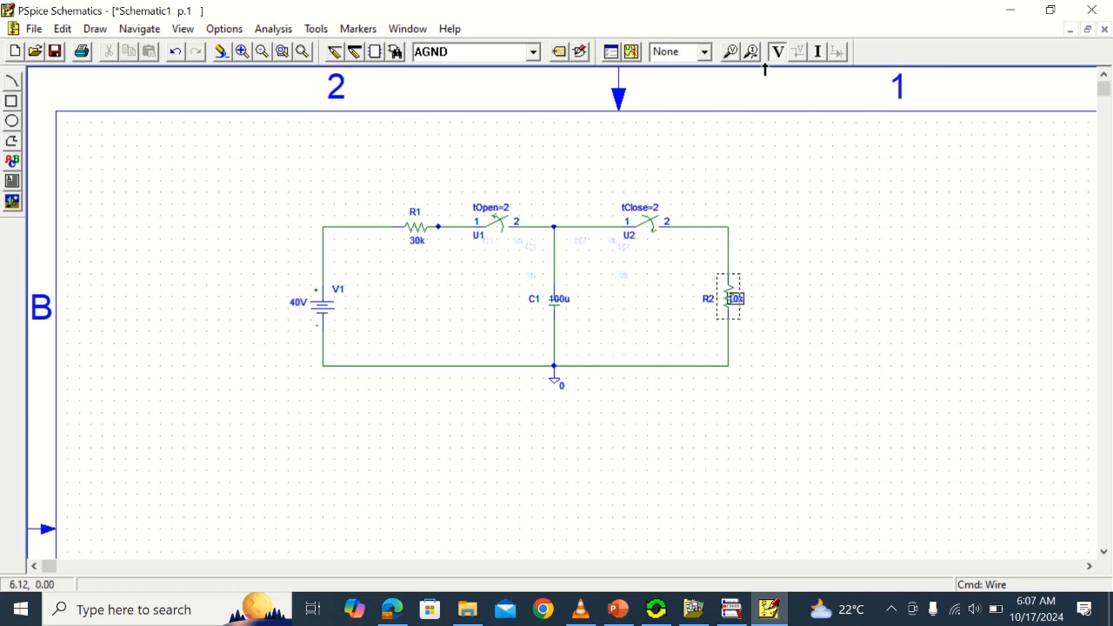
Place a voltage marker on the wire between capacitor C1 and the node joining the two switches
click(730, 52)
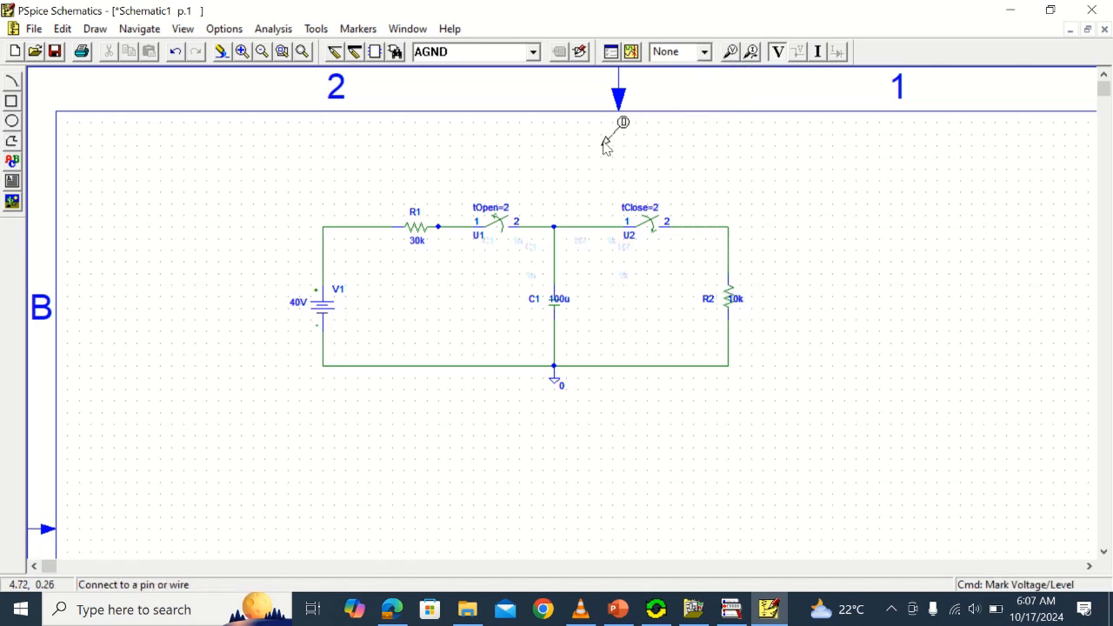
click(558, 254)
right_click(928, 259)
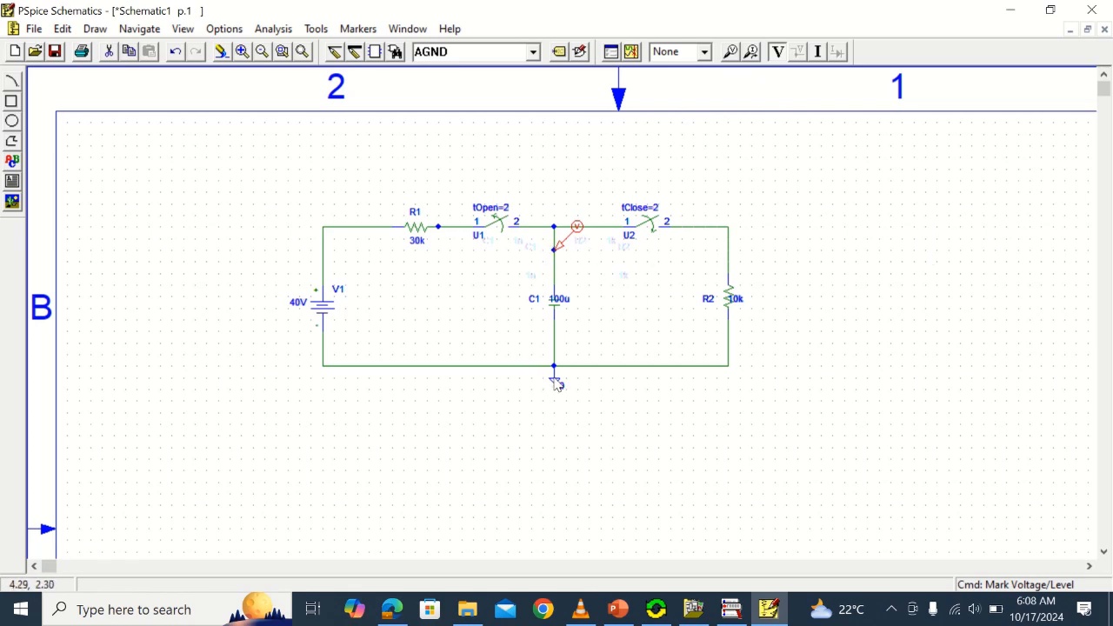
Enable transient analysis with a print step of 0 and a final time of 4
click(282, 52)
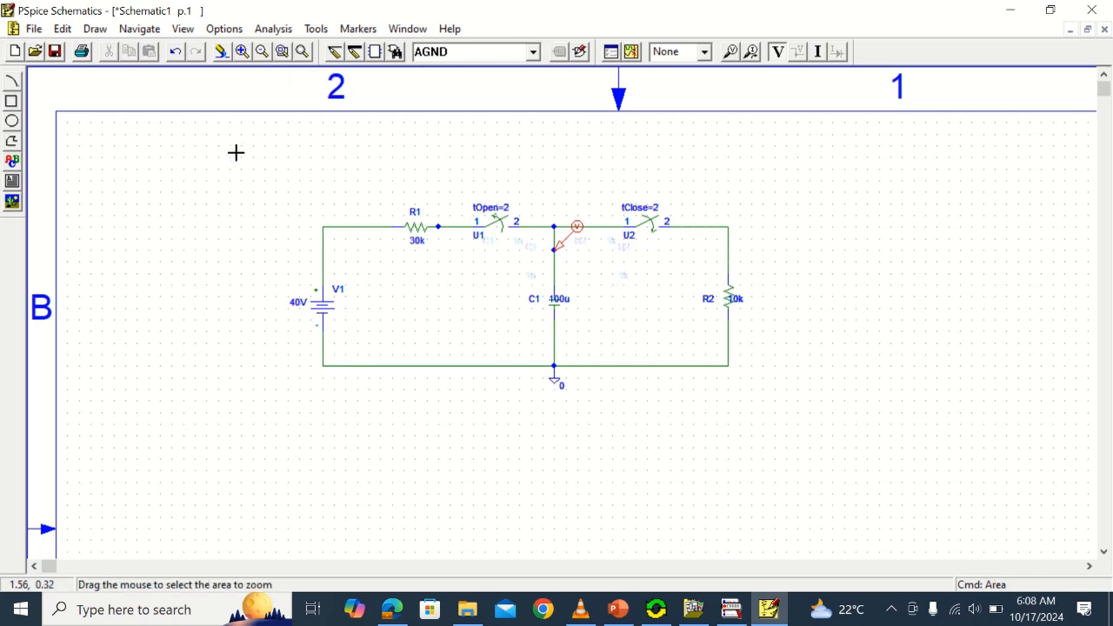
drag(379, 385, 818, 449)
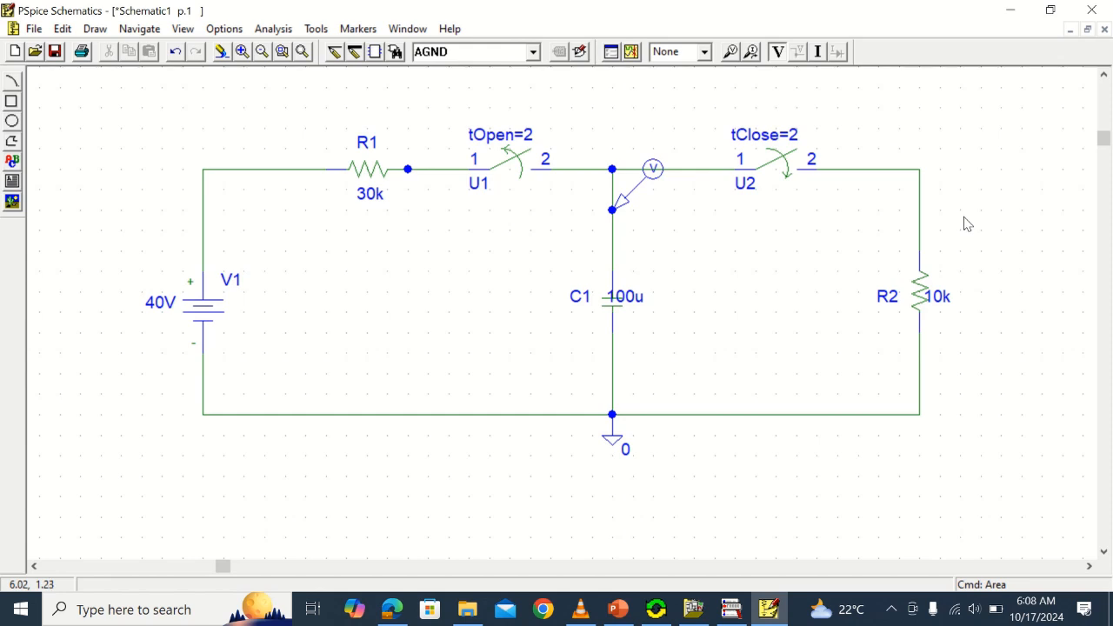
click(273, 29)
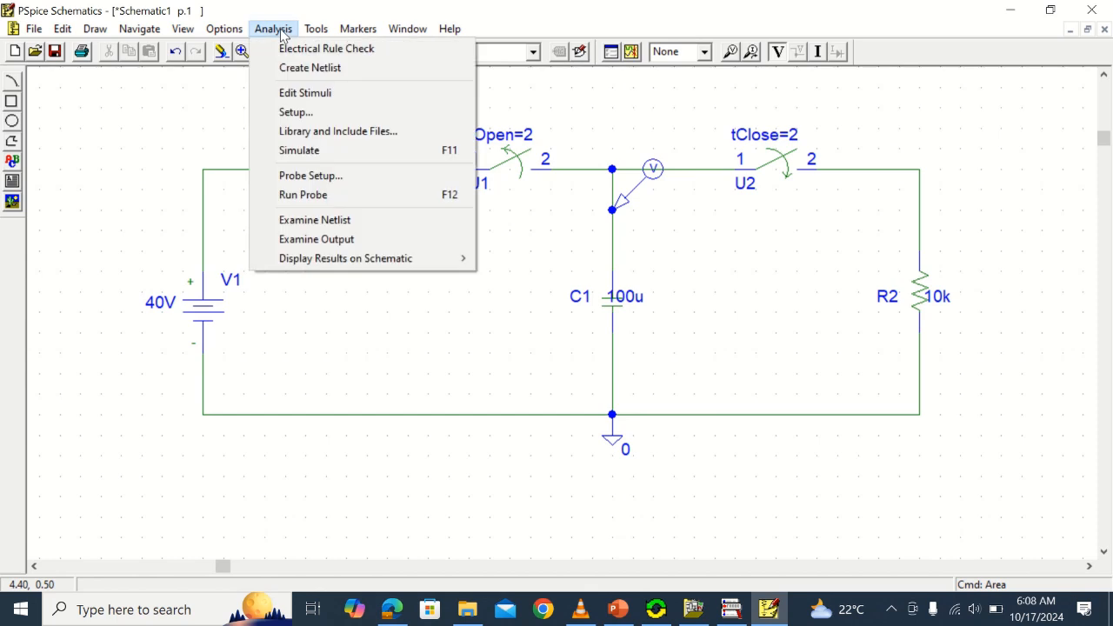
click(307, 117)
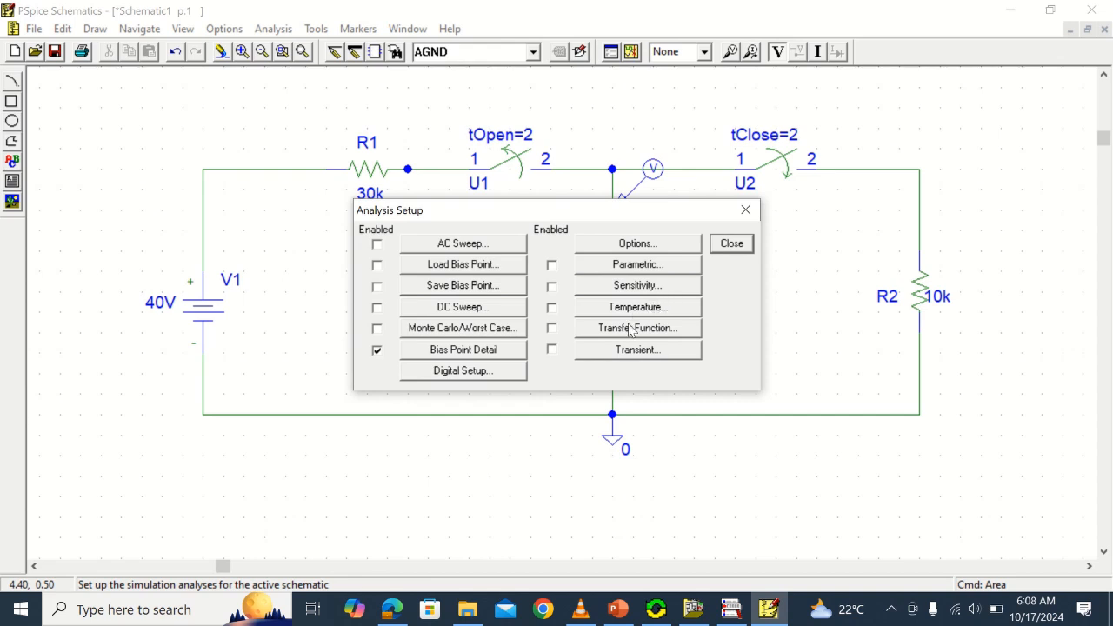
click(551, 350)
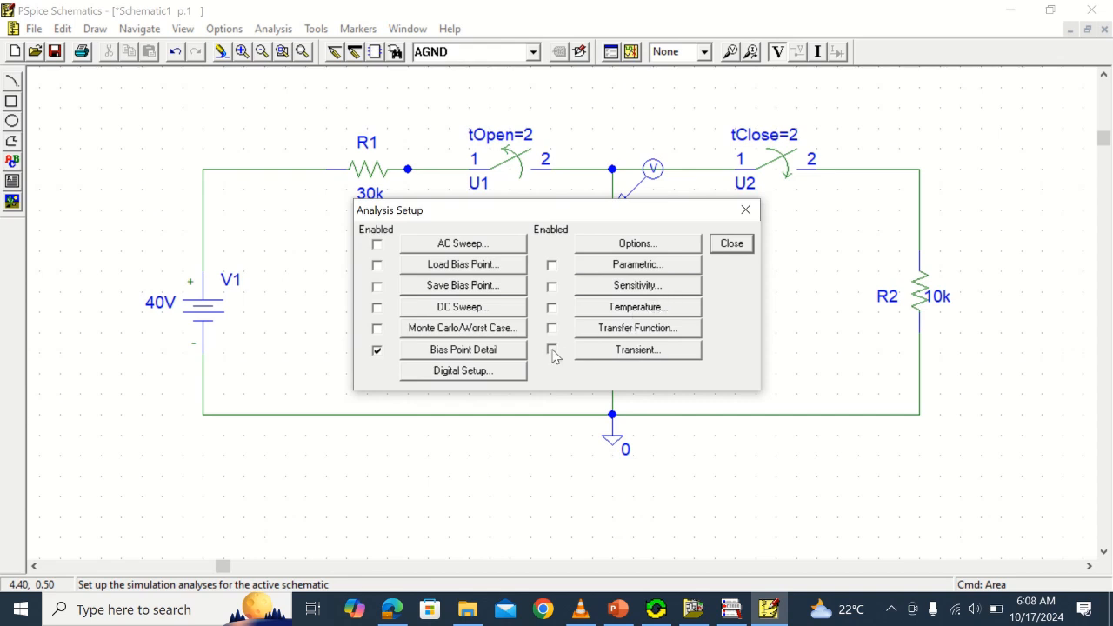
click(652, 350)
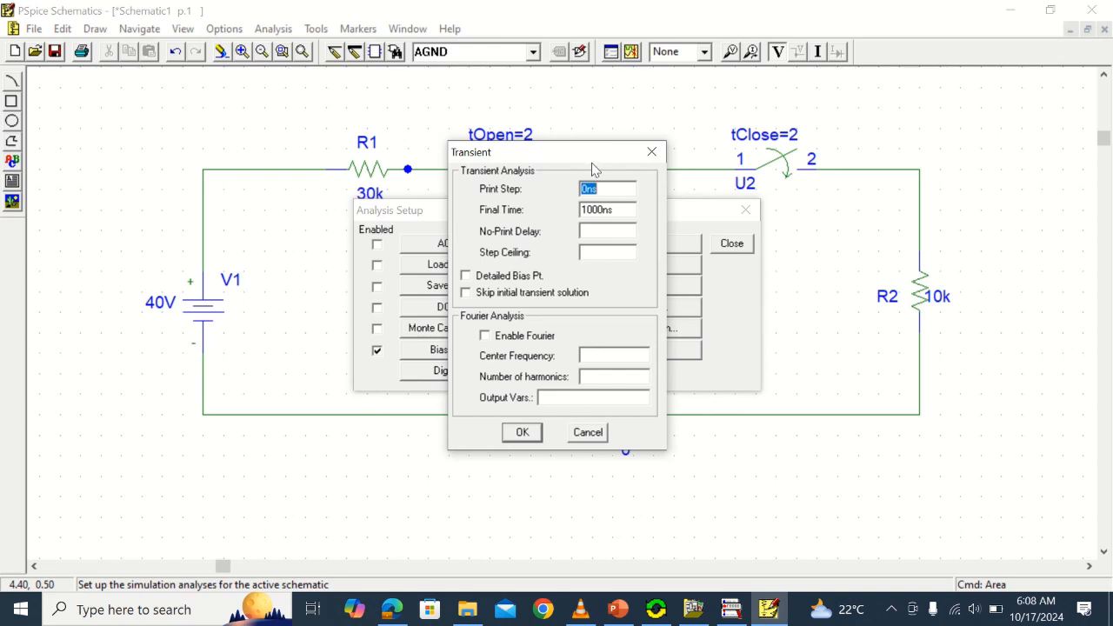
drag(606, 194, 580, 198)
text(0)
drag(624, 210, 581, 212)
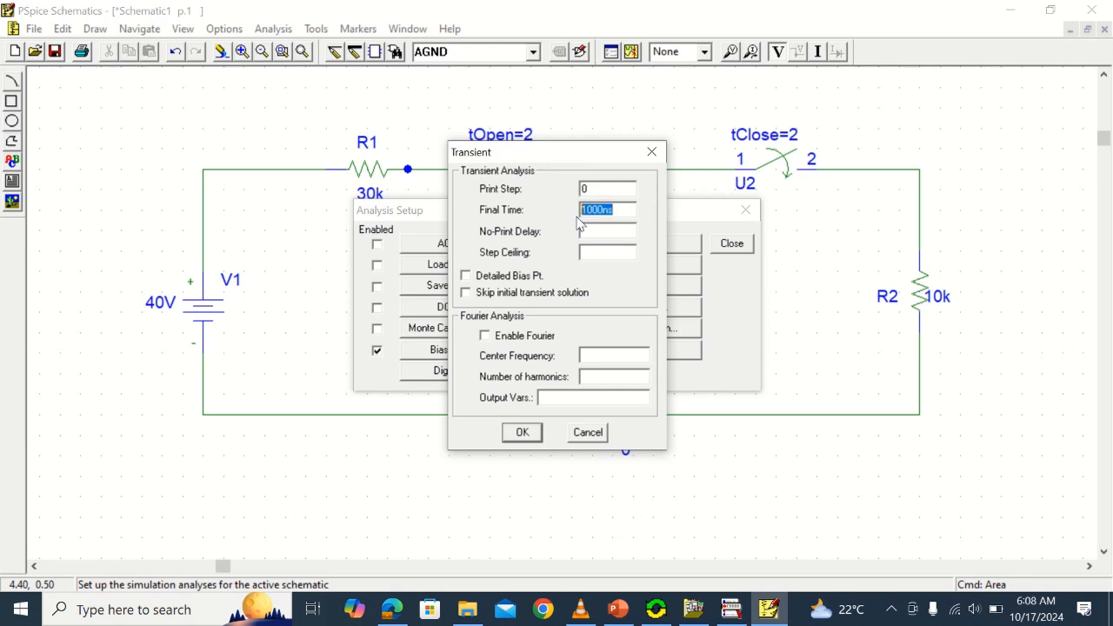
text(4)
click(522, 432)
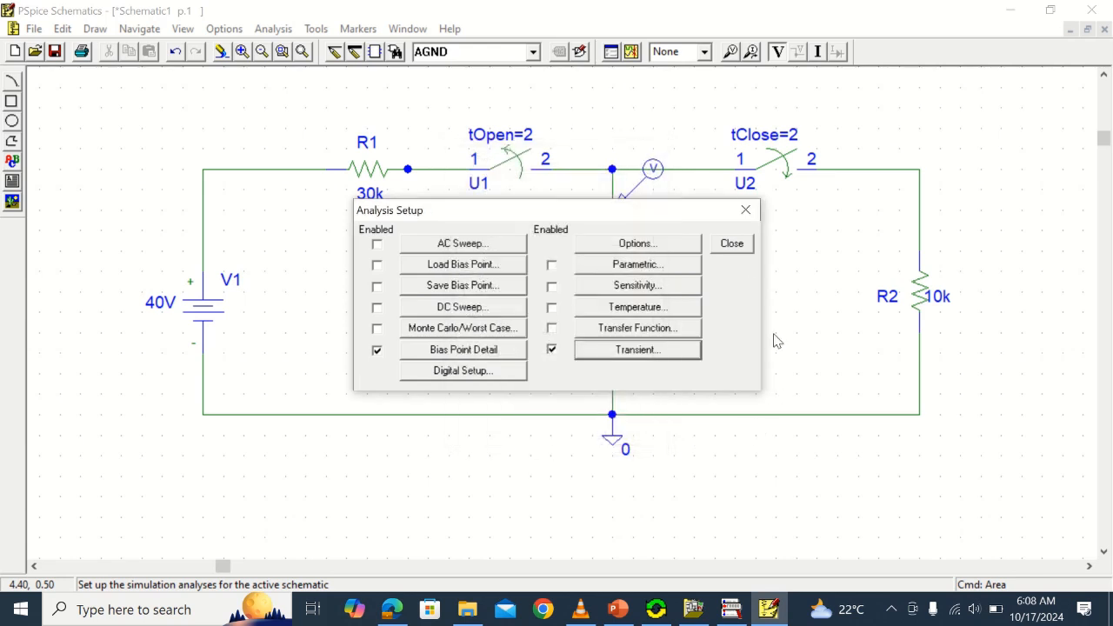
click(732, 244)
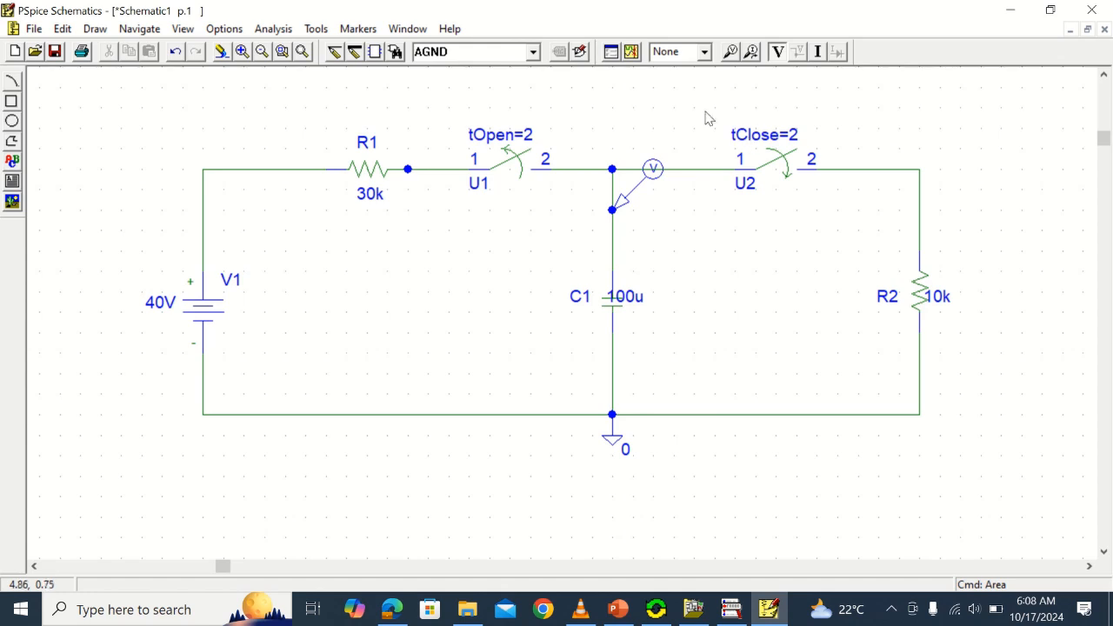
Save the schematic in Documents as "Transient_2 example"
click(55, 54)
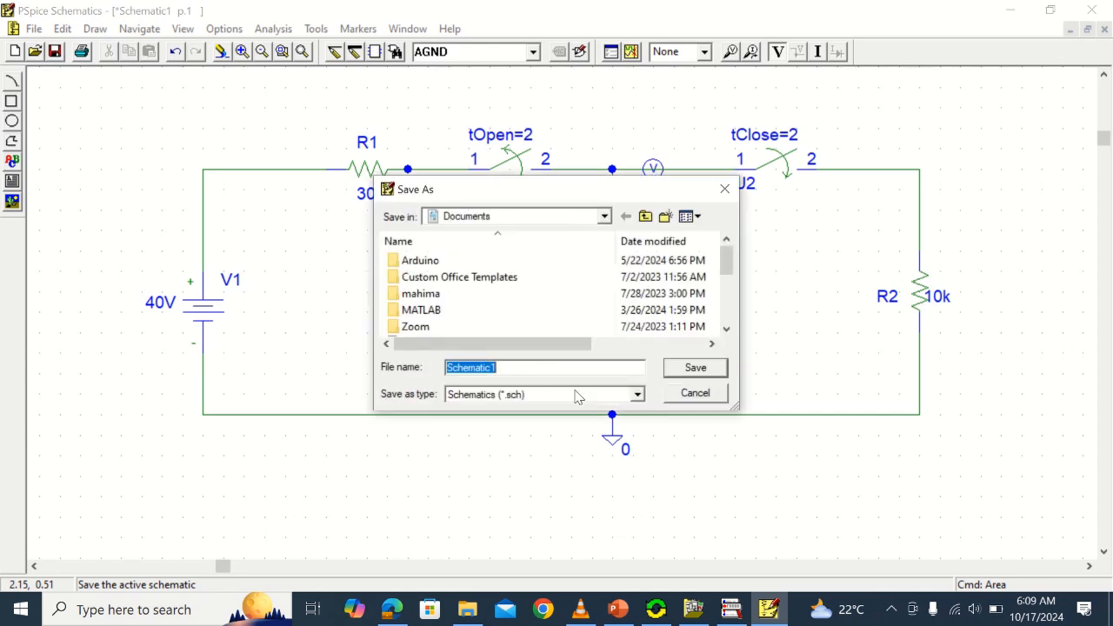
text(Transient)
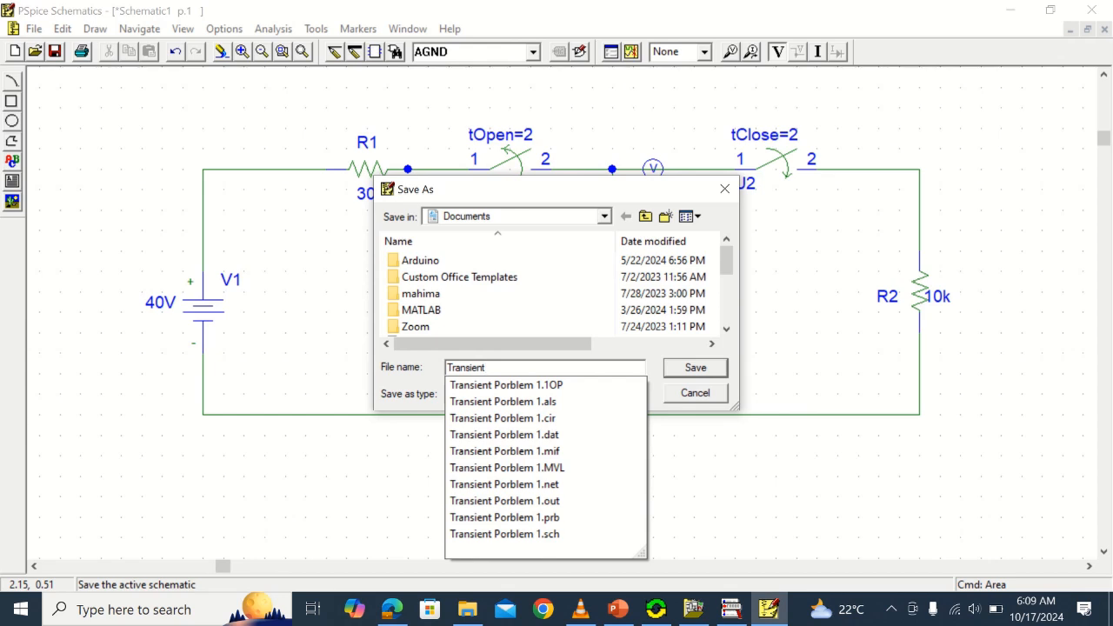
text(_2 ex)
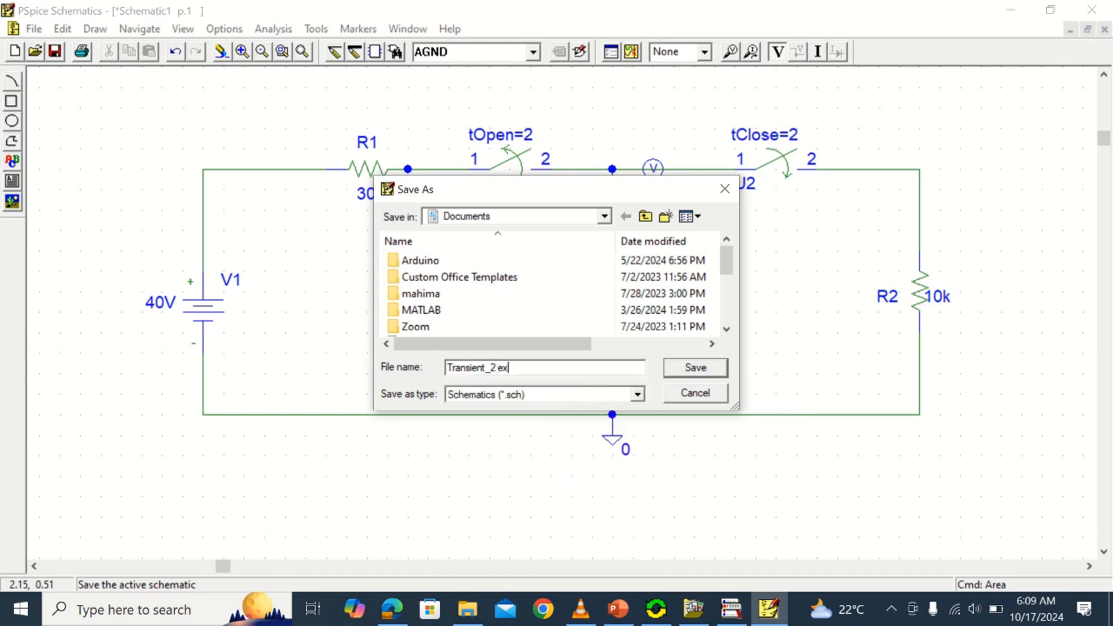
text(ample)
click(687, 367)
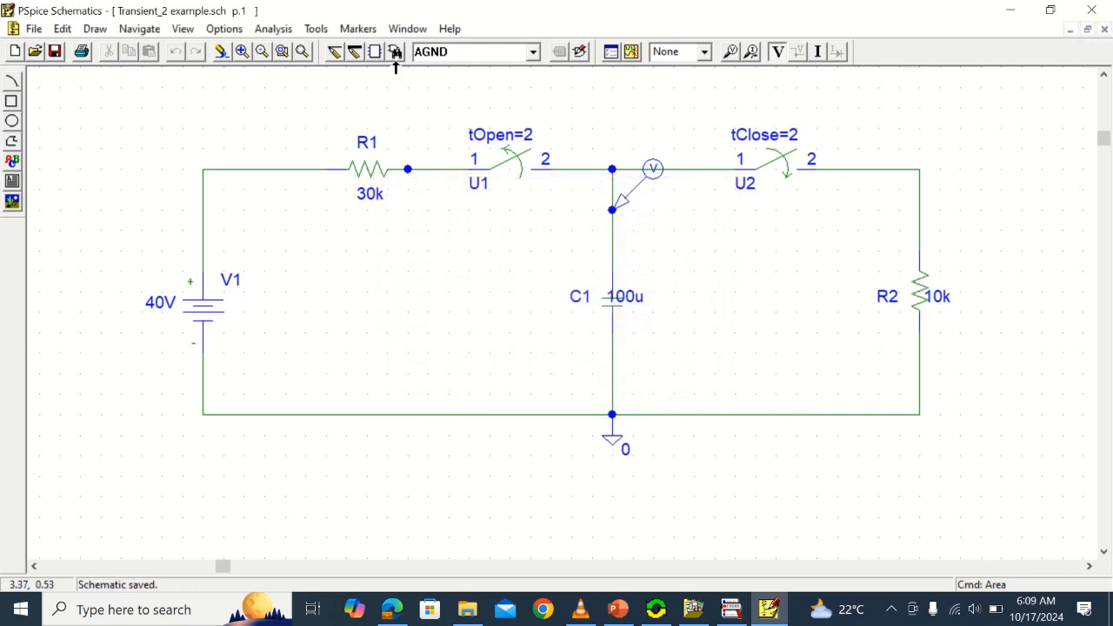
Simulate the circuit and switch to OrCAD PSpice A/D to view the capacitor voltage waveform
click(277, 30)
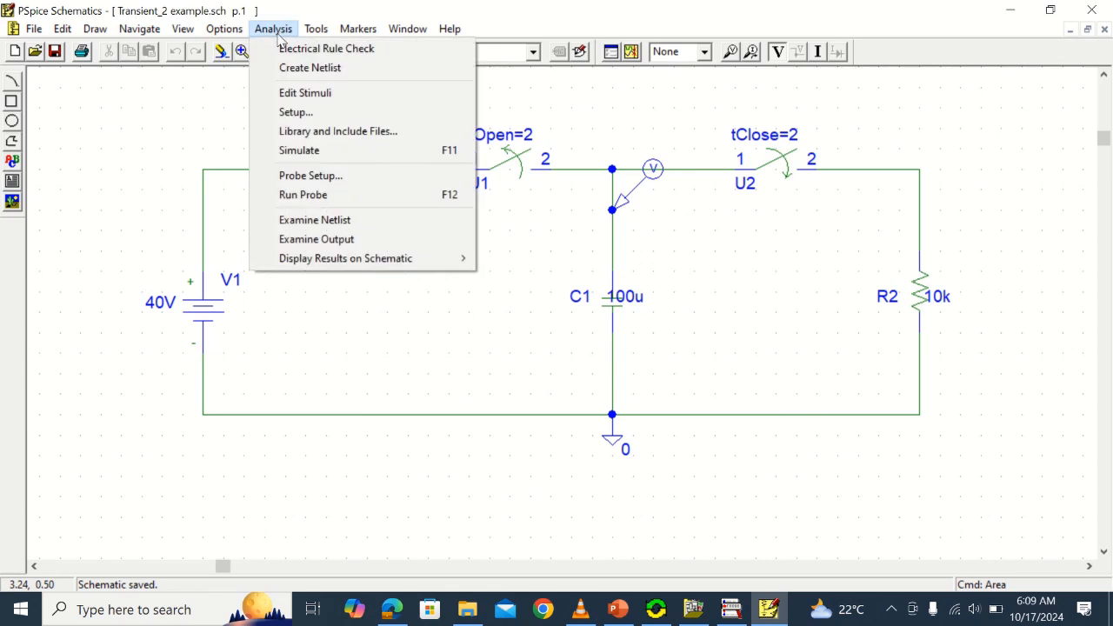
click(630, 83)
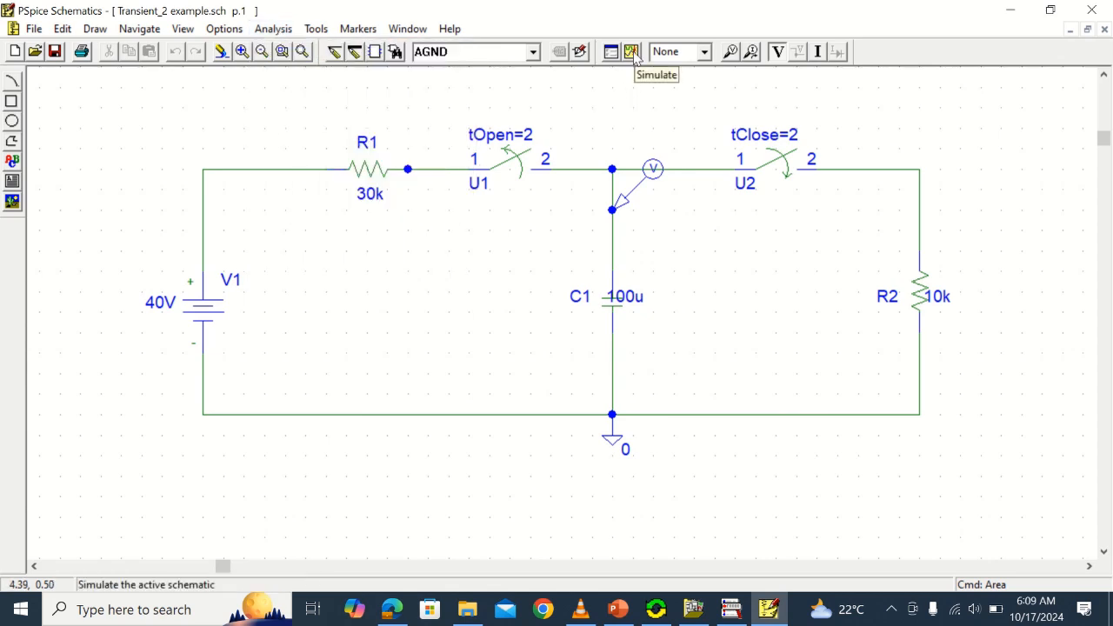
click(632, 52)
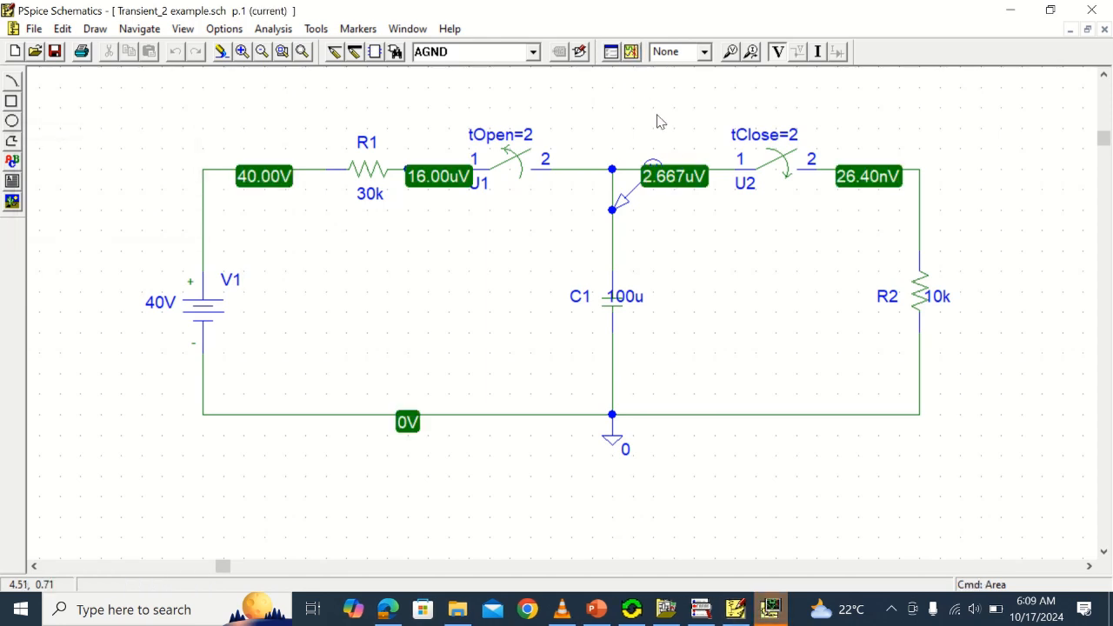
click(770, 610)
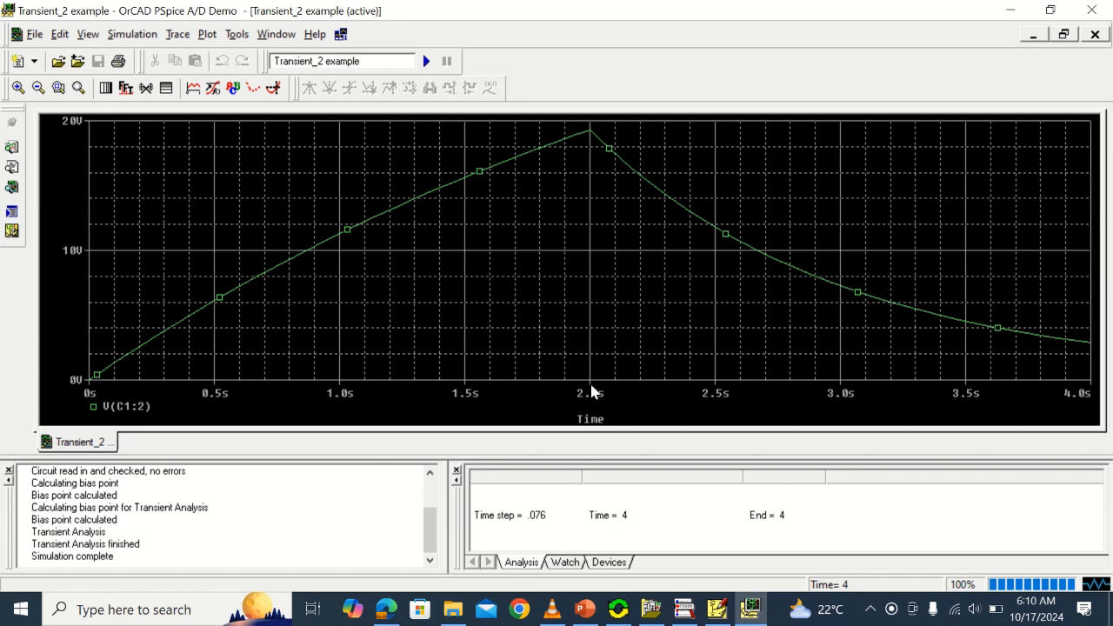
Display the probe cursor on the V(C1:2) trace
click(177, 35)
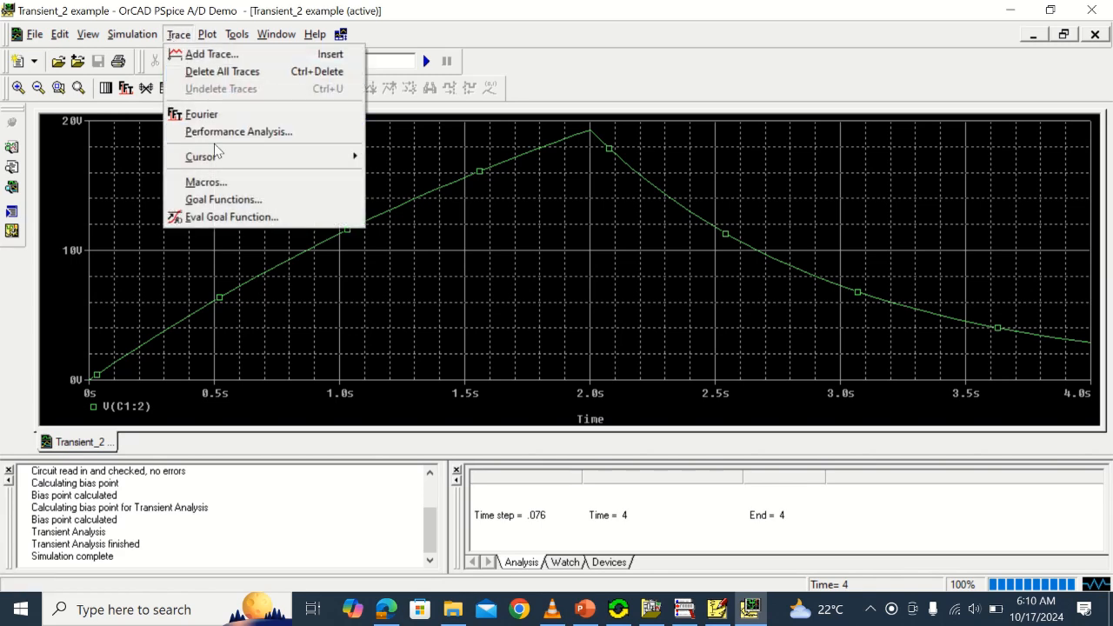
mouse_move(218, 157)
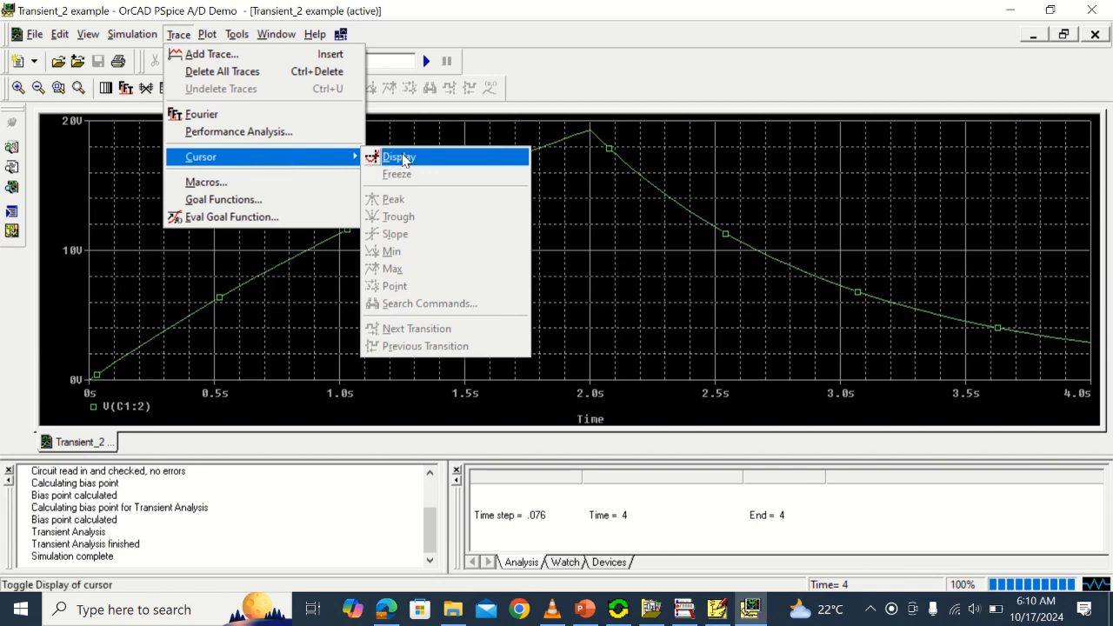
click(400, 158)
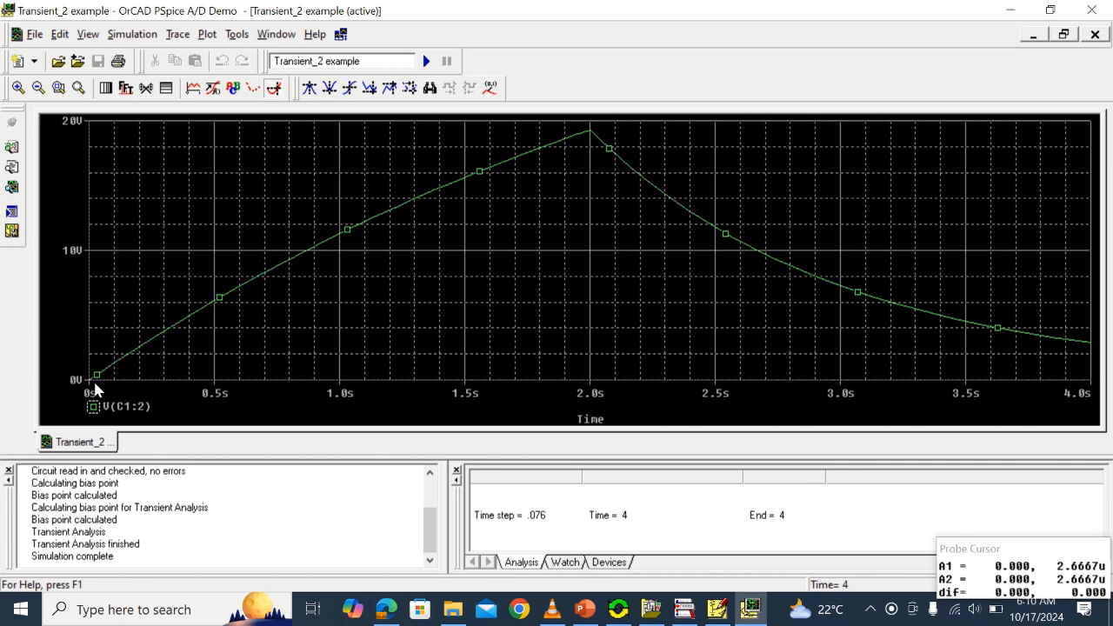
Move the probe cursor along V(C1:2) to the peak at 2.0 s and mark that point with its coordinates
key(Right)
key(Right)
key(Right)
key(Right)
key(Right)
key(Right)
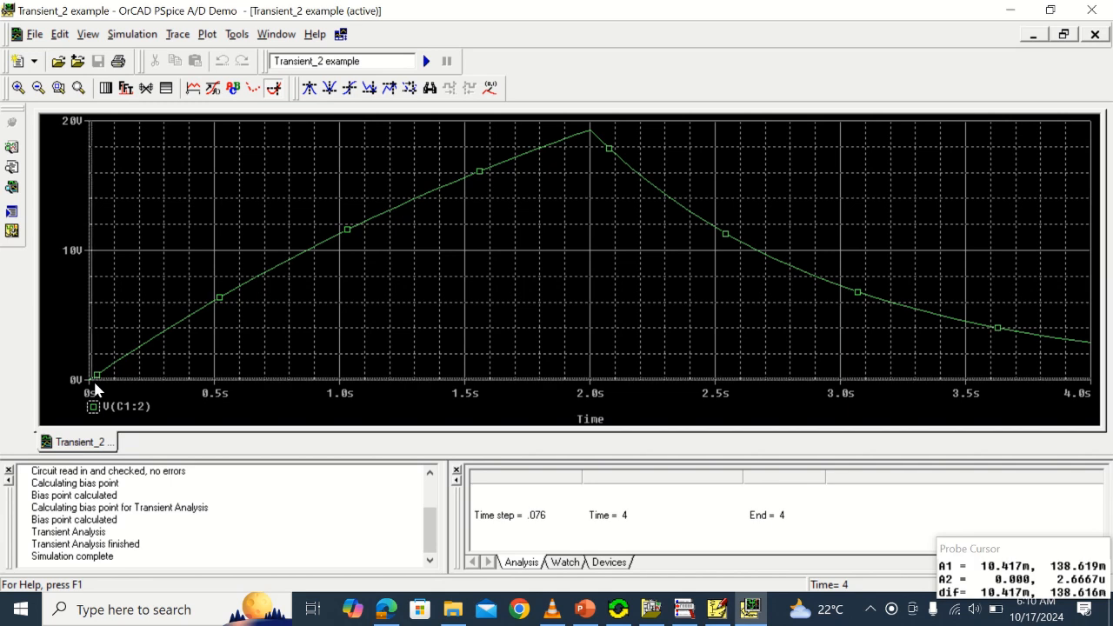
key(Right)
key(Right)
key(Right)
key(Right)
key(Right)
key(Right)
key(Right)
key(Right)
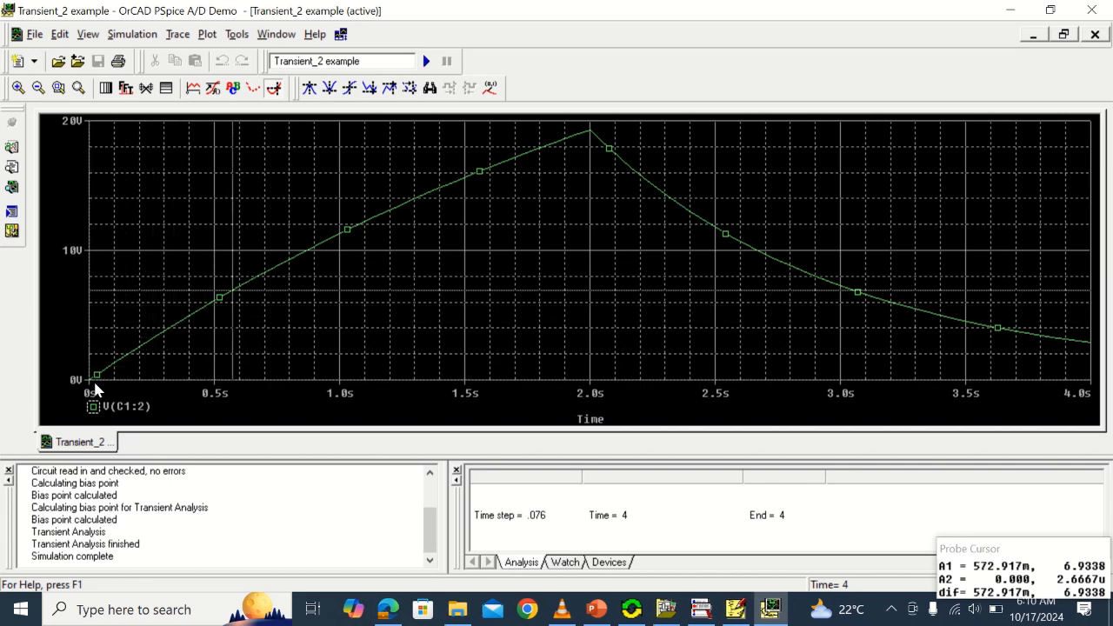
key(Right)
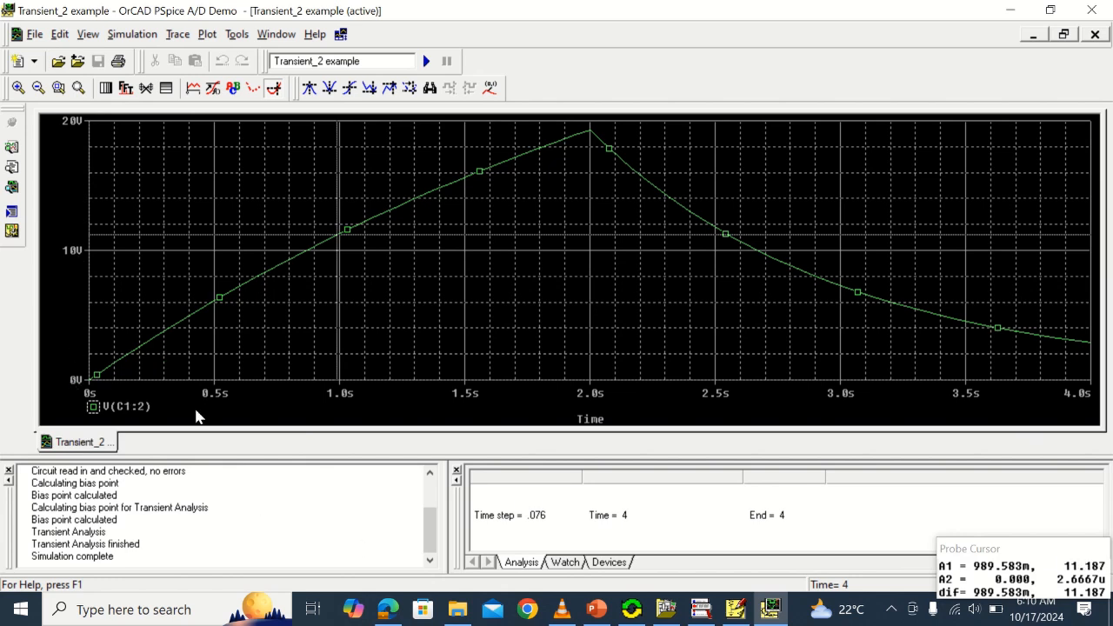
key(Right)
key(Right)
key(Right)
key(Right)
key(Right)
key(Right)
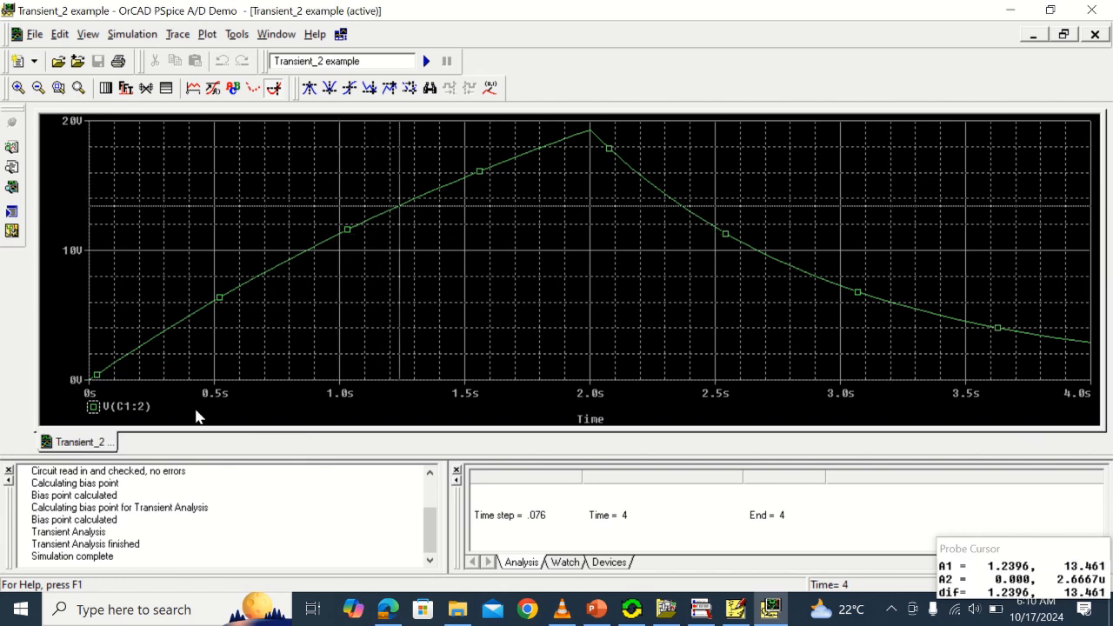
key(Right)
key(Right)
key(Right)
key(Right)
key(Right)
key(Right)
key(Right)
key(Right)
key(Right)
key(Right)
key(Right)
key(Right)
key(Right)
key(Right)
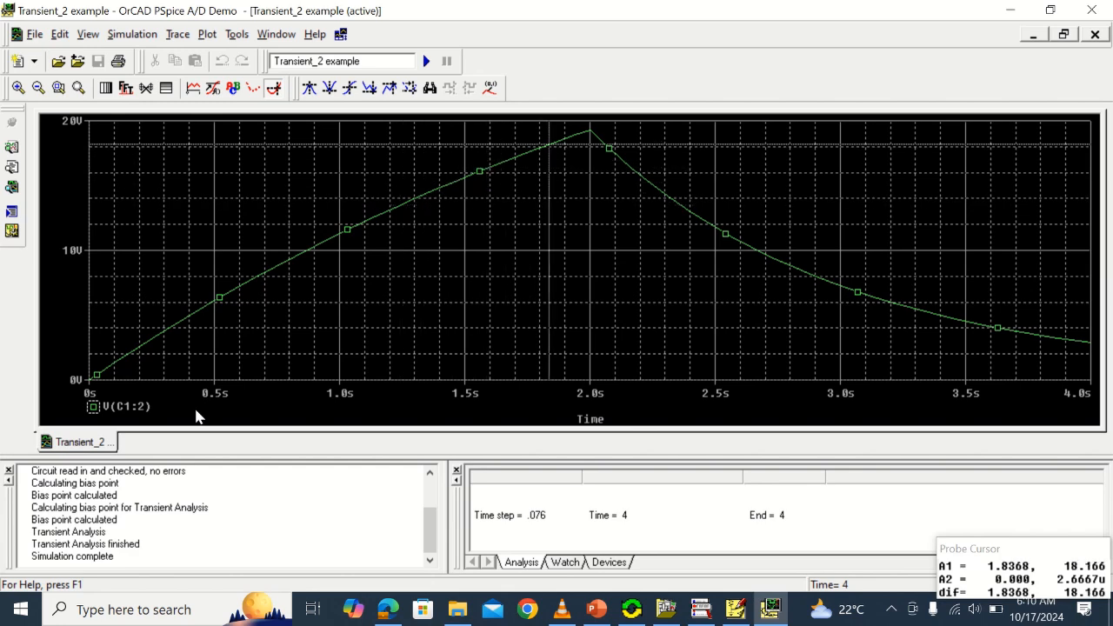
key(Right)
key(Right)
key(Right)
key(Right)
key(Right)
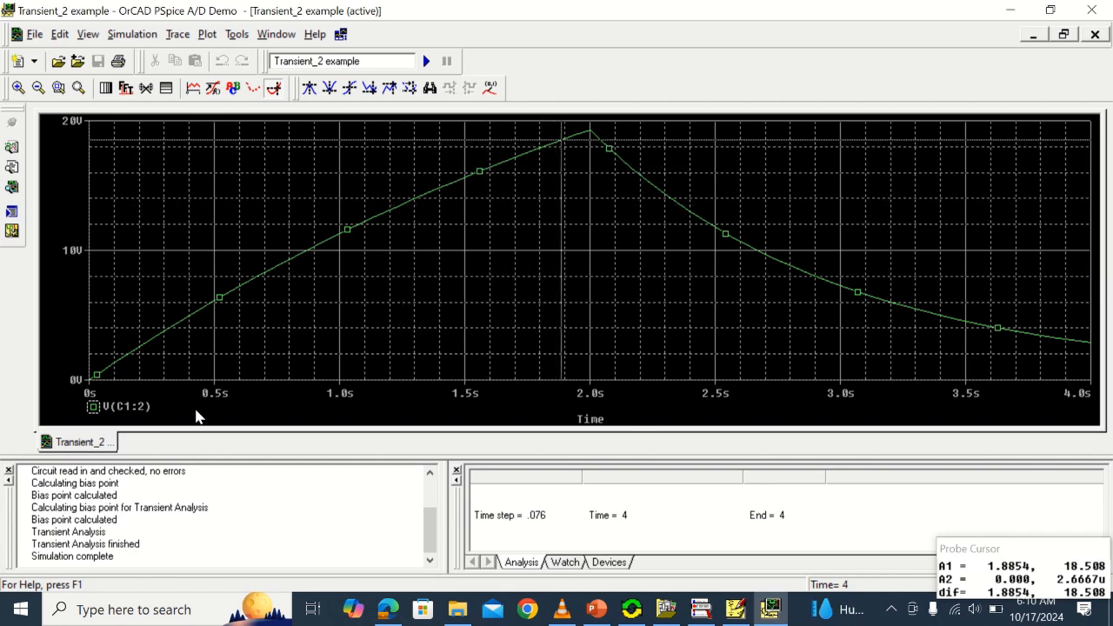
key(Right)
key(Right)
key(Right)
key(Right)
key(Right)
key(Right)
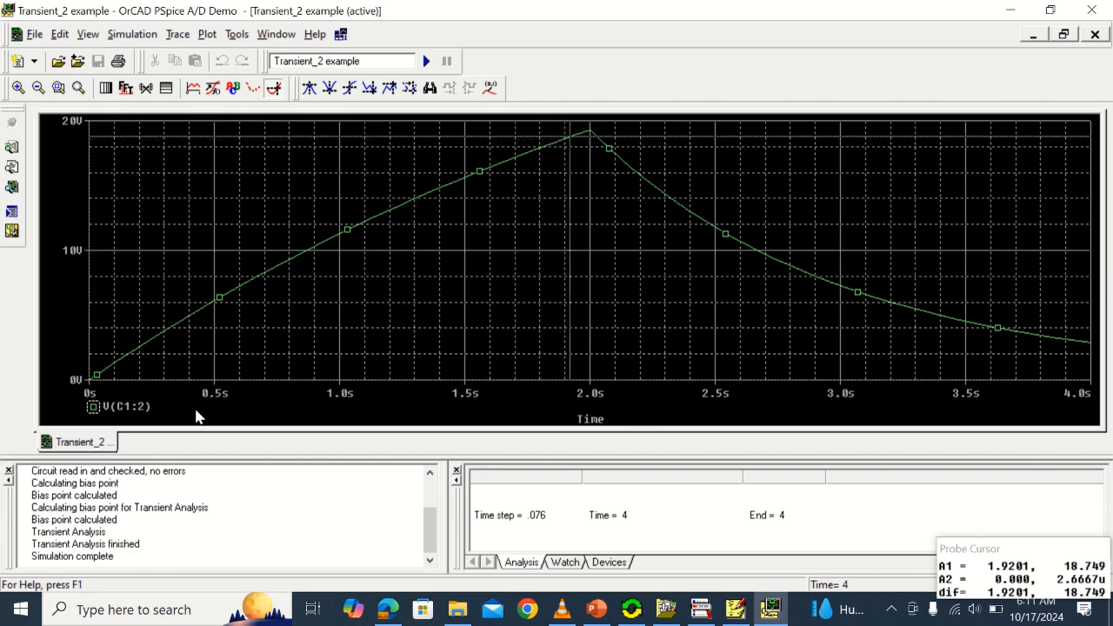
key(Left)
key(Left)
key(Left)
key(Left)
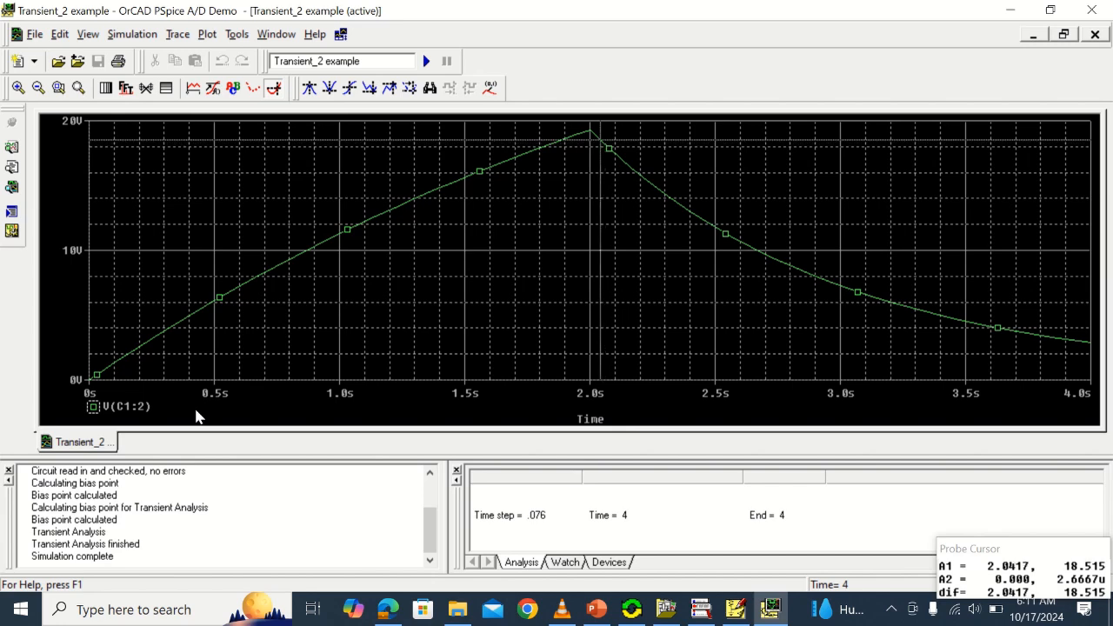
key(Left)
key(Left)
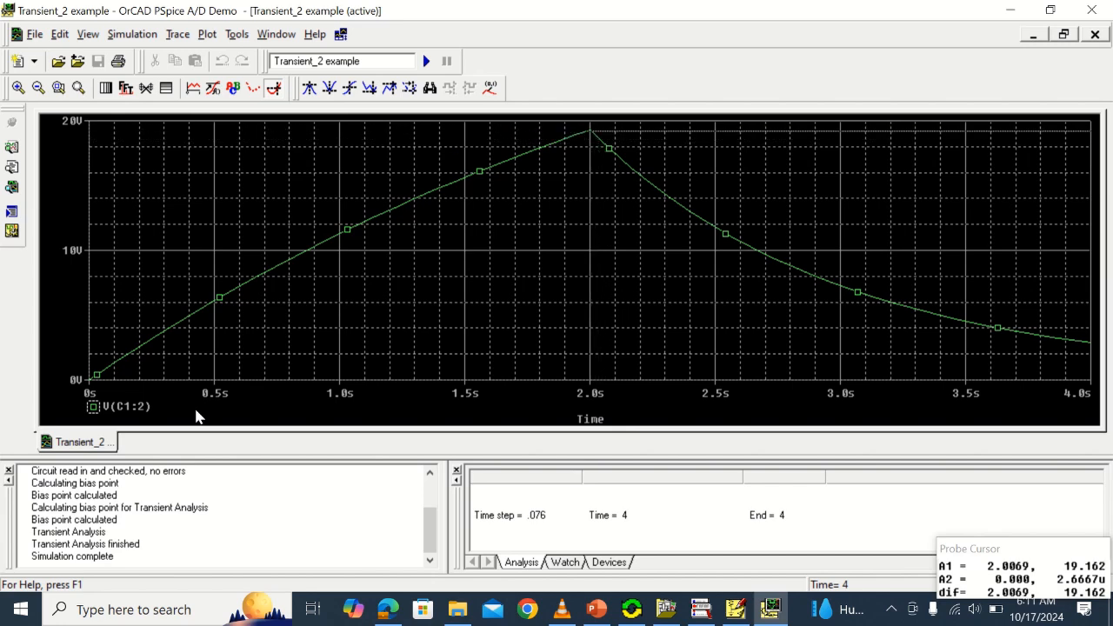
key(Left)
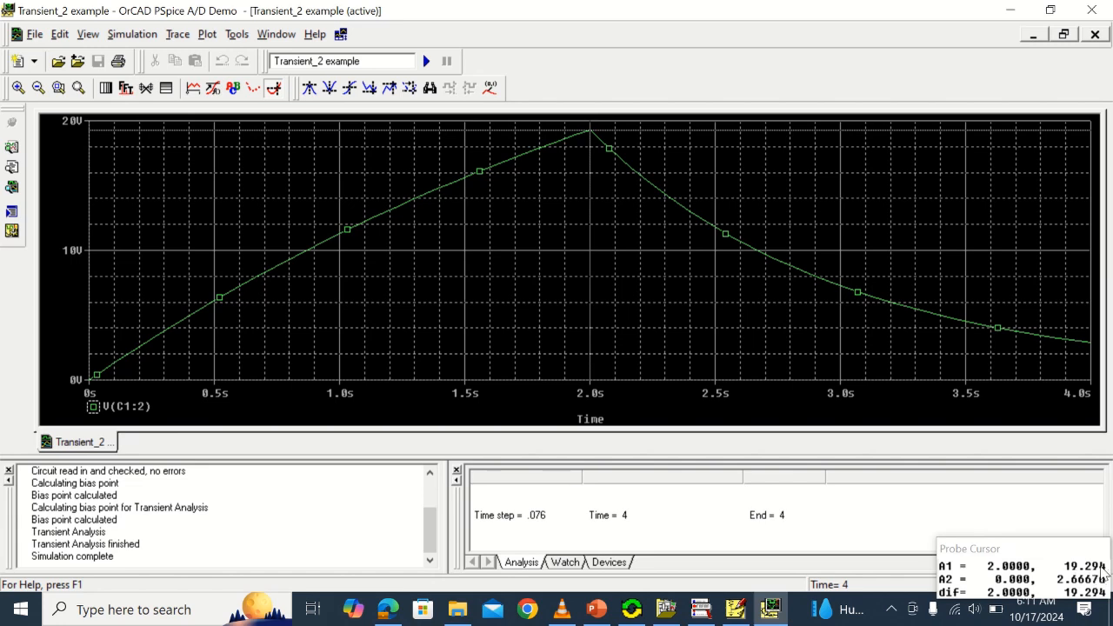
click(487, 90)
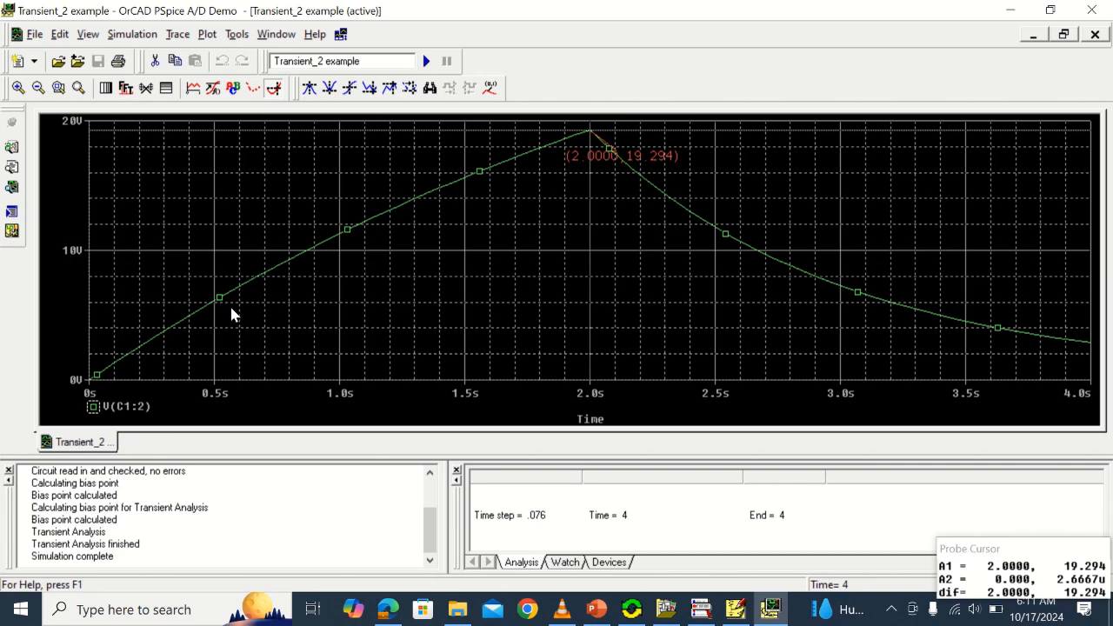
Move the probe cursor to about 10 V on the rising part of the curve and mark that point's coordinates
key(Left)
key(Left)
key(Left)
key(Left)
key(Left)
key(Left)
key(Left)
key(Left)
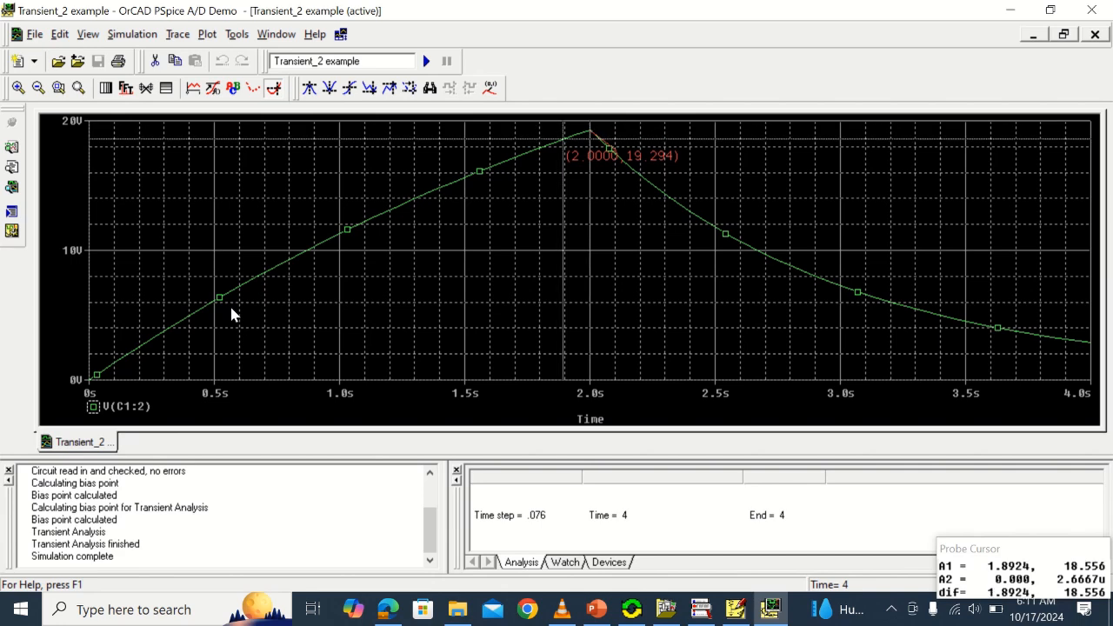
key(Left)
key(Left)
key(Left)
key(Left)
key(Left)
key(Left)
key(Left)
key(Left)
key(Left)
key(Left)
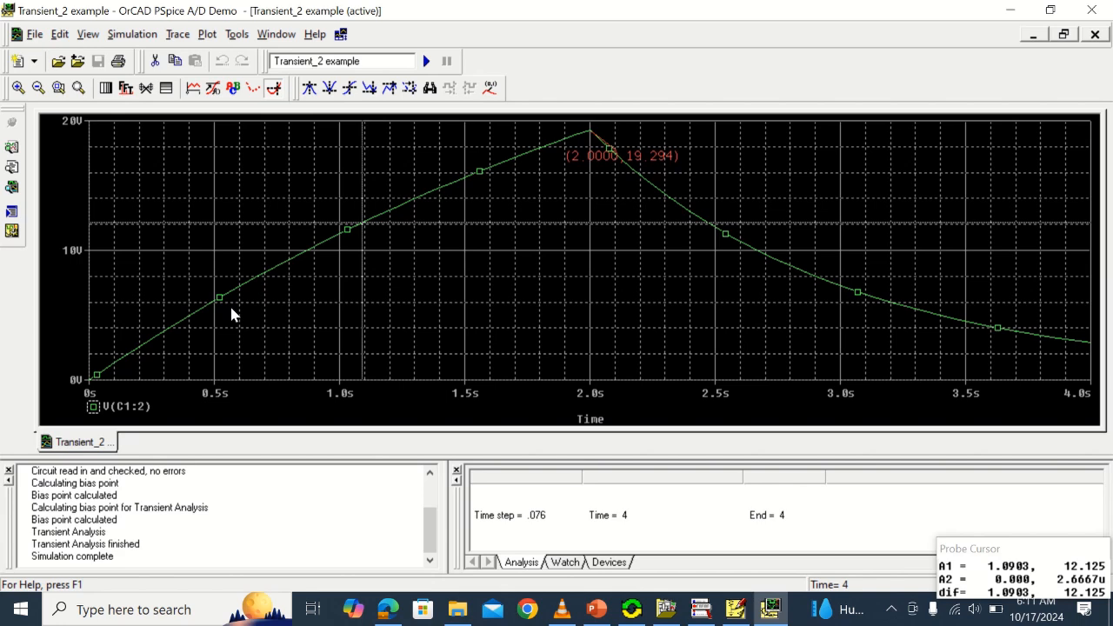
key(Left)
key(Left)
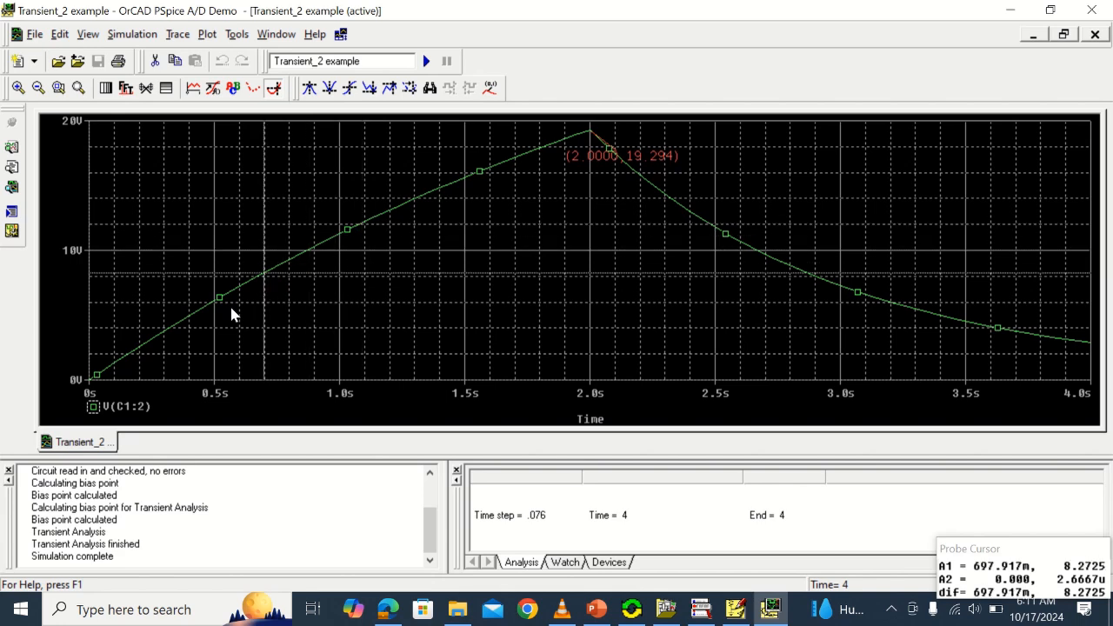
key(Right)
key(Right)
key(Right)
key(Right)
key(Right)
key(Right)
key(Right)
key(Right)
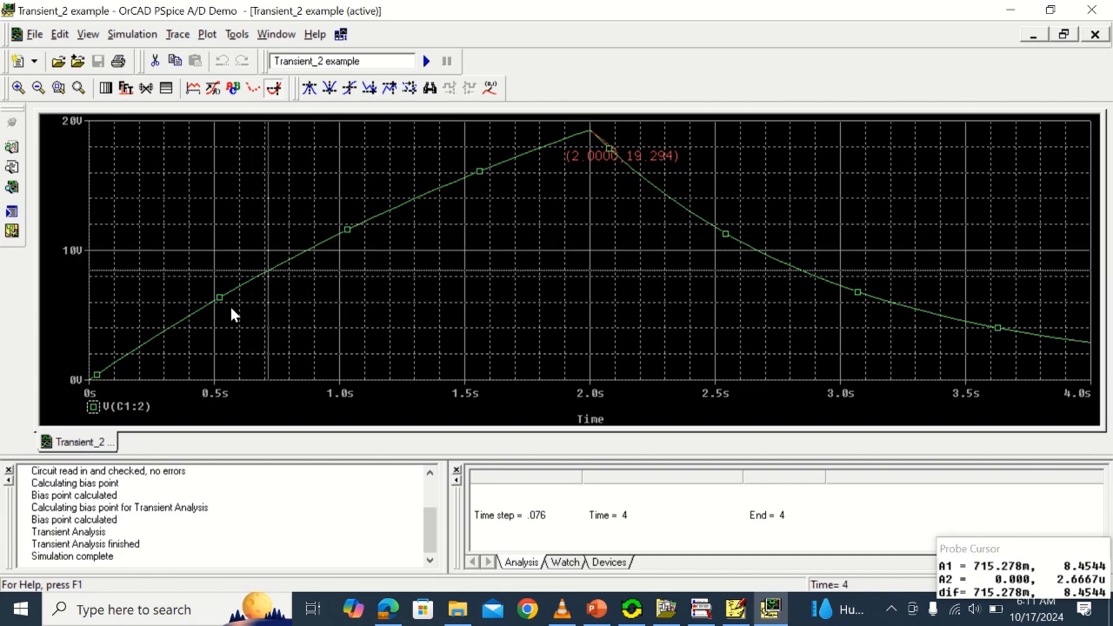
key(Right)
key(Right)
key(Right)
key(Right)
key(Right)
key(Right)
key(Right)
key(Right)
key(Right)
key(Right)
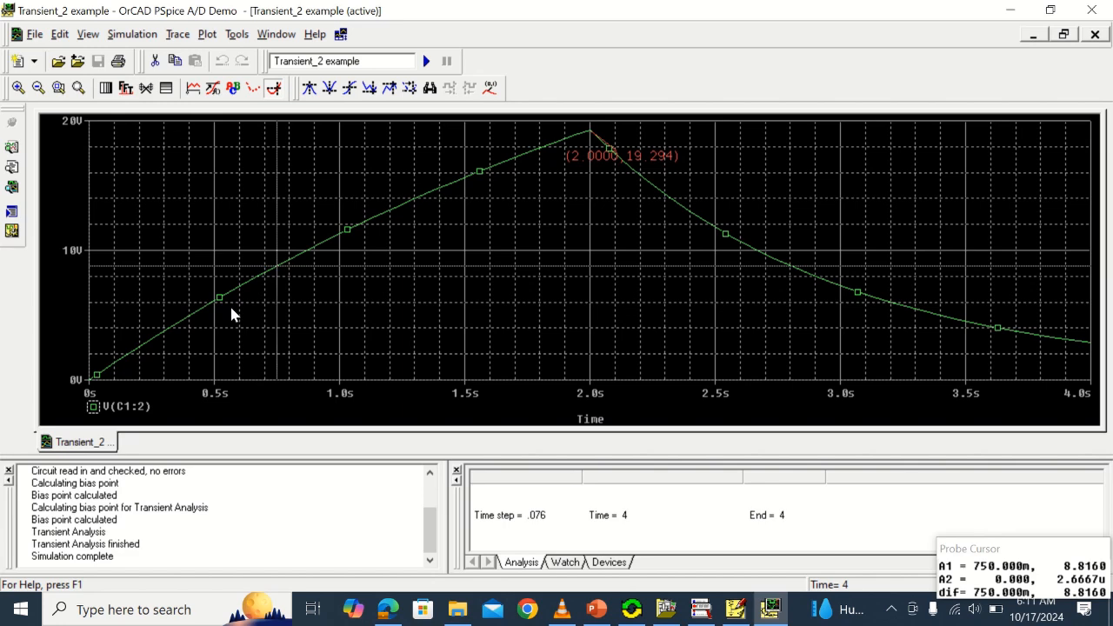
key(Right)
key(Right)
key(Right)
key(Right)
key(Right)
key(Right)
key(Right)
key(Right)
key(Right)
key(Right)
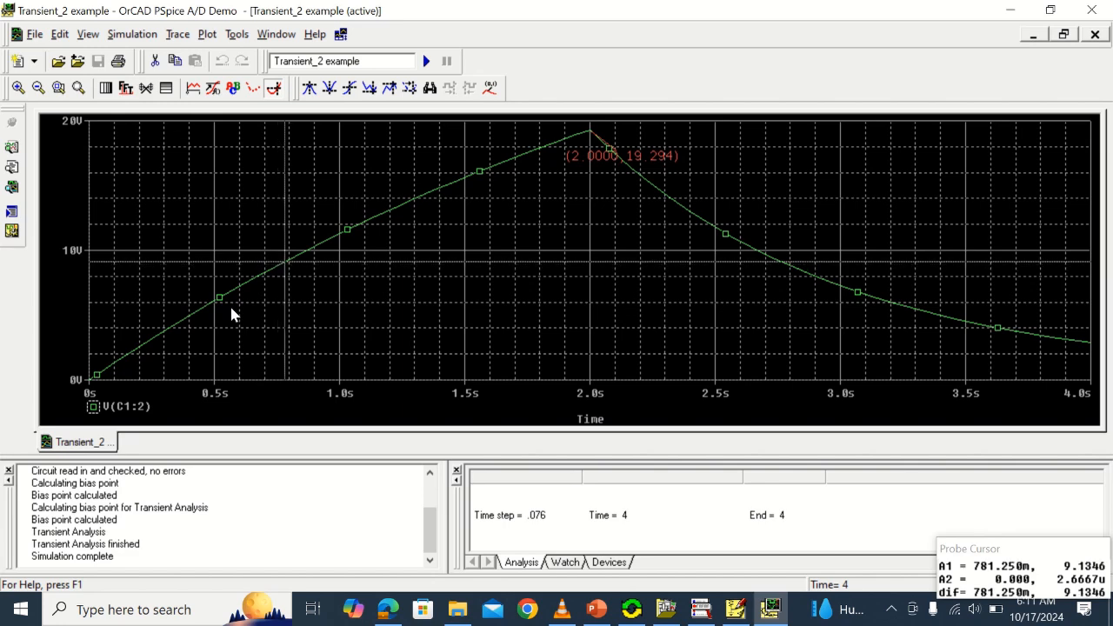
key(Right)
key(Right)
key(Right)
key(Right)
key(Right)
key(Right)
key(Right)
key(Right)
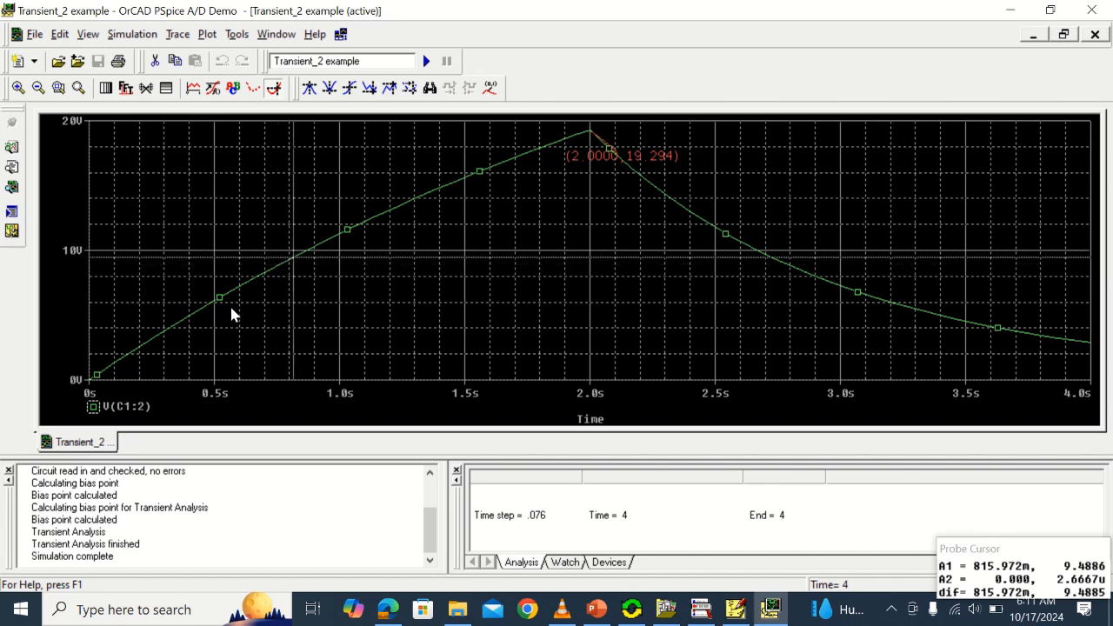
key(Right)
key(Right)
key(Right)
key(Right)
key(Right)
key(Right)
key(Right)
key(Right)
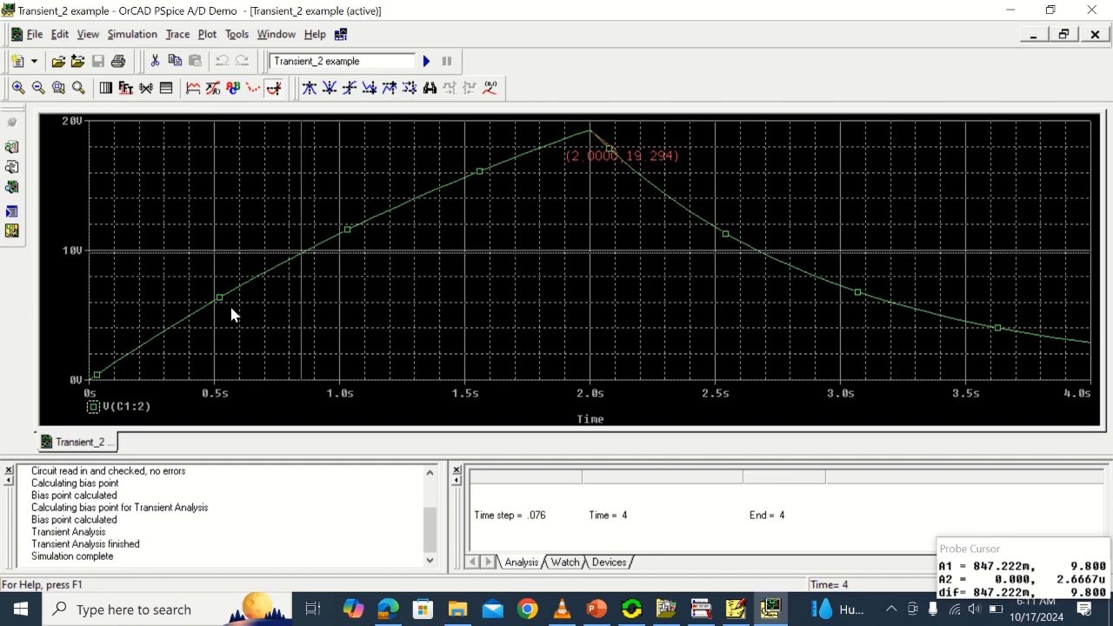
key(Right)
key(Right)
key(Right)
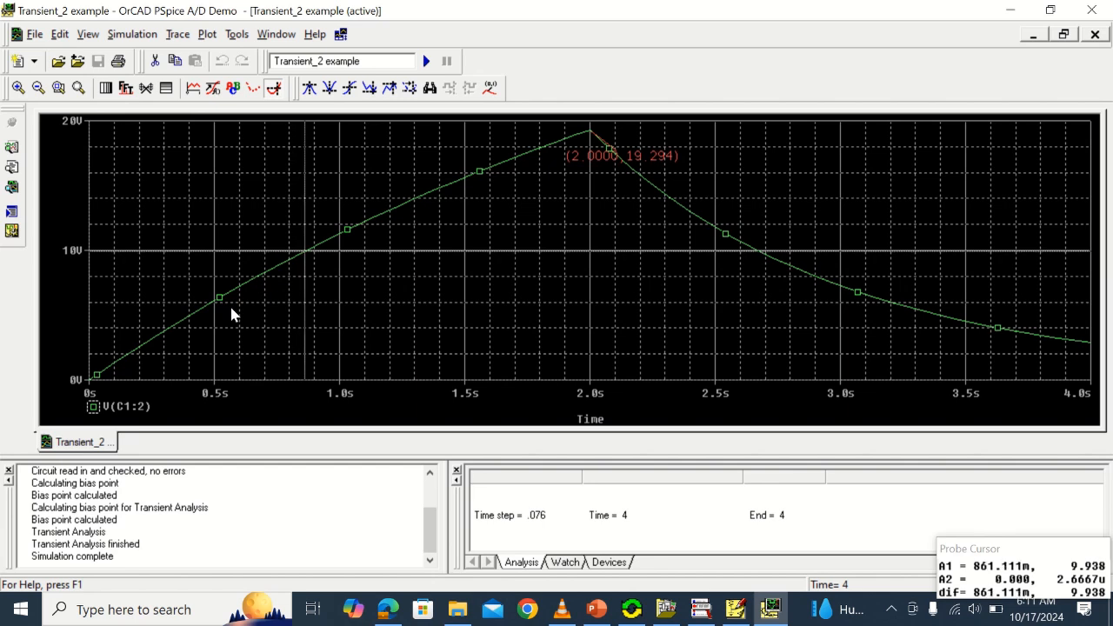
key(Right)
key(Right)
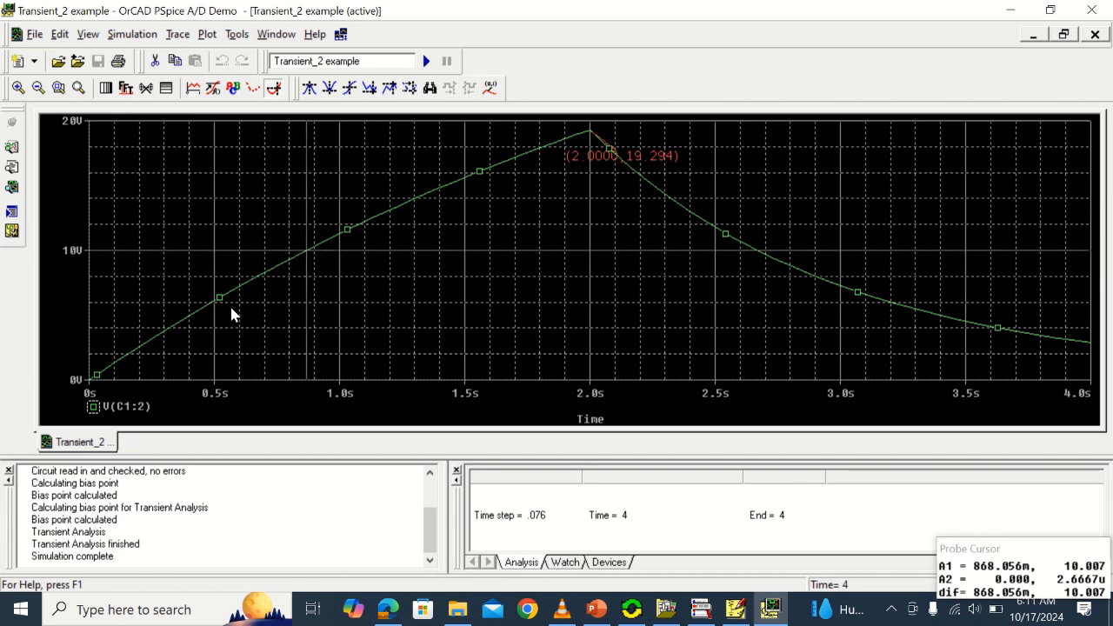
click(490, 88)
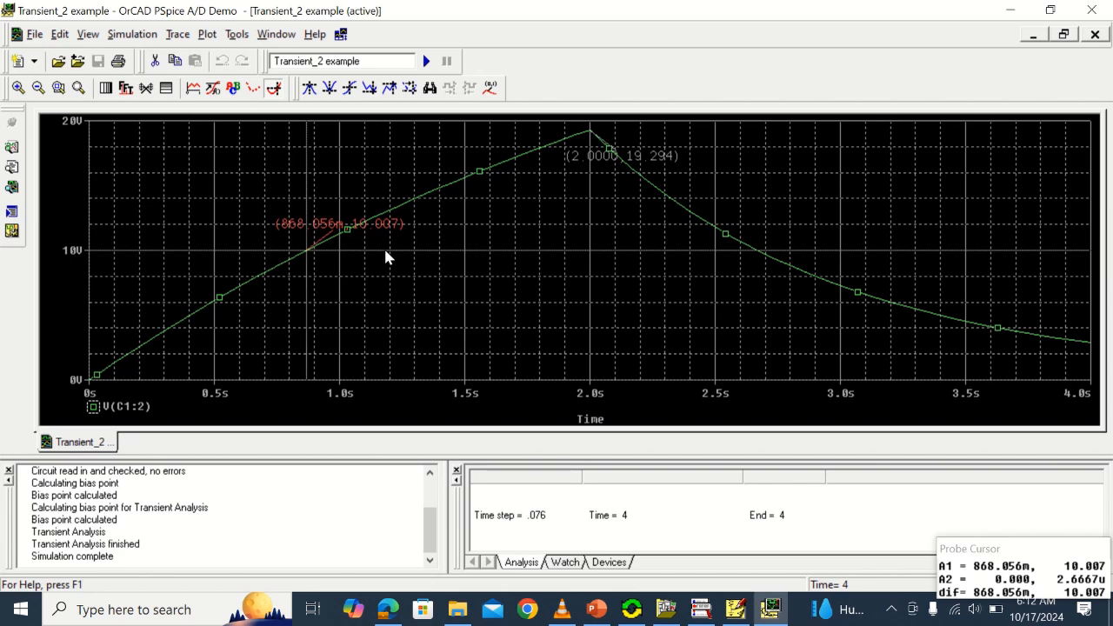
Place the probe cursor at 10 V on the falling part of the curve and mark that point's coordinates
key(Right)
key(Right)
key(Right)
key(Right)
key(Right)
key(Right)
key(Right)
key(Right)
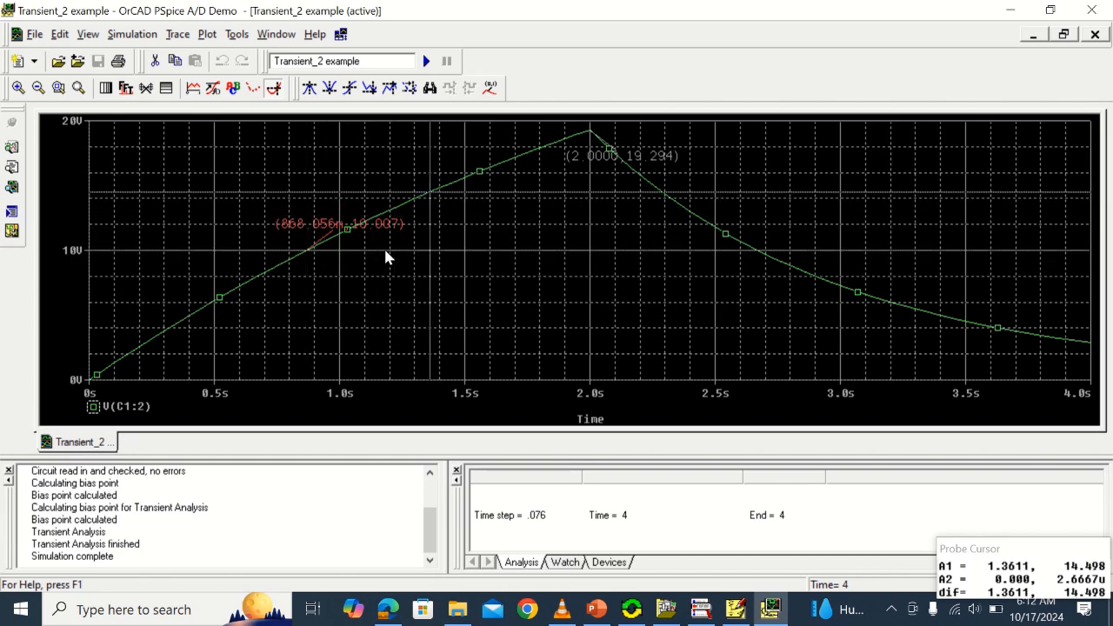
key(Right)
key(Right)
key(Right)
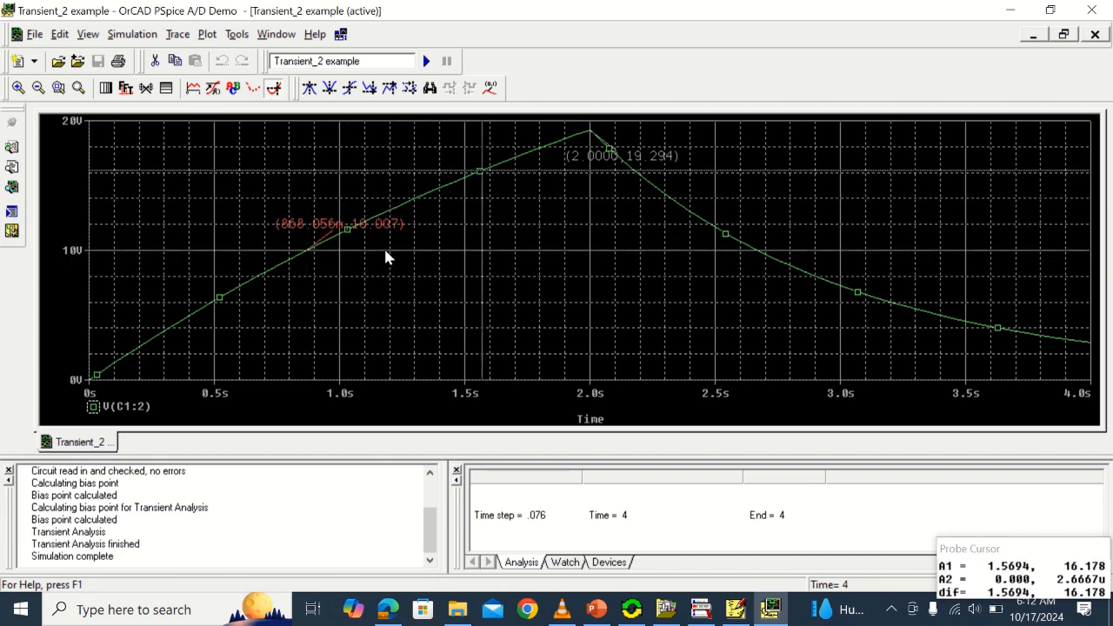
click(758, 255)
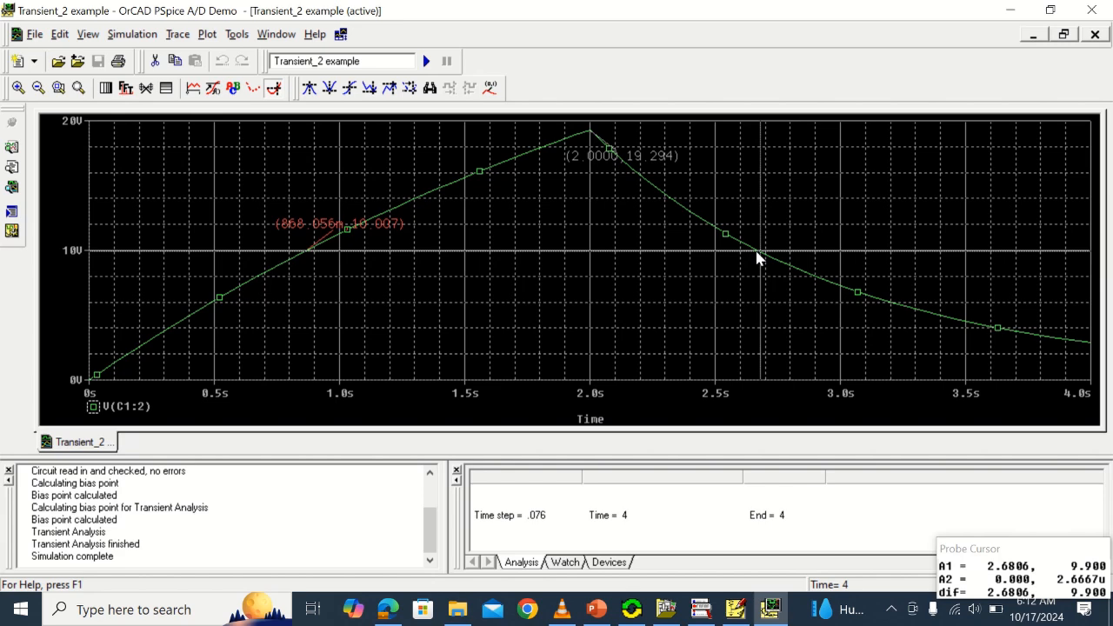
key(Left)
key(Left)
key(Left)
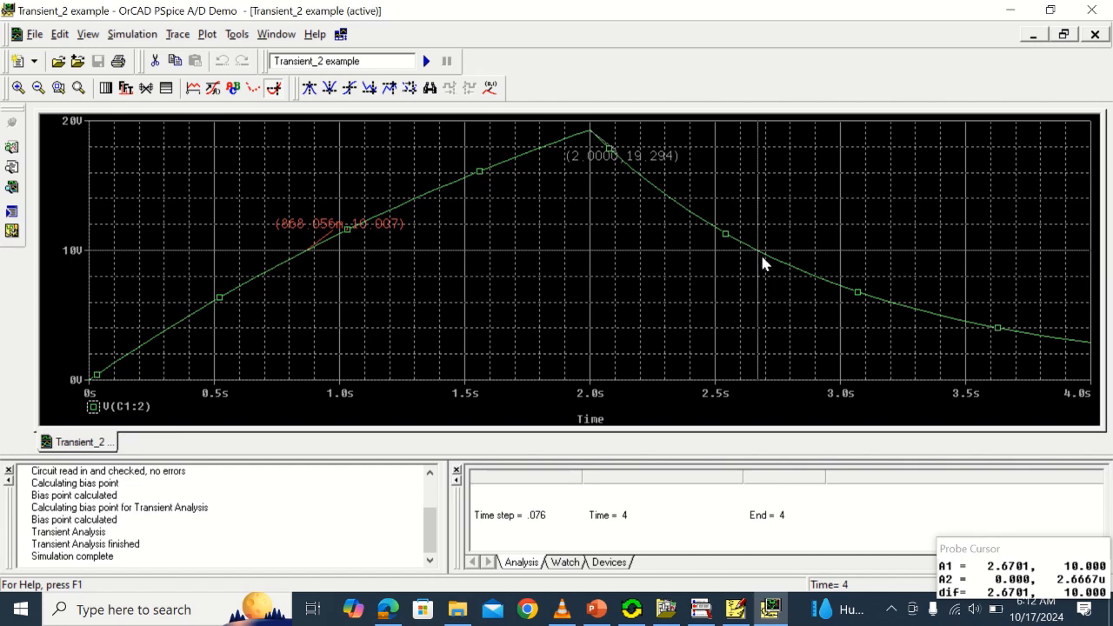
click(489, 88)
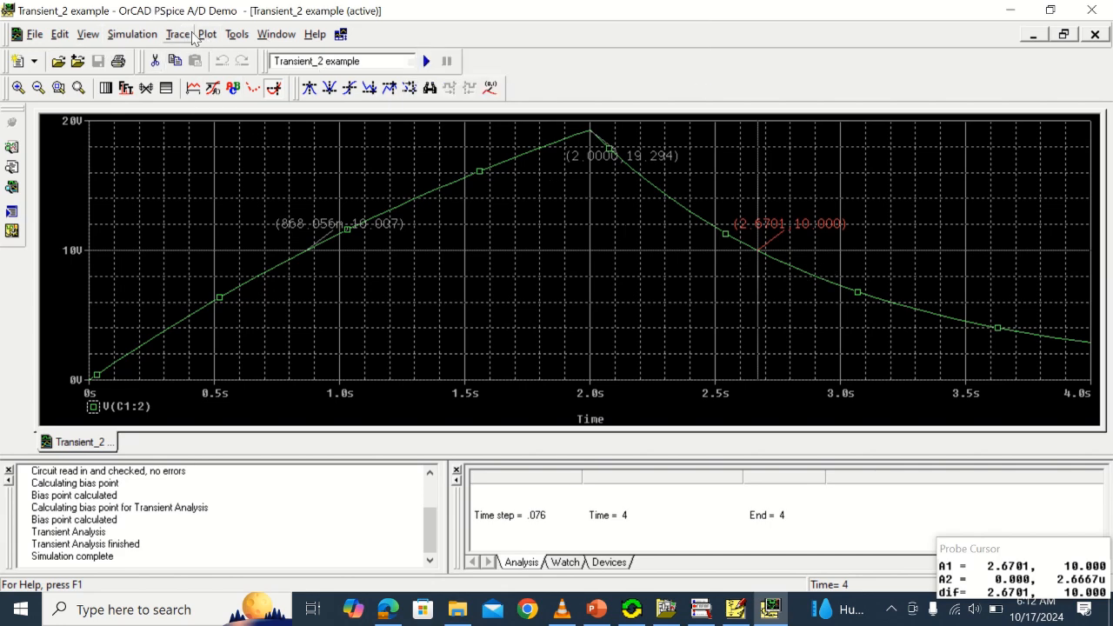
Draw an arrow label from the falling curve near 2.5 s to the rising curve near 1.0 s
click(205, 35)
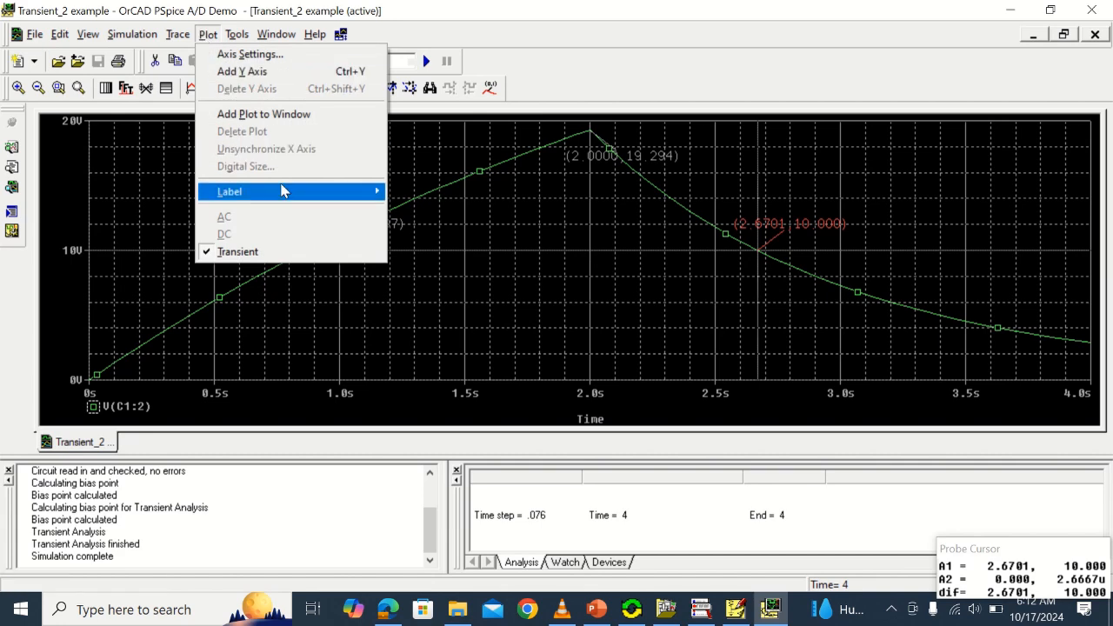
mouse_move(176, 33)
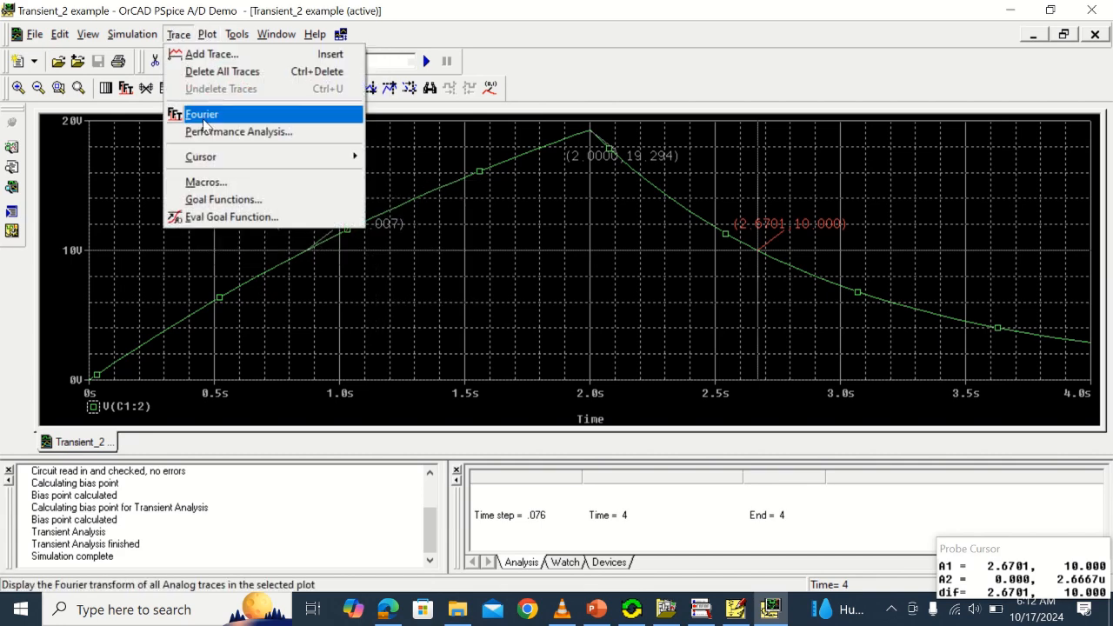
mouse_move(213, 157)
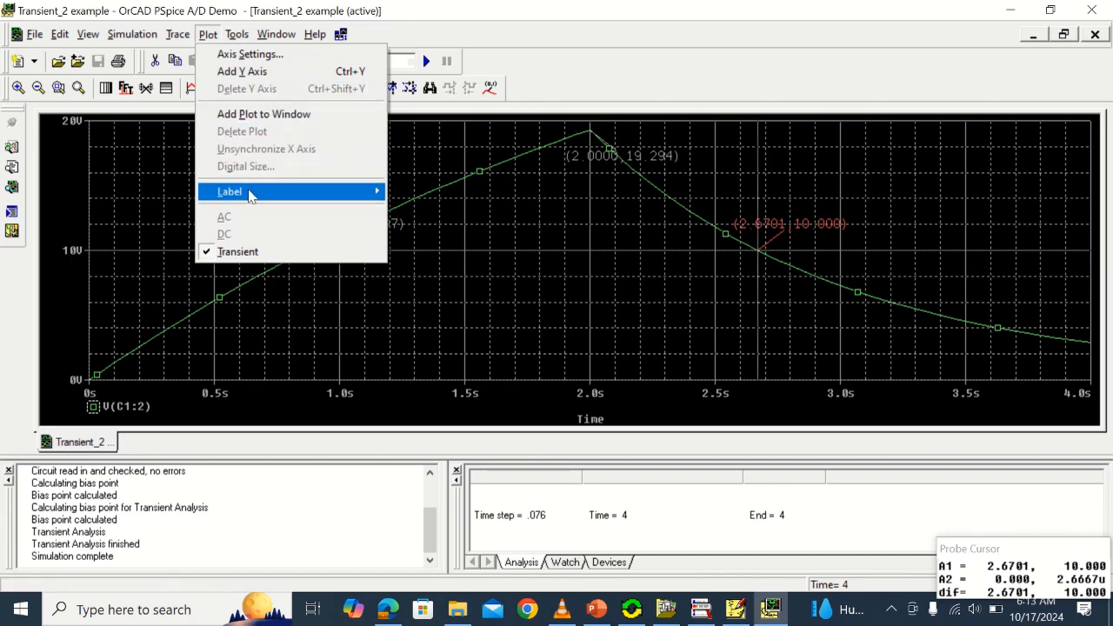
mouse_move(261, 192)
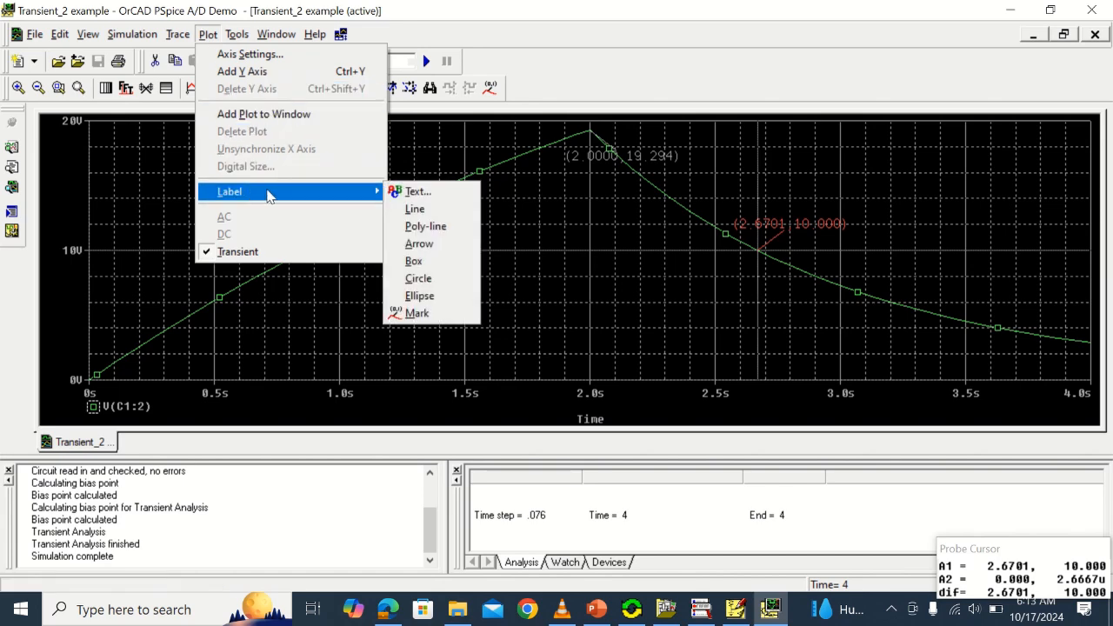
click(417, 244)
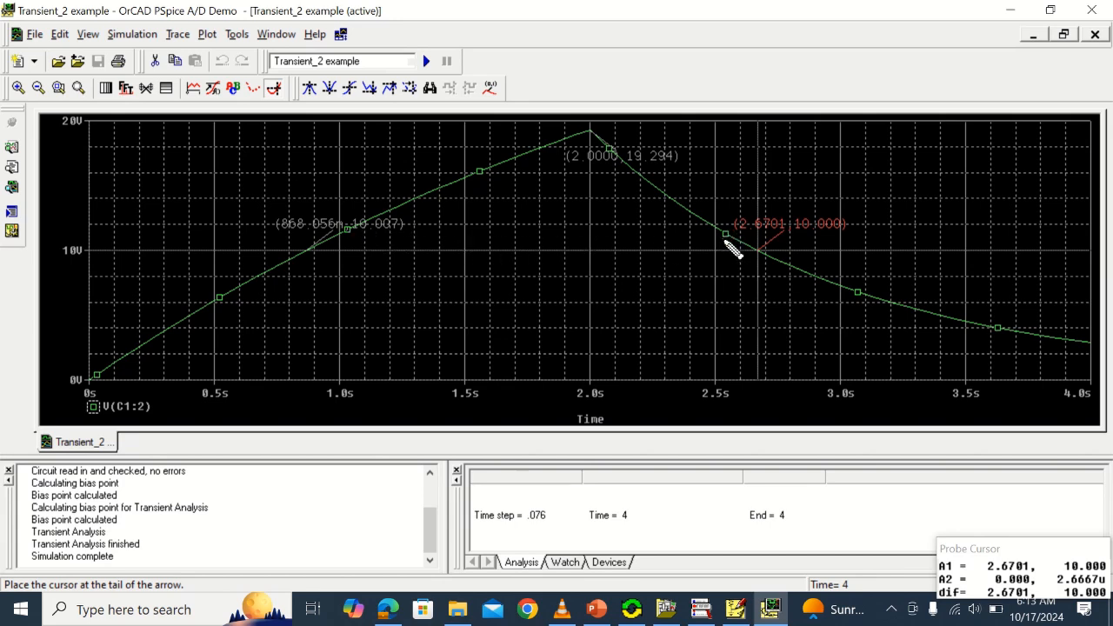
click(727, 237)
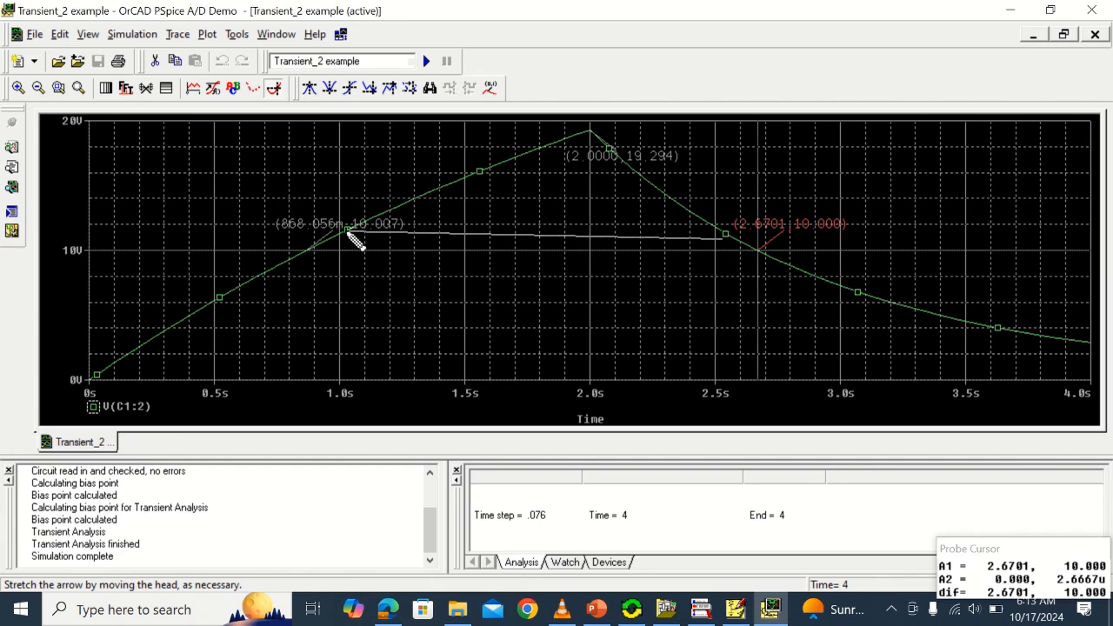
click(348, 232)
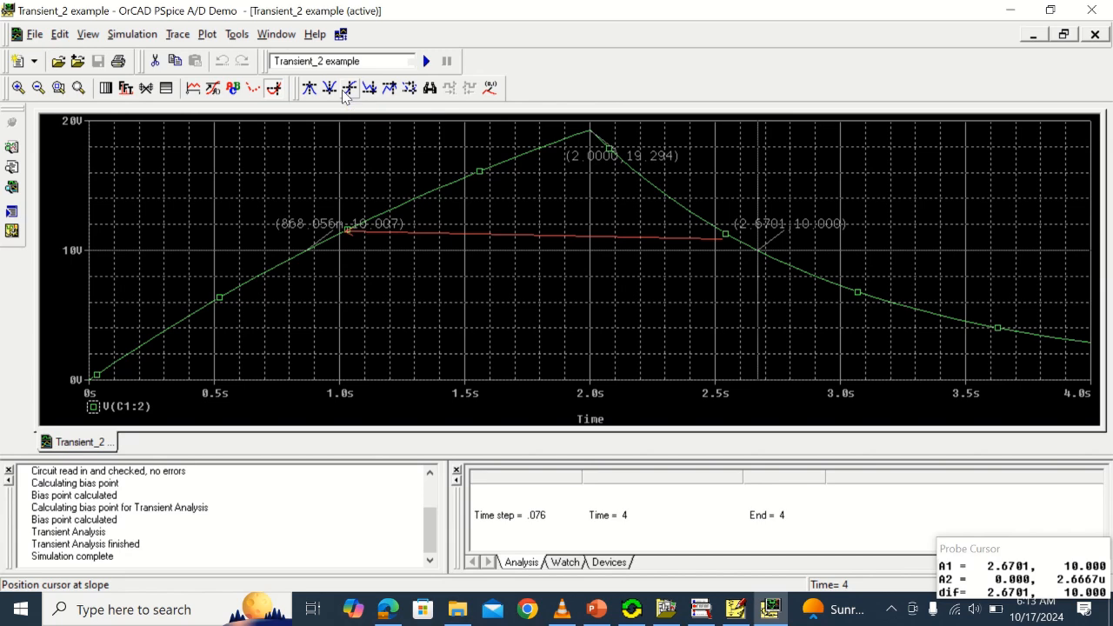
Add the text label "2.67-0.87=1.8s" to the plot, placed just below the middle of the arrow
click(206, 37)
mouse_move(259, 198)
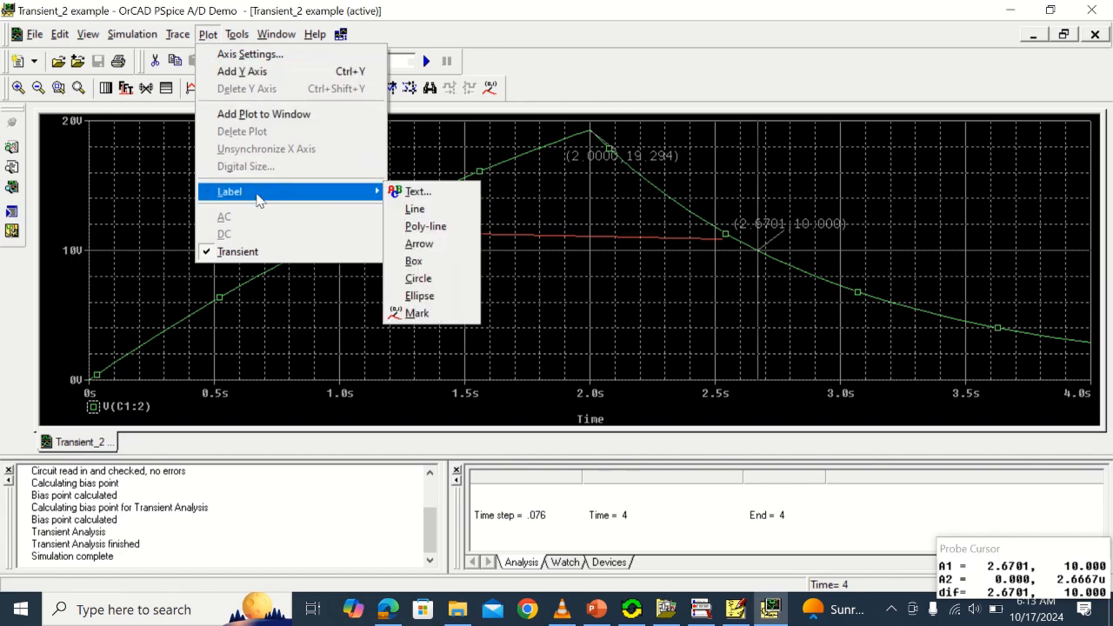
click(424, 191)
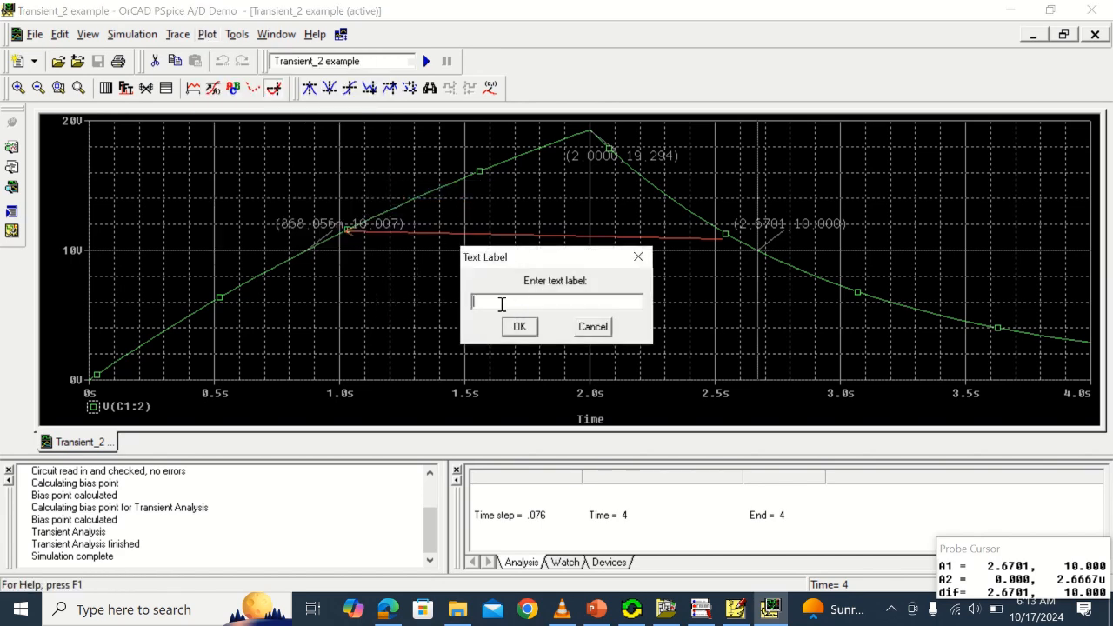
text(1)
key(BackSpace)
text(2.67-0.87=1.8s)
click(519, 327)
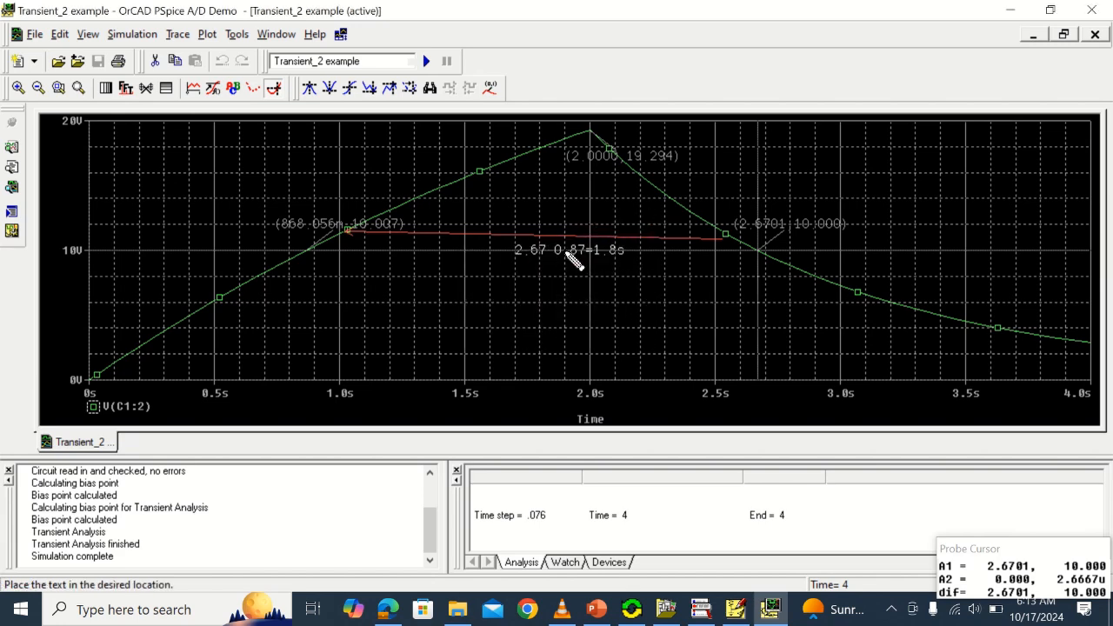
click(571, 254)
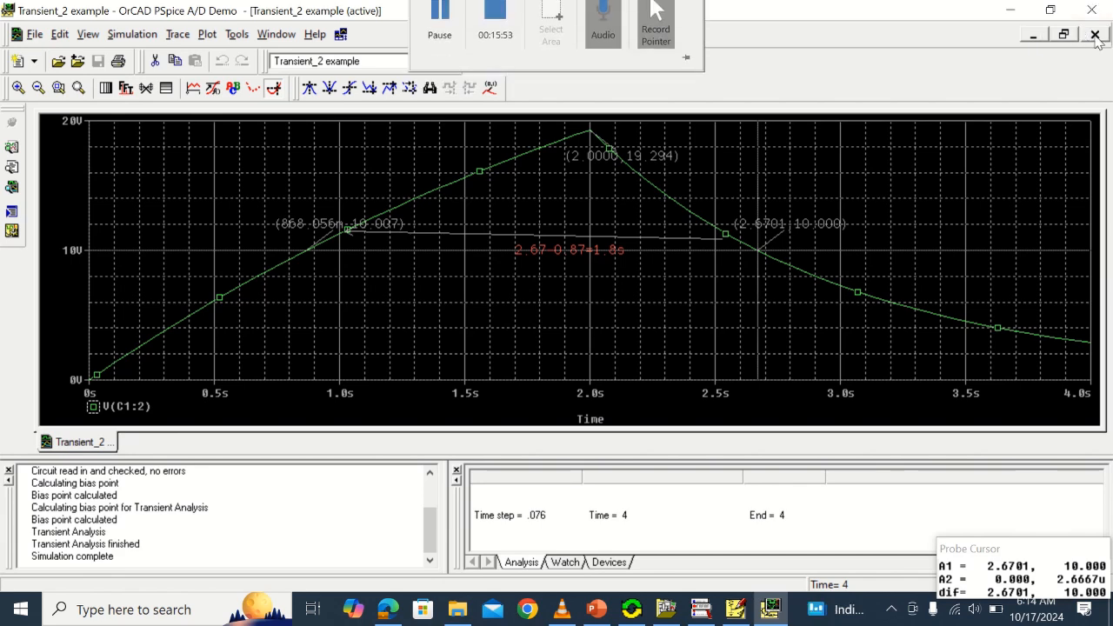
Minimize the probe plot and the schematic windows and switch to the PowerPoint presentation
click(1010, 9)
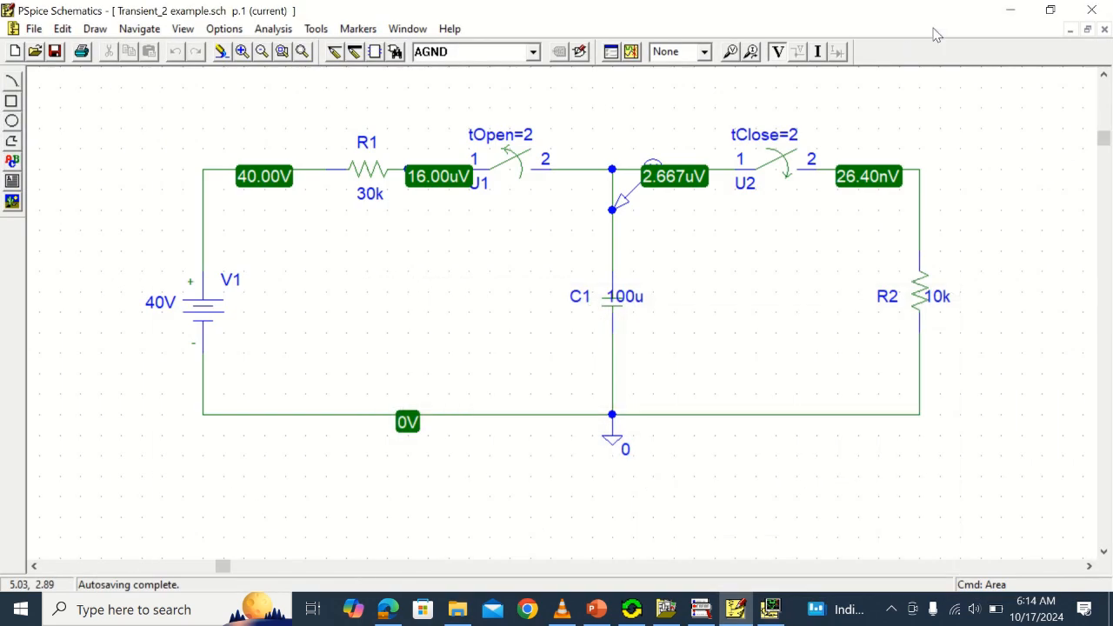
click(1010, 13)
click(596, 612)
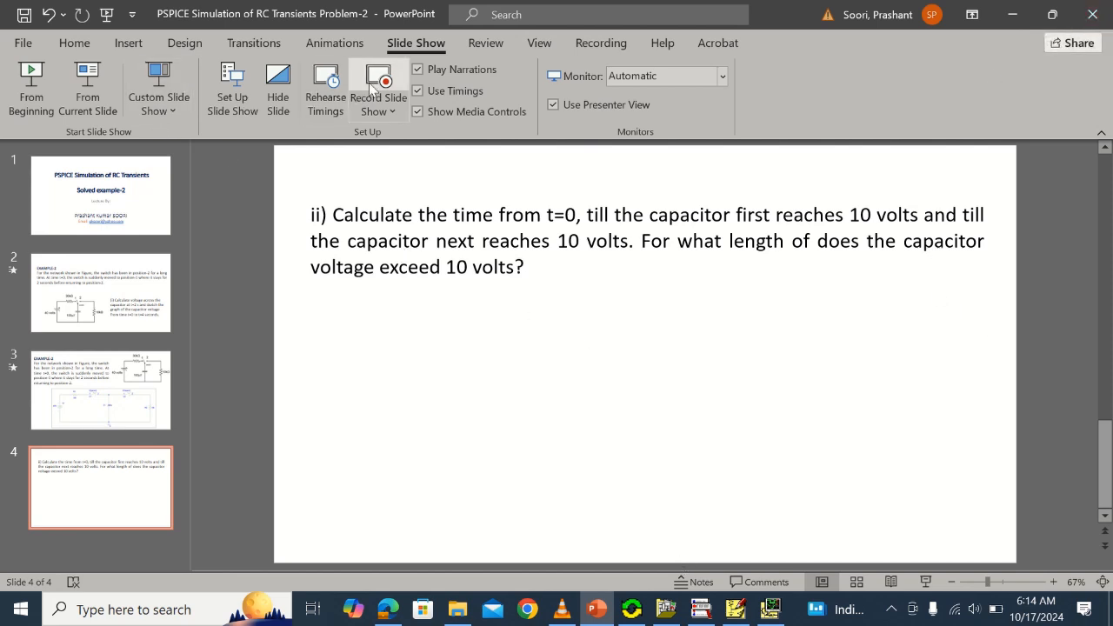
click(598, 45)
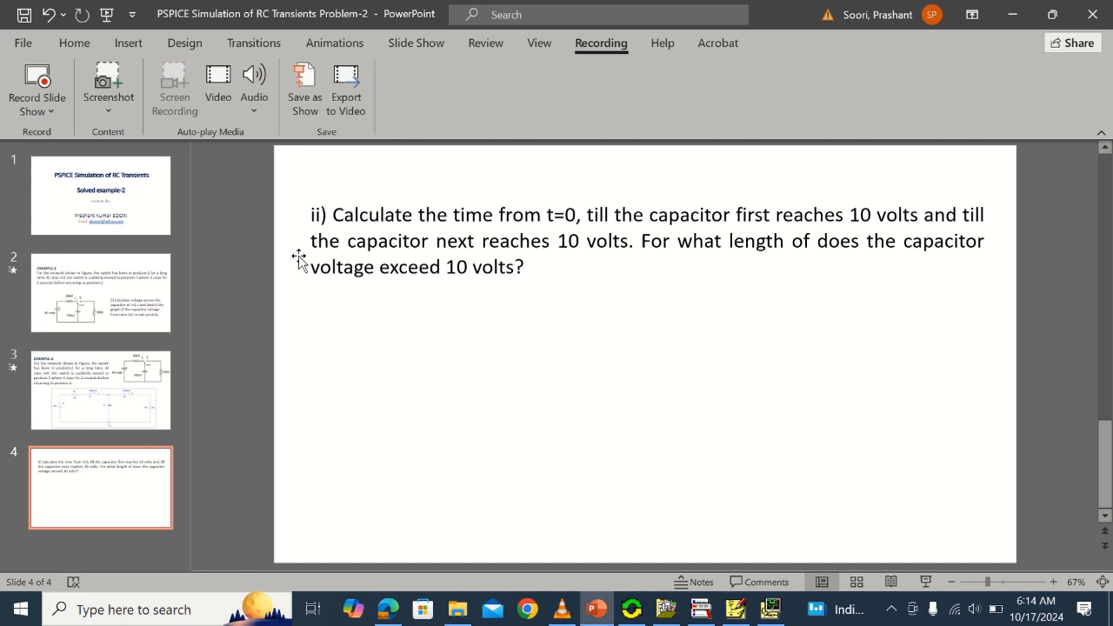
key(alt+q)
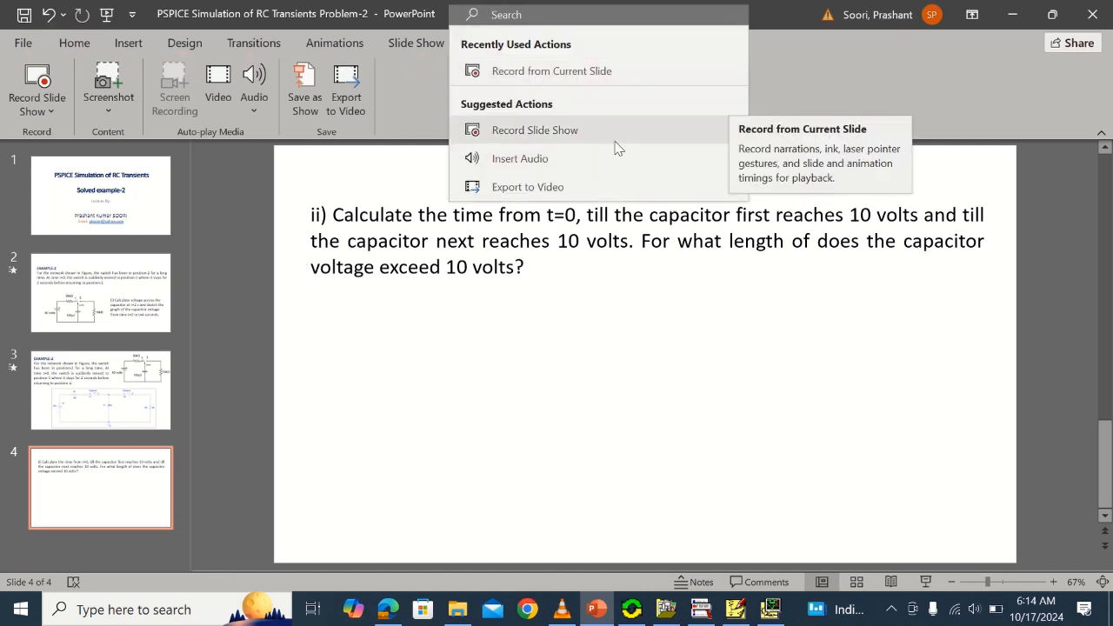
click(1102, 16)
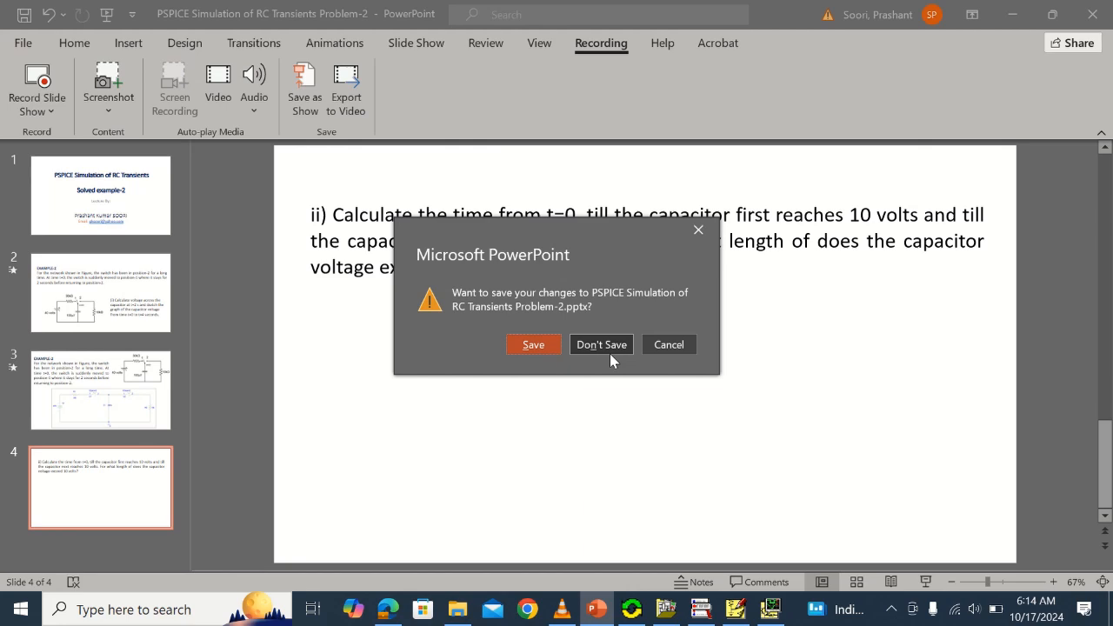
click(699, 234)
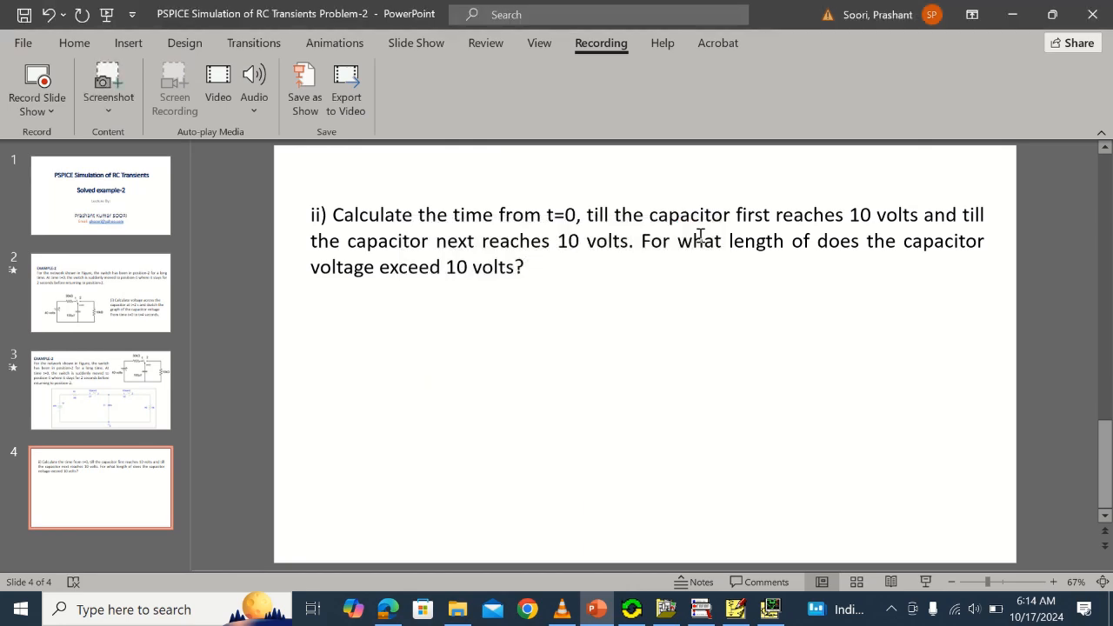
Return to the title slide of the presentation
scroll(638, 176, up, 3)
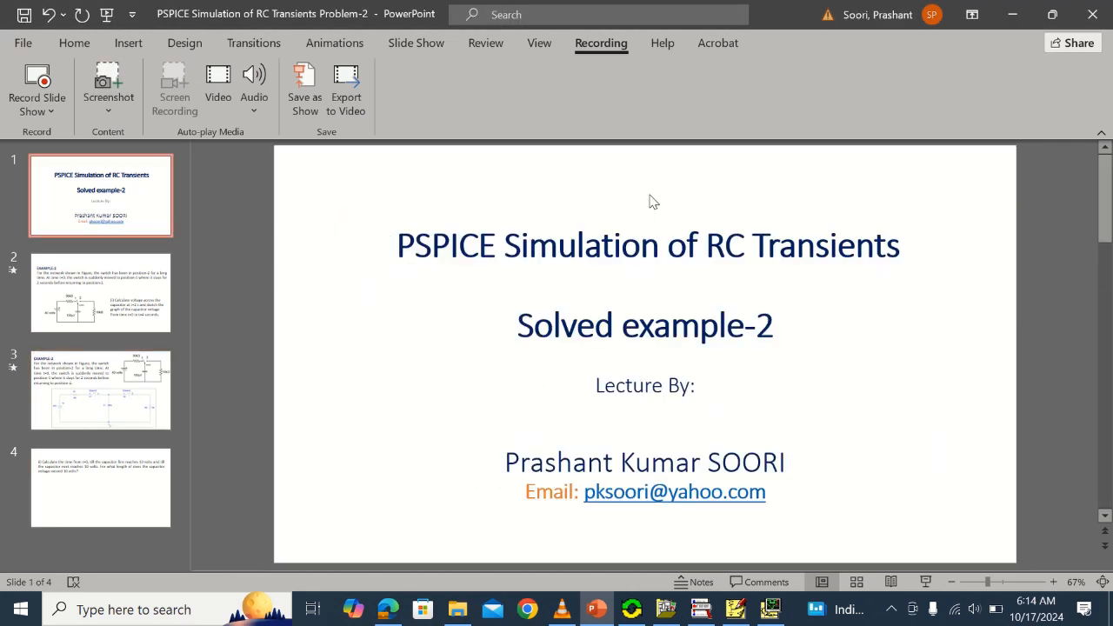